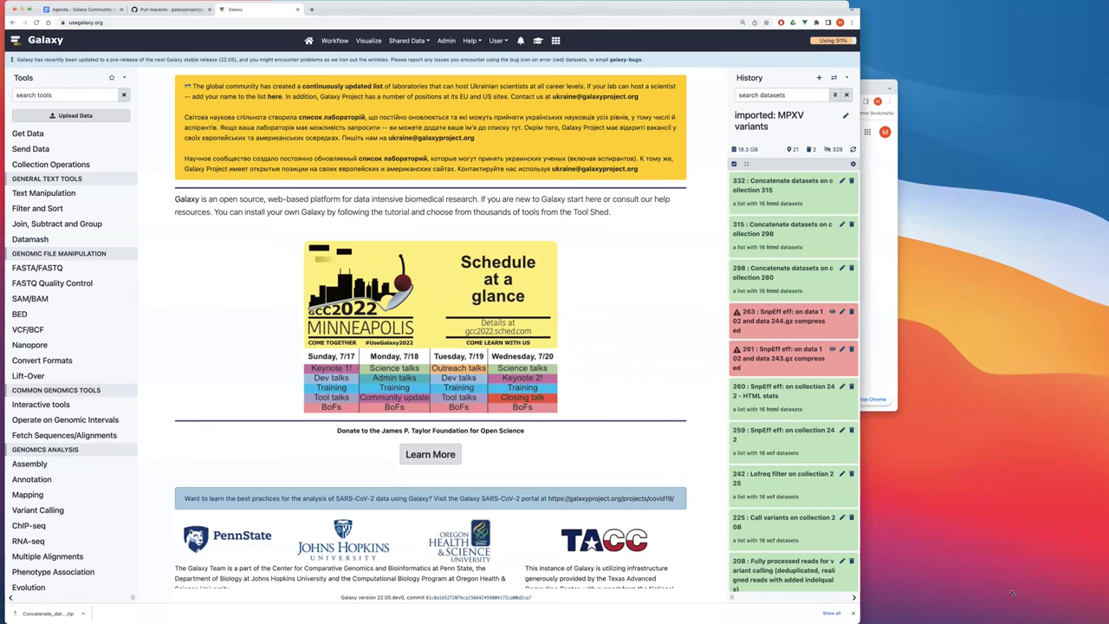
Widen the browser window to fill the screen and enlarge the Galaxy page's zoom level.
{"action": "left_click_drag", "start_coordinate": [1022, 590], "coordinate": [1079, 611]}
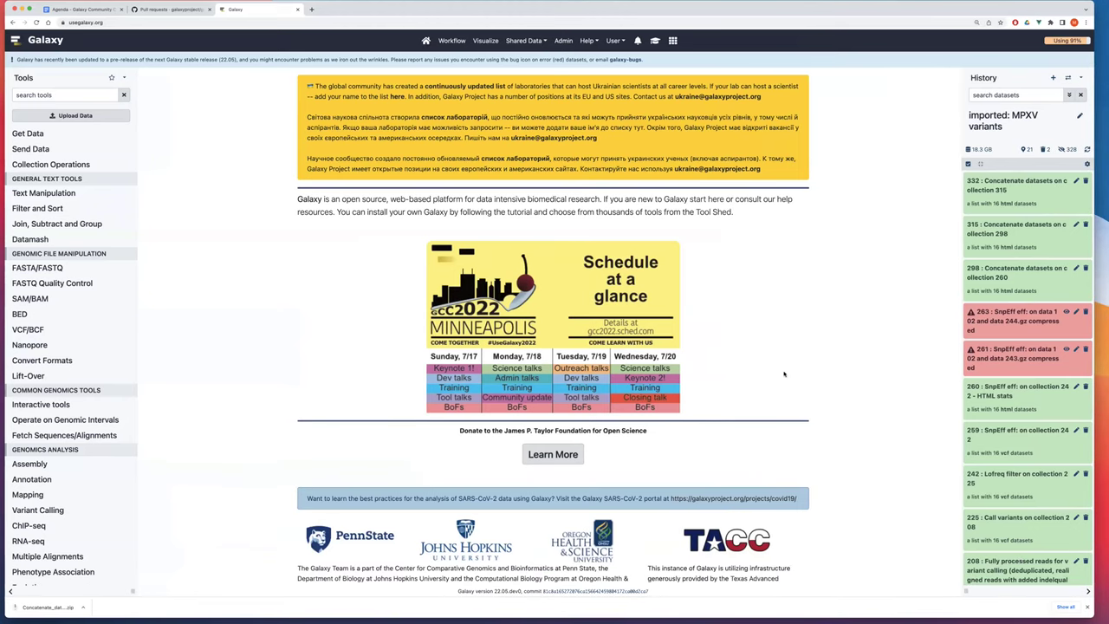
{"action": "key", "text": "super+0"}
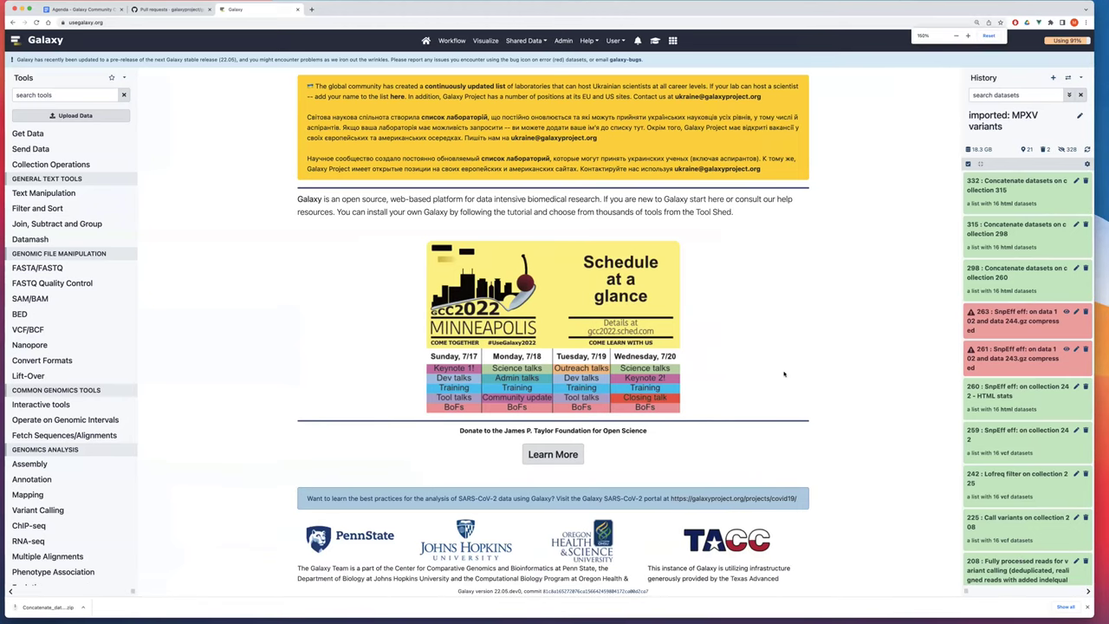
{"action": "key", "text": "super+plus"}
{"action": "key", "text": "super+plus"}
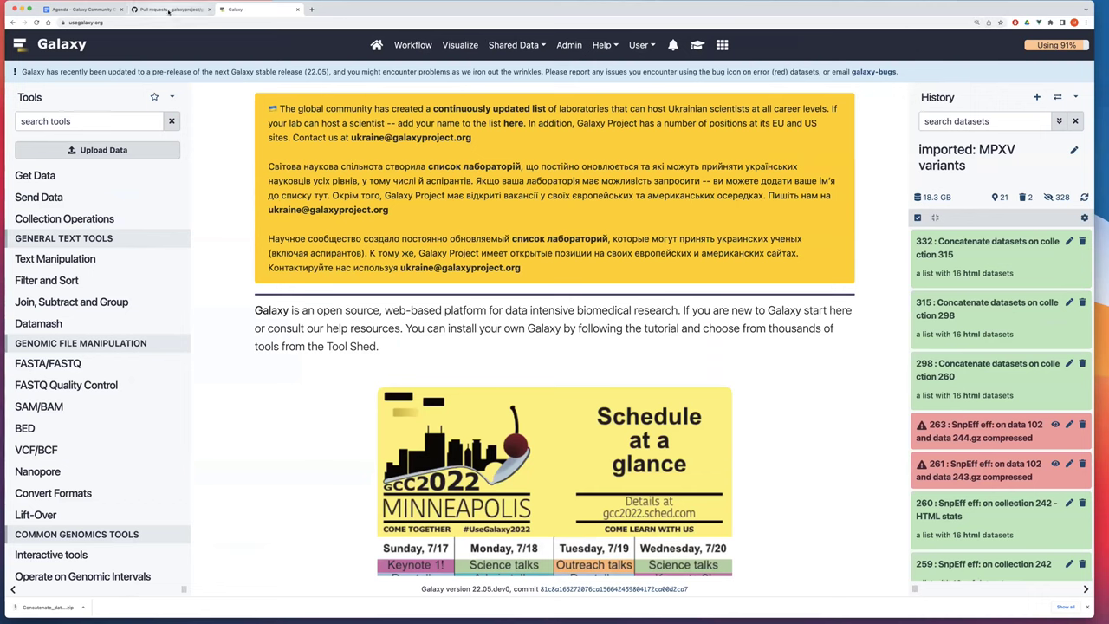
Review the closed 22.05 pull requests in the galaxyproject/galaxy repository and highlight the label:highlight filter in the search query.
{"action": "key", "text": "ctrl+shift+Tab"}
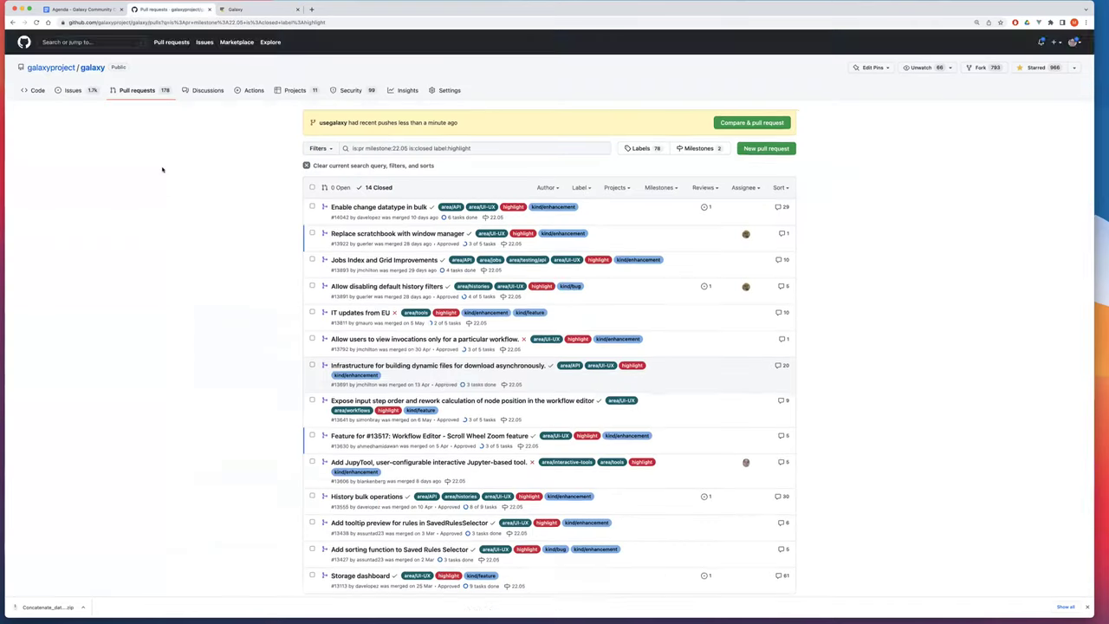
{"action": "scroll", "coordinate": [161, 169], "scroll_direction": "down", "scroll_amount": 1}
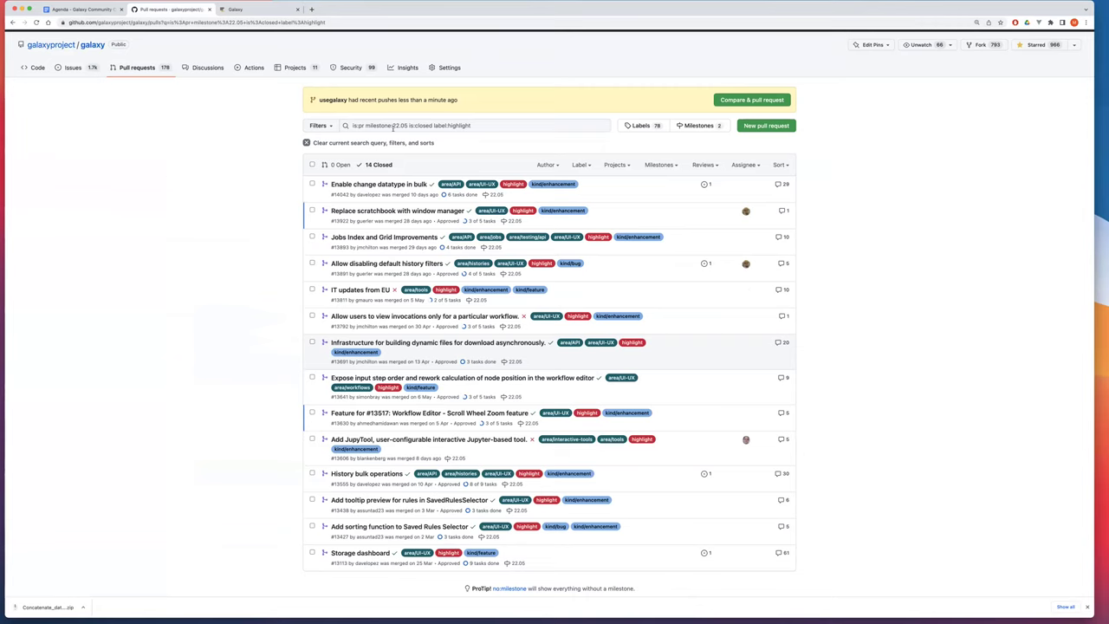
{"action": "left_click", "coordinate": [449, 126]}
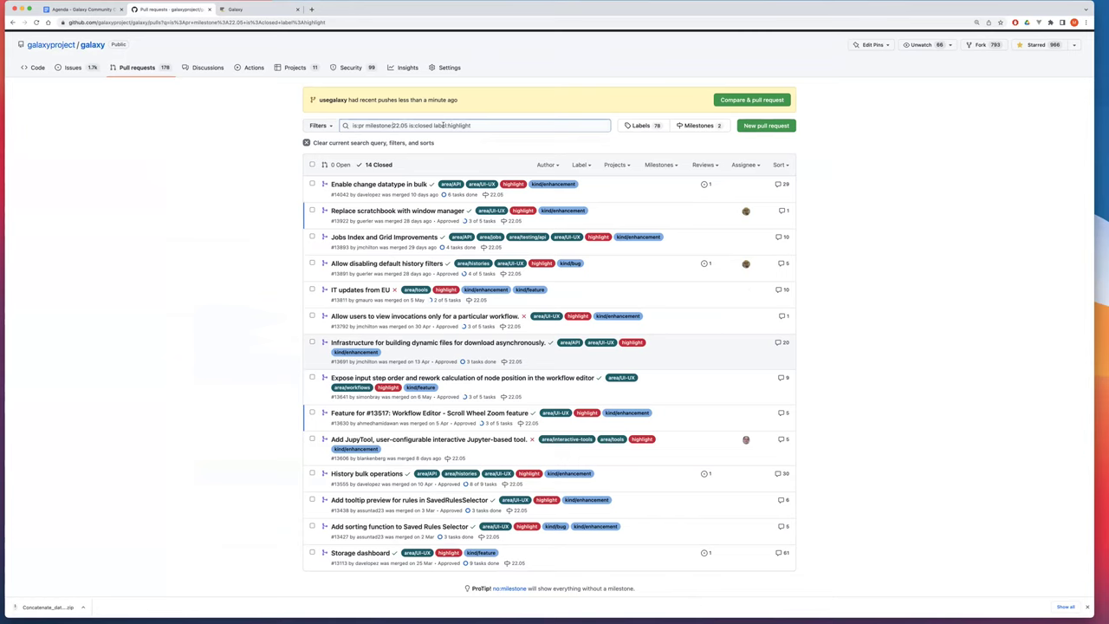
{"action": "left_click_drag", "start_coordinate": [434, 126], "coordinate": [484, 126]}
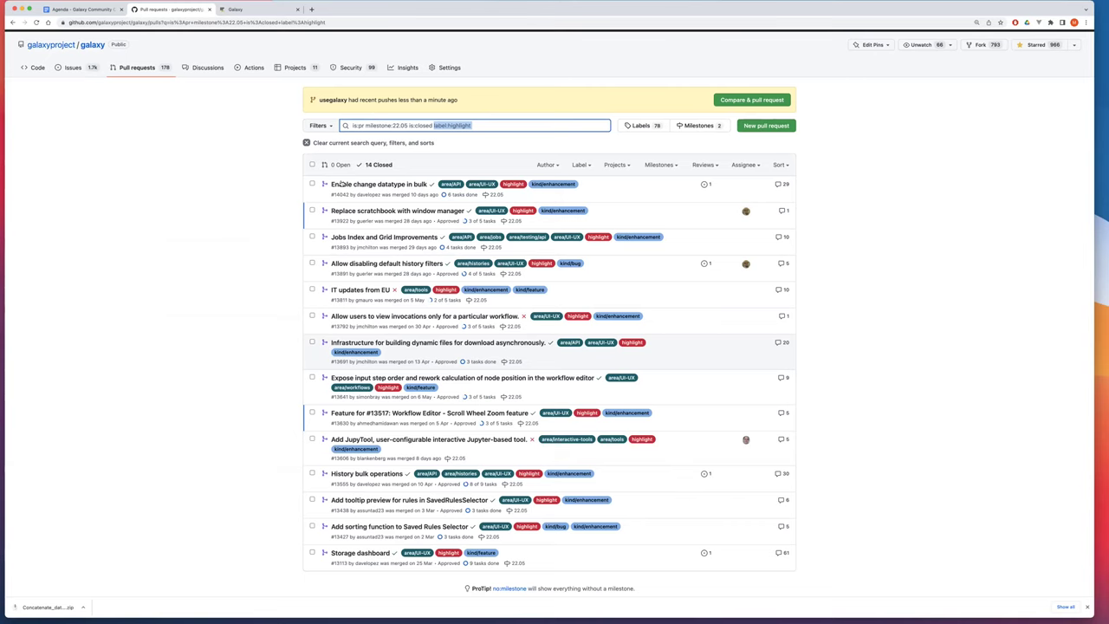
Return to Galaxy, select all items in the history, view the available bulk operations, and leave selection mode.
{"action": "left_click", "coordinate": [272, 11]}
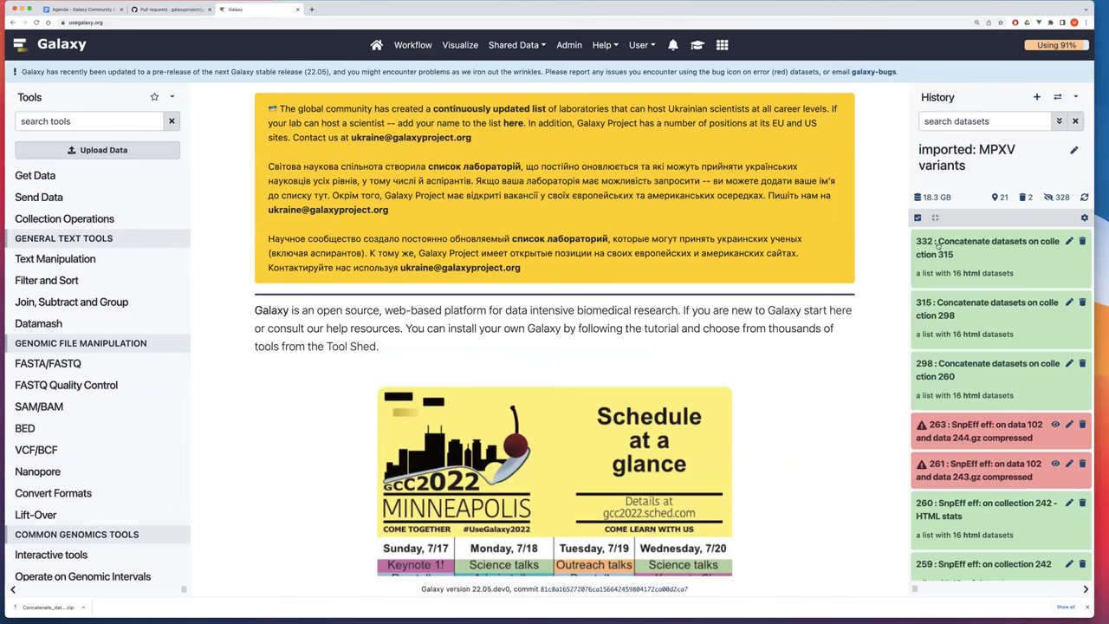
{"action": "scroll", "coordinate": [937, 246], "scroll_direction": "down", "scroll_amount": 1}
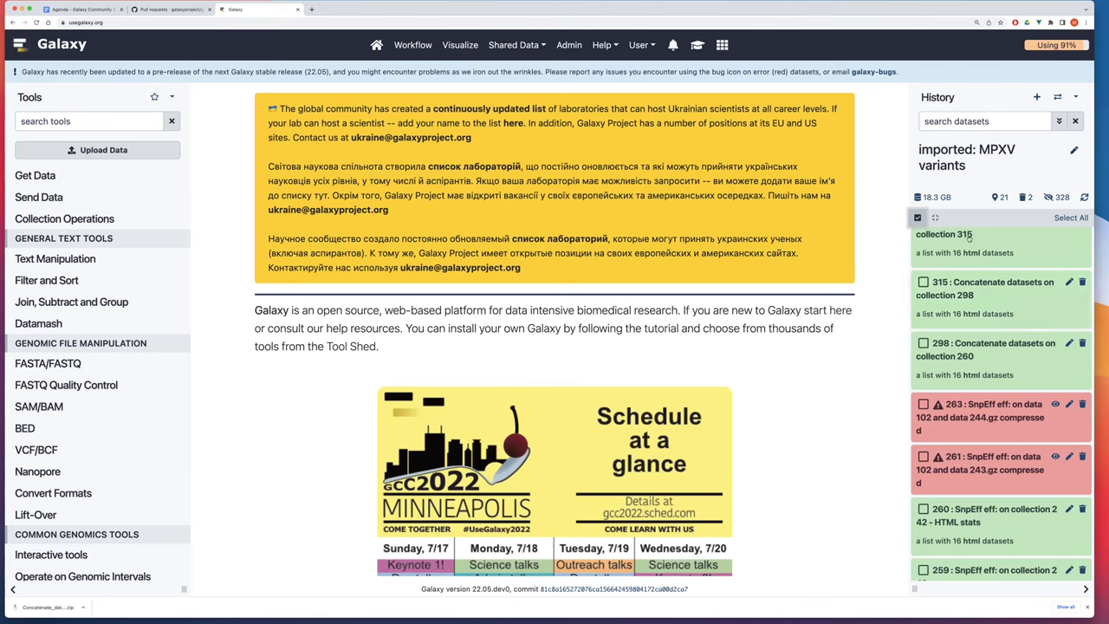
{"action": "left_click", "coordinate": [917, 218]}
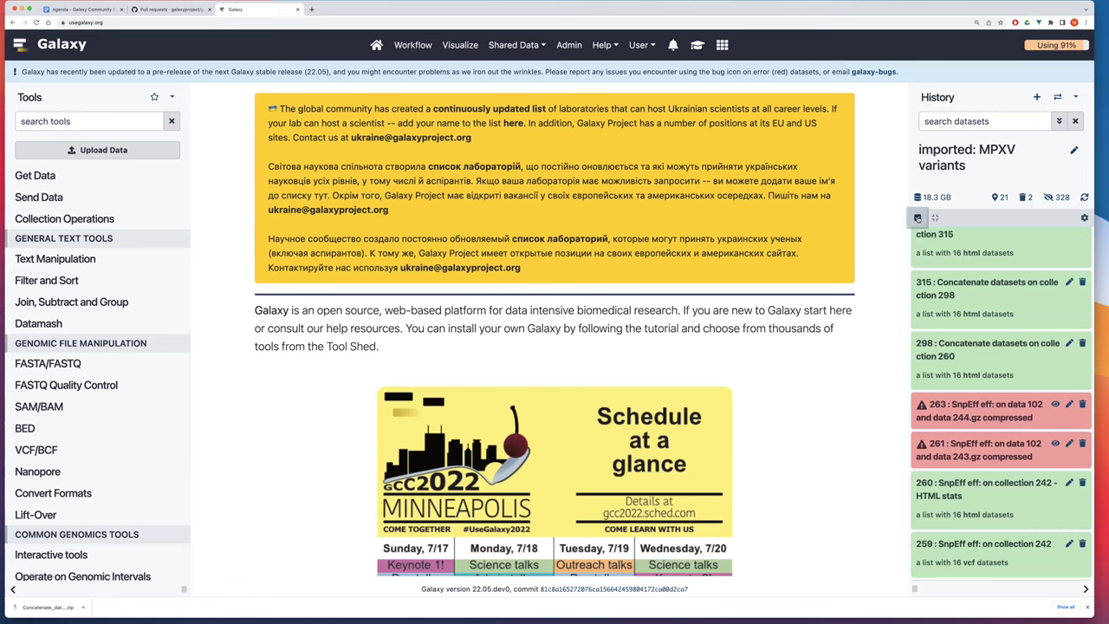
{"action": "left_click", "coordinate": [918, 218]}
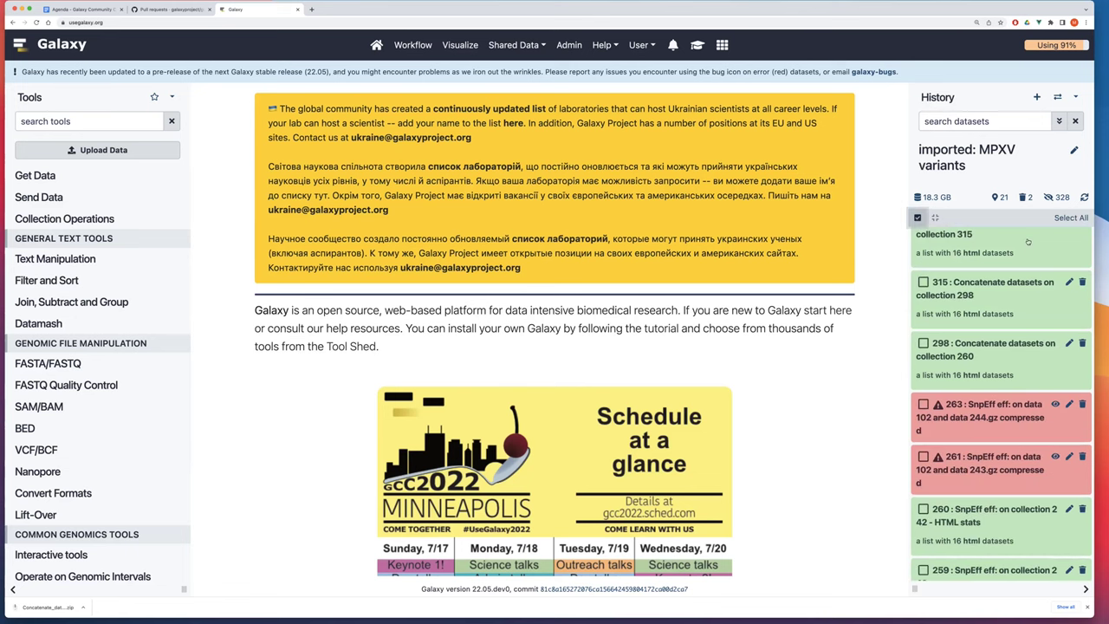
{"action": "left_click", "coordinate": [1072, 218]}
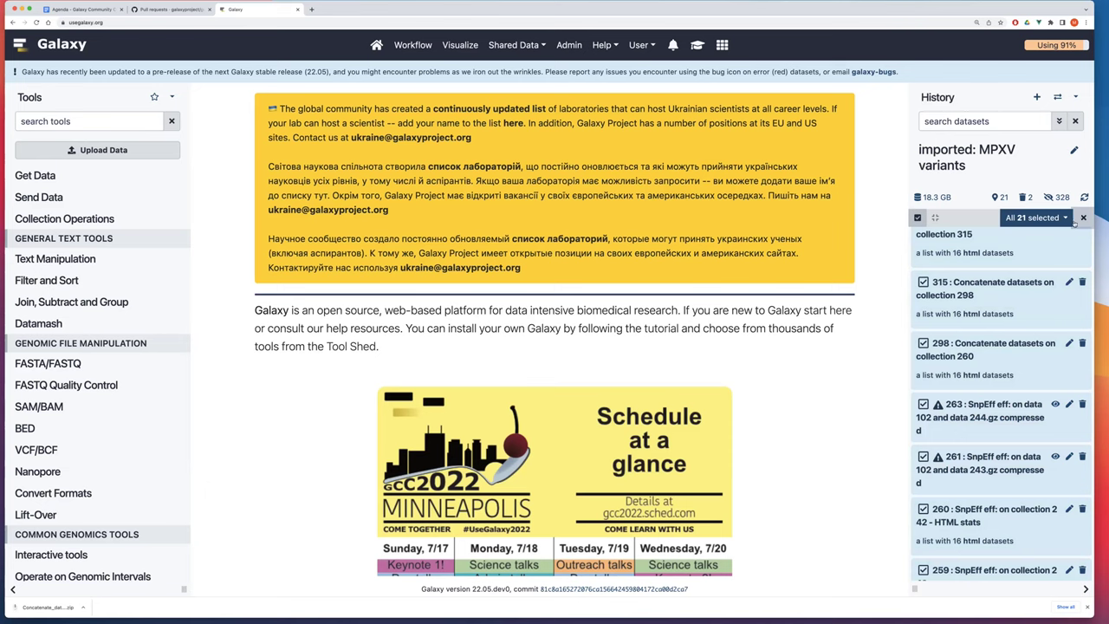
{"action": "left_click", "coordinate": [1052, 218]}
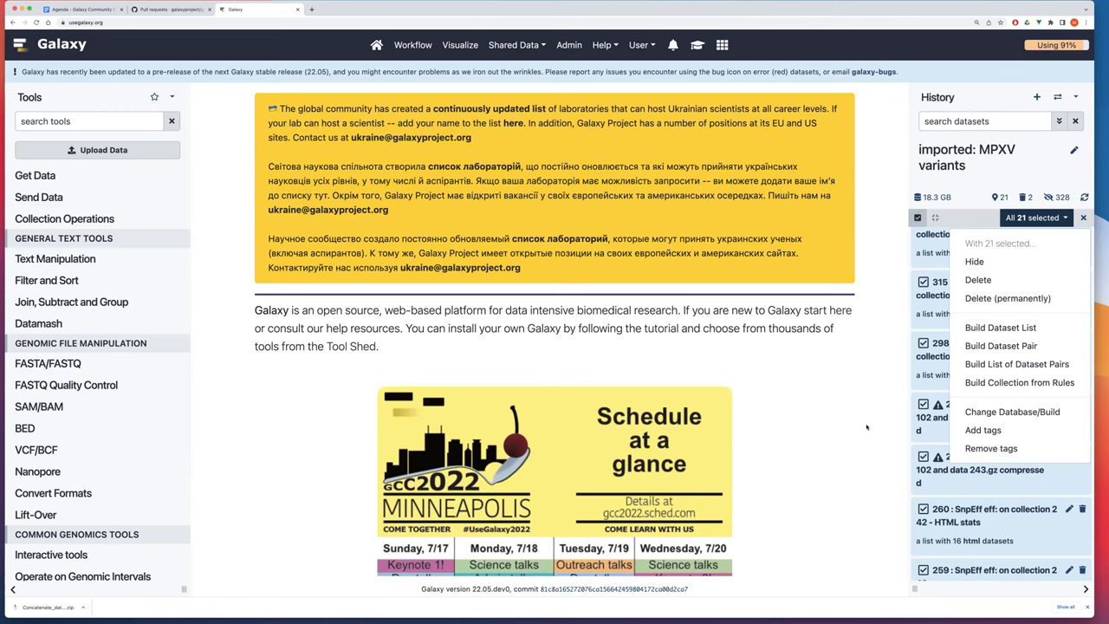
{"action": "left_click", "coordinate": [917, 218]}
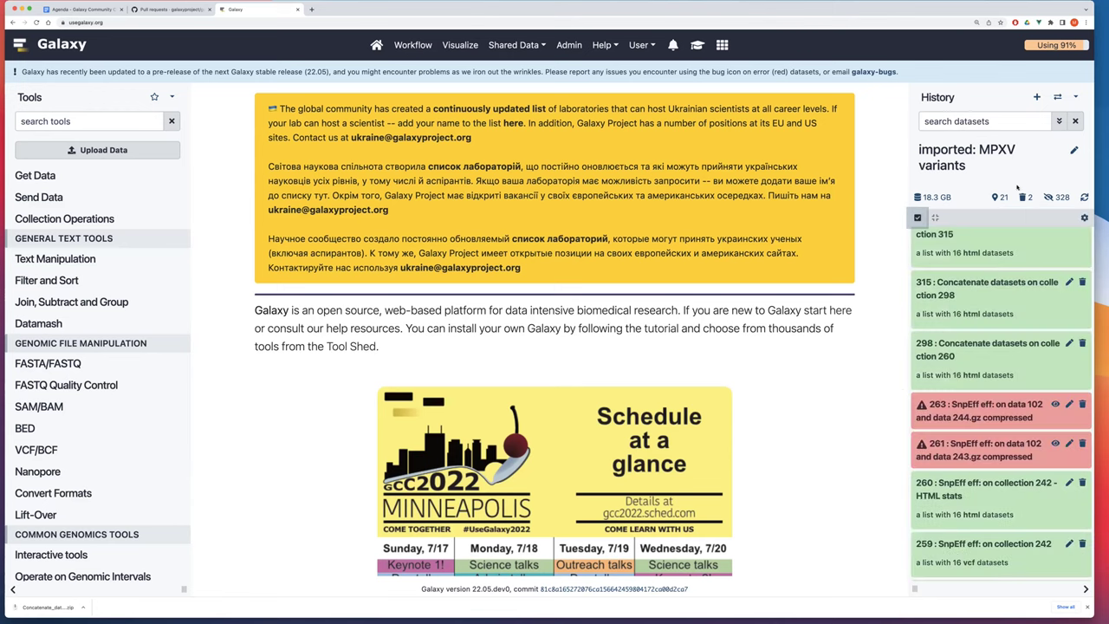
Filter the history with the advanced search by extension bam and clear the filter.
{"action": "left_click", "coordinate": [1060, 122]}
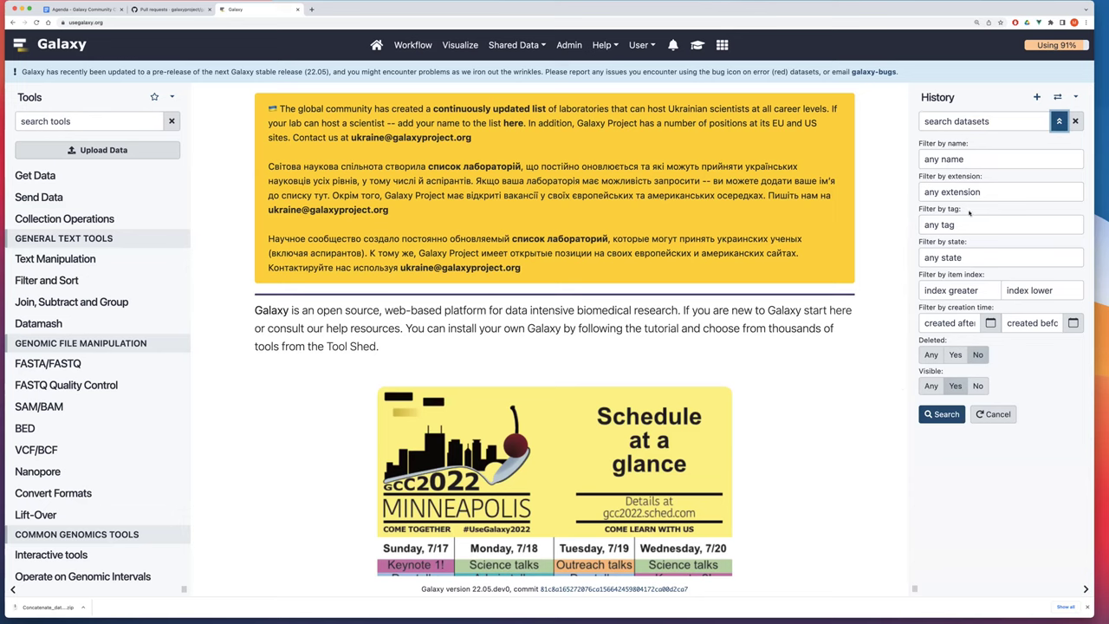
{"action": "left_click", "coordinate": [968, 195]}
{"action": "type", "text": "bam"}
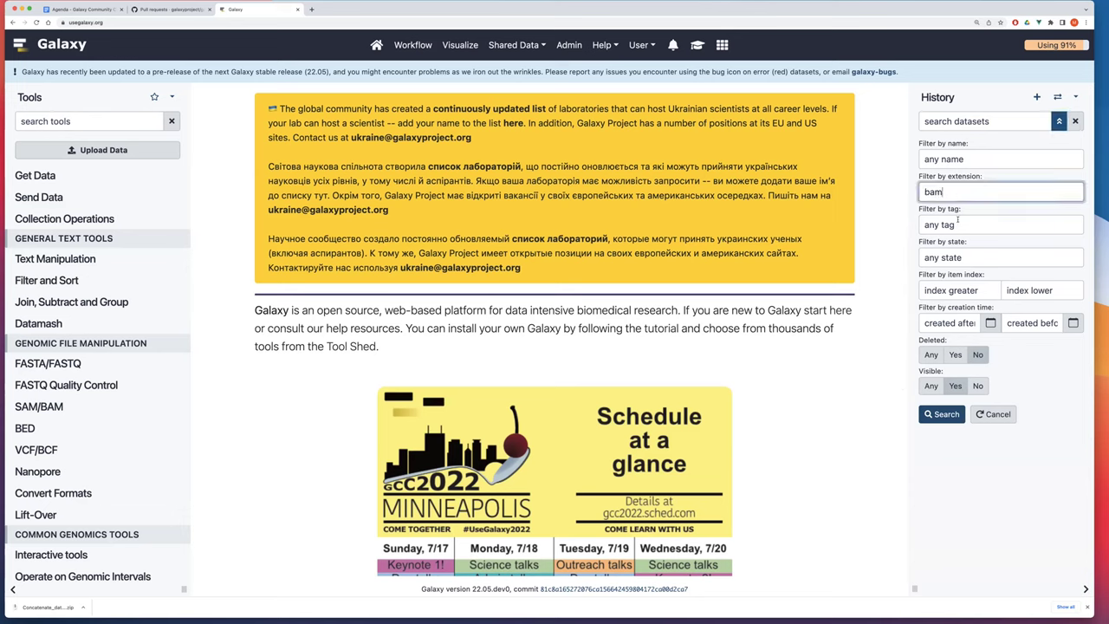
{"action": "left_click", "coordinate": [944, 414]}
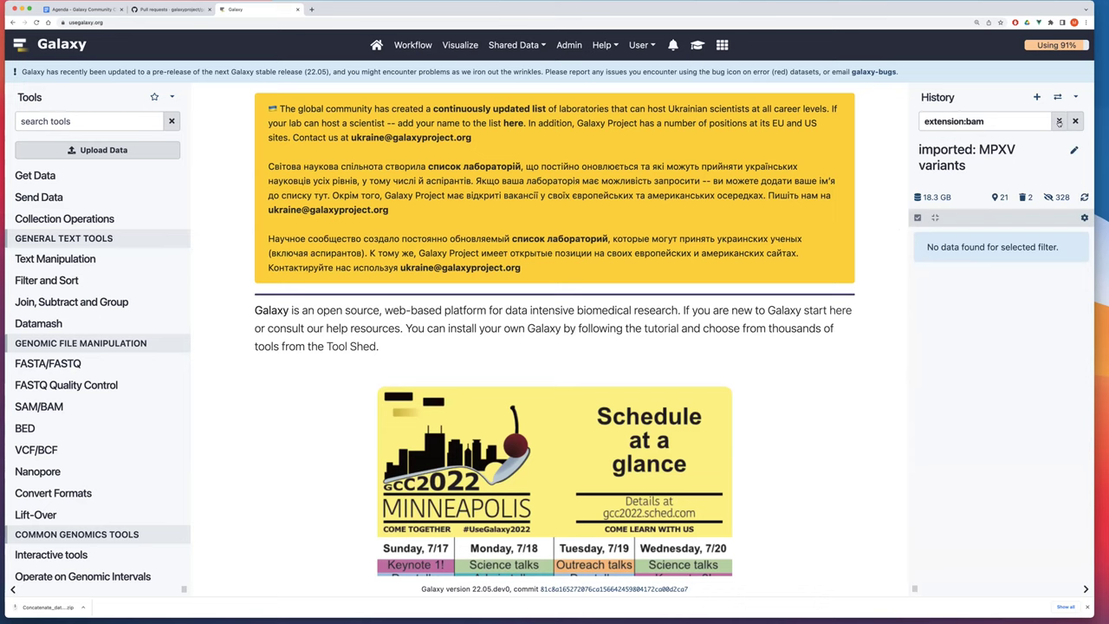
{"action": "left_click", "coordinate": [1074, 121]}
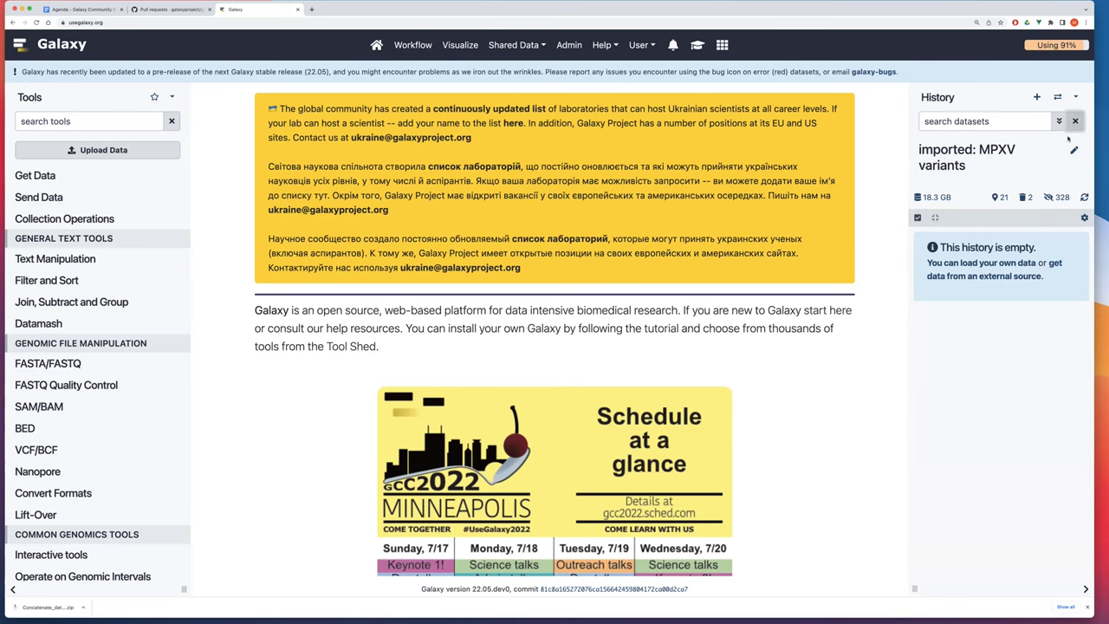
Search the history datasets for "mapping", toggle selection mode on the filtered list, and clear the search.
{"action": "scroll", "coordinate": [1004, 298], "scroll_direction": "down", "scroll_amount": 3}
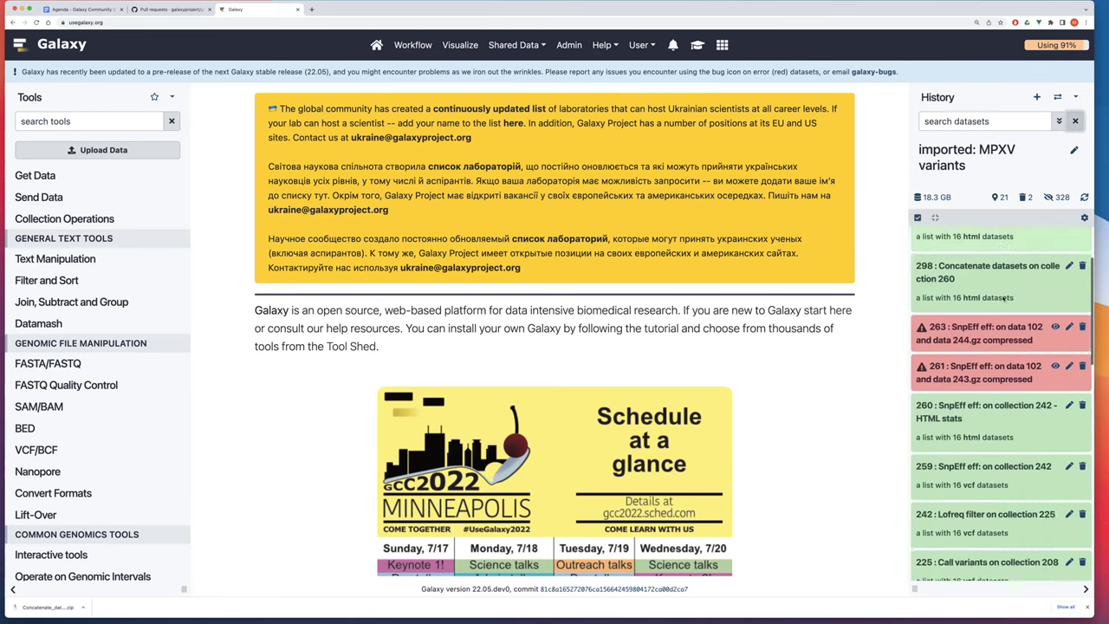
{"action": "scroll", "coordinate": [1004, 298], "scroll_direction": "down", "scroll_amount": 3}
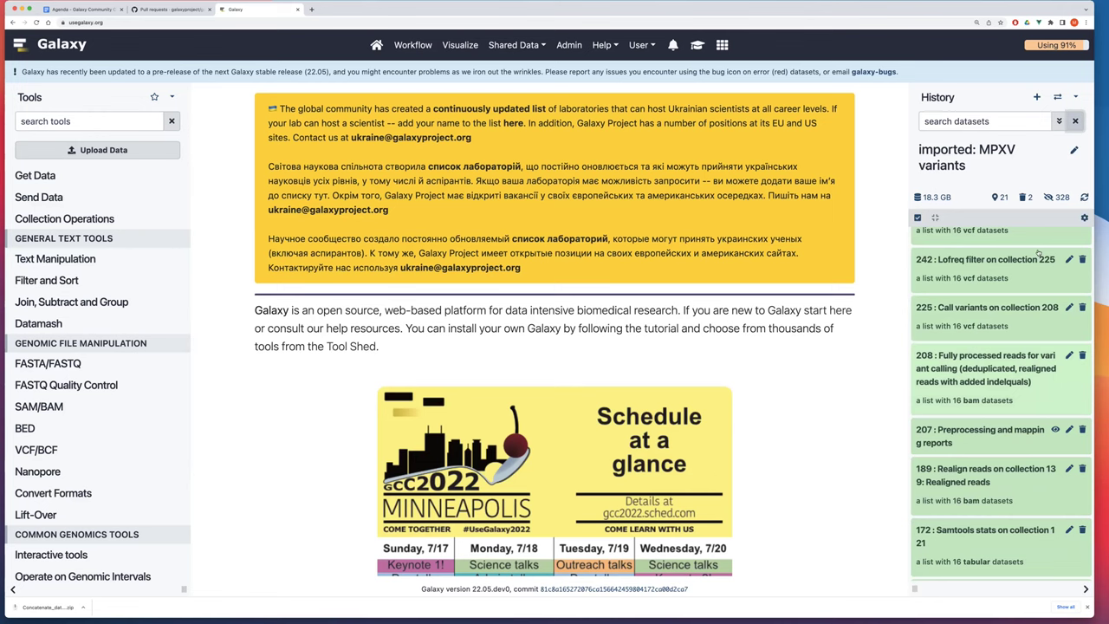
{"action": "left_click", "coordinate": [938, 121]}
{"action": "type", "text": "mapping"}
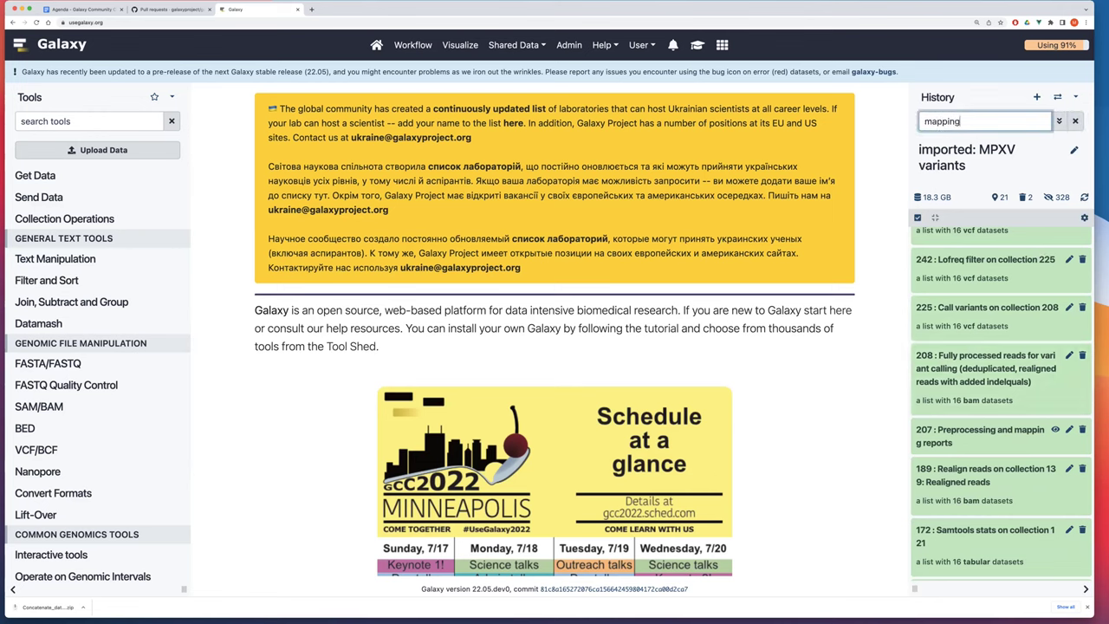
{"action": "left_click", "coordinate": [917, 218]}
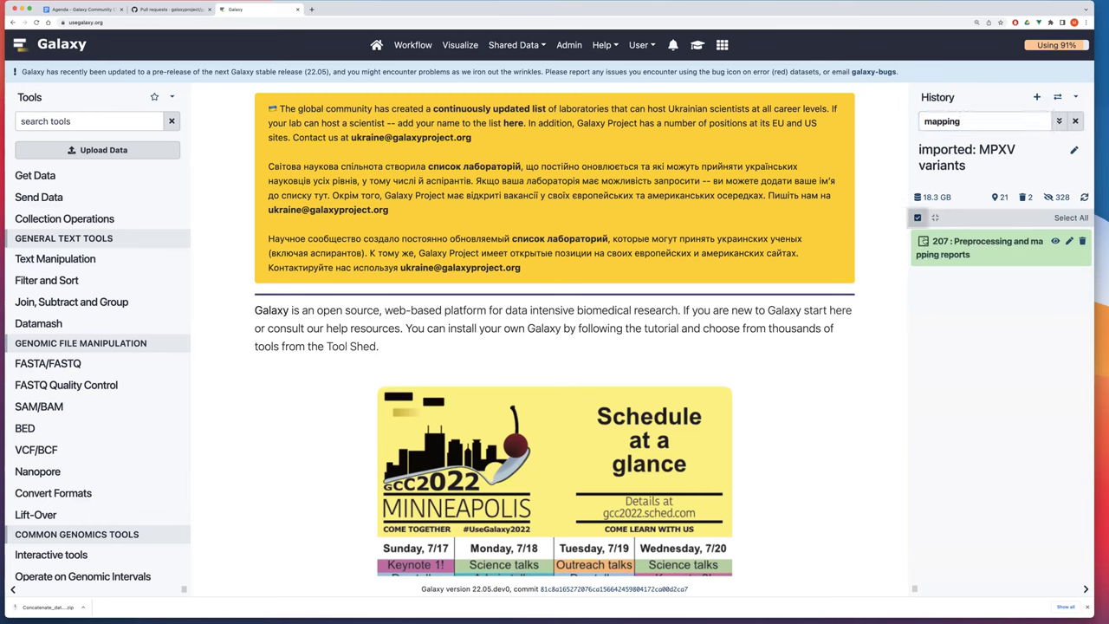
{"action": "left_click", "coordinate": [917, 218]}
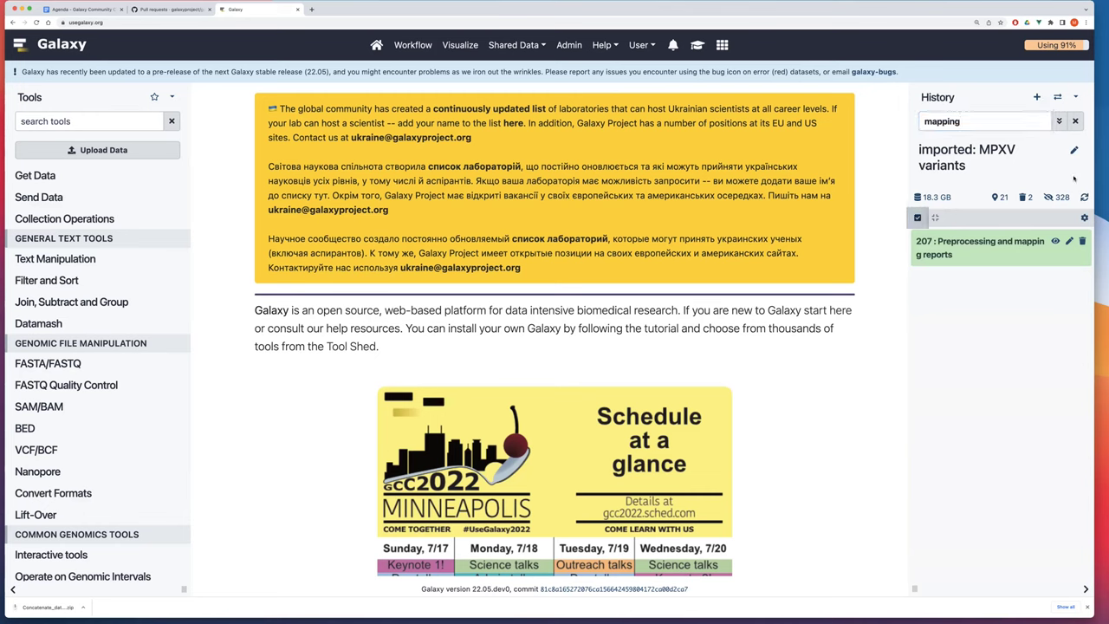
{"action": "left_click", "coordinate": [1076, 121]}
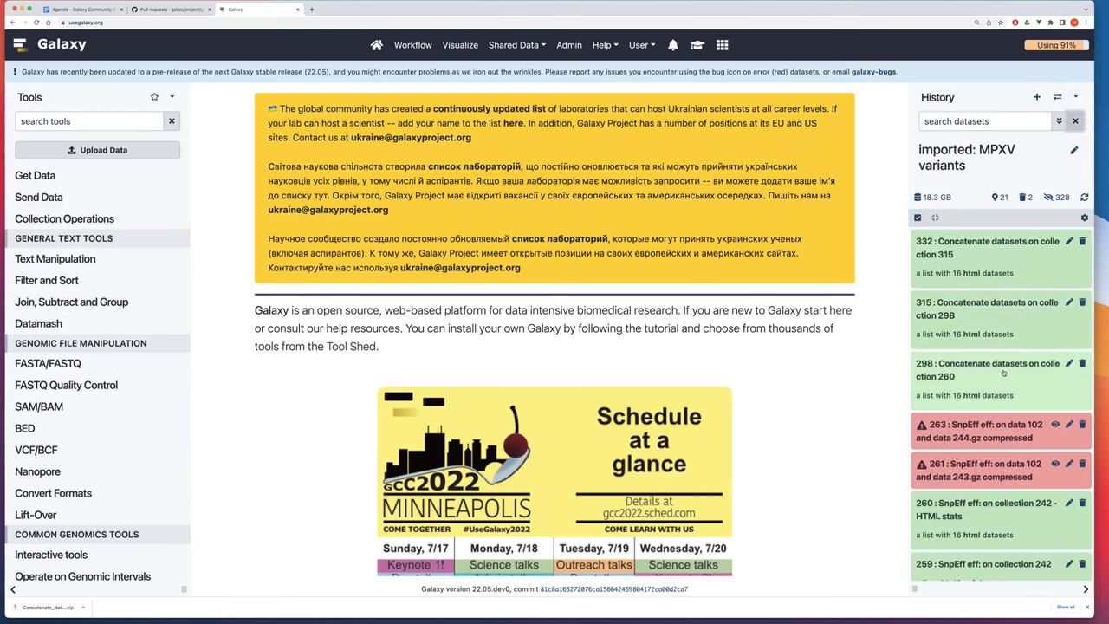
Open the Storage Dashboard from the history's size, highlight the total disk quota, and open the page for freeing up disk usage.
{"action": "scroll", "coordinate": [1005, 372], "scroll_direction": "down", "scroll_amount": 1}
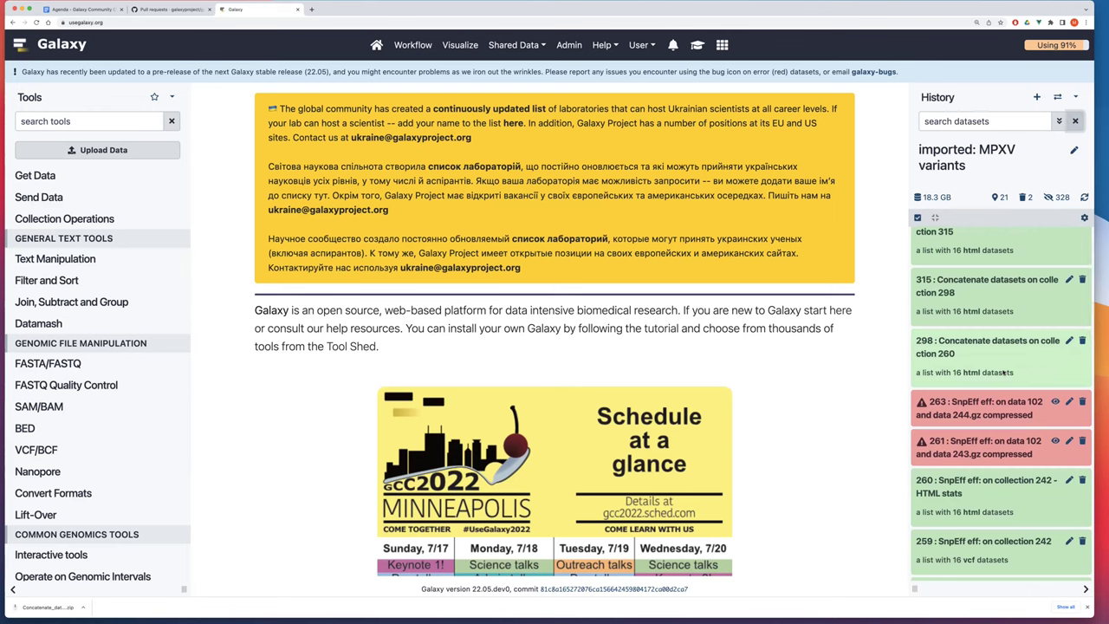
{"action": "scroll", "coordinate": [1004, 372], "scroll_direction": "down", "scroll_amount": 3}
{"action": "scroll", "coordinate": [1004, 372], "scroll_direction": "up", "scroll_amount": 4}
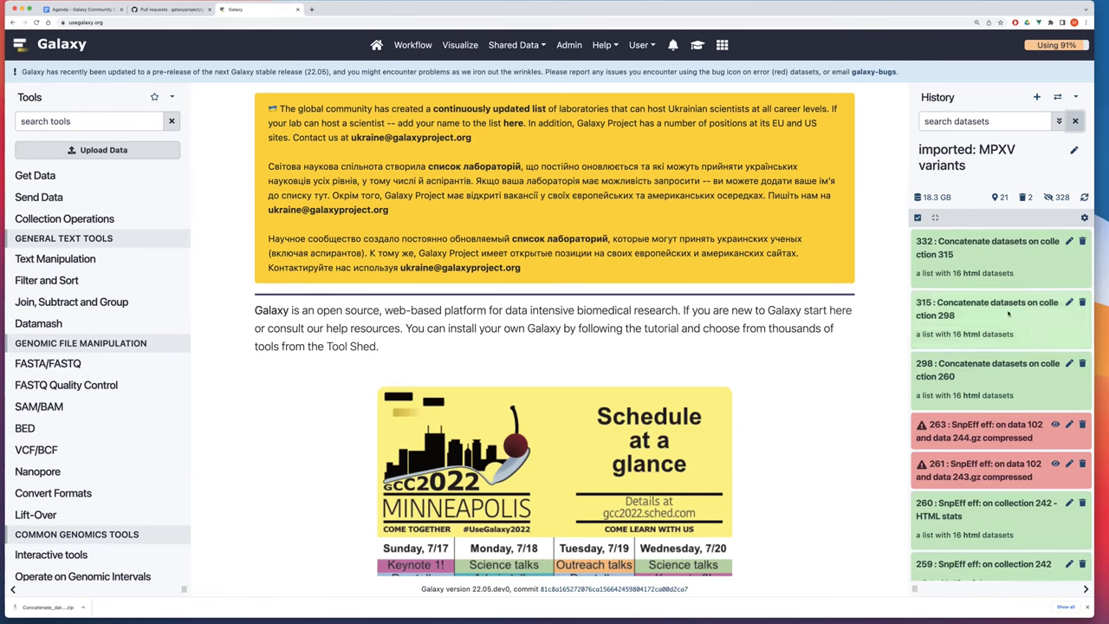
{"action": "left_click", "coordinate": [934, 198]}
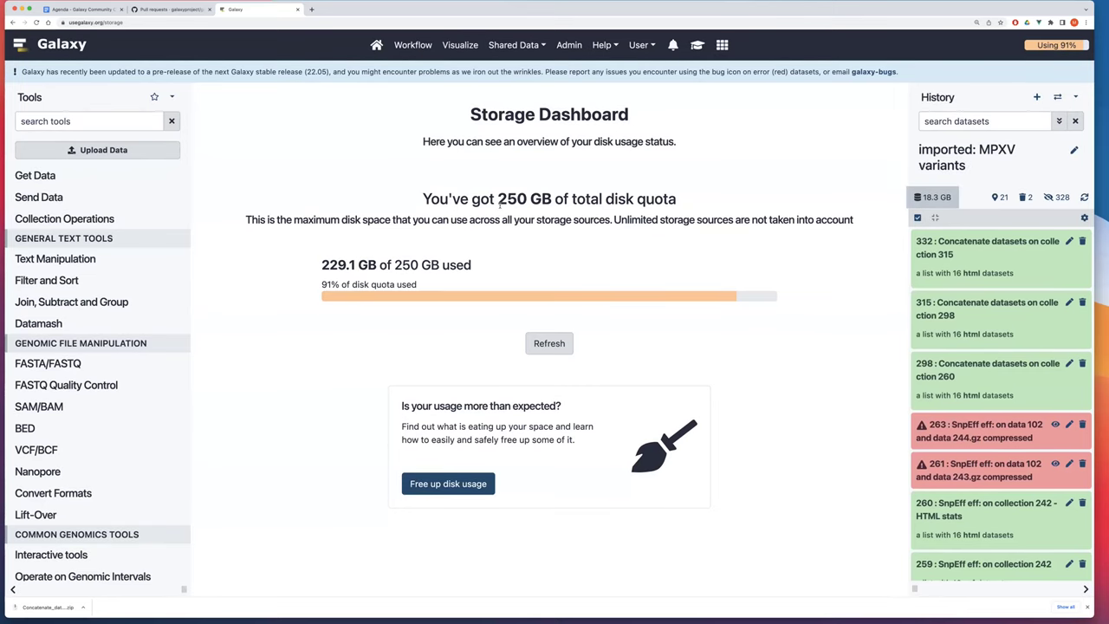
{"action": "left_click_drag", "start_coordinate": [499, 199], "coordinate": [553, 199]}
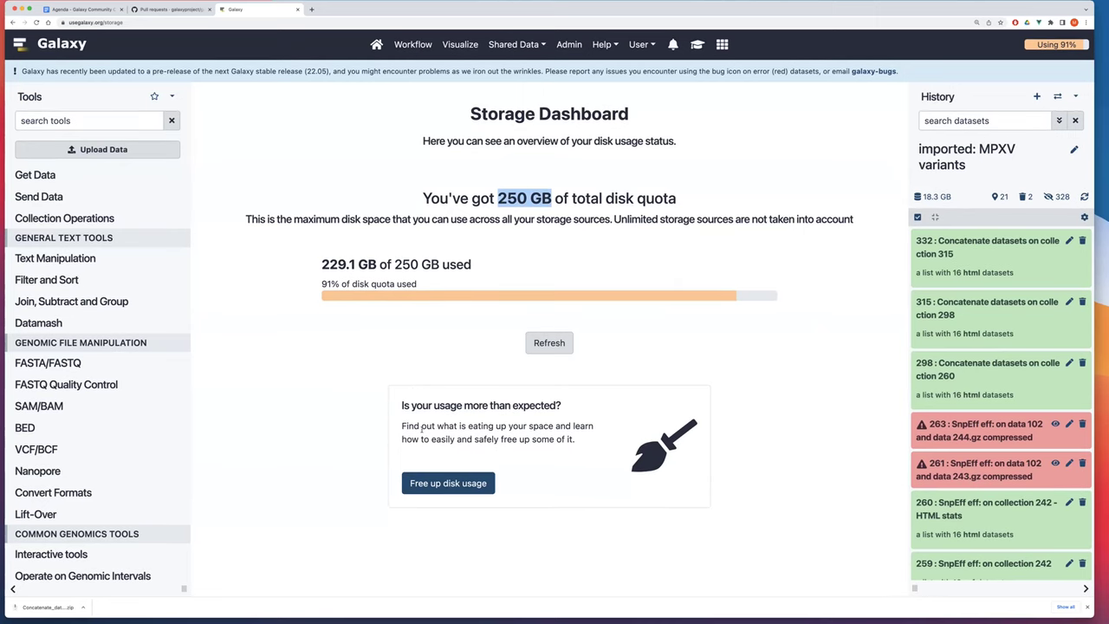
{"action": "left_click", "coordinate": [463, 492]}
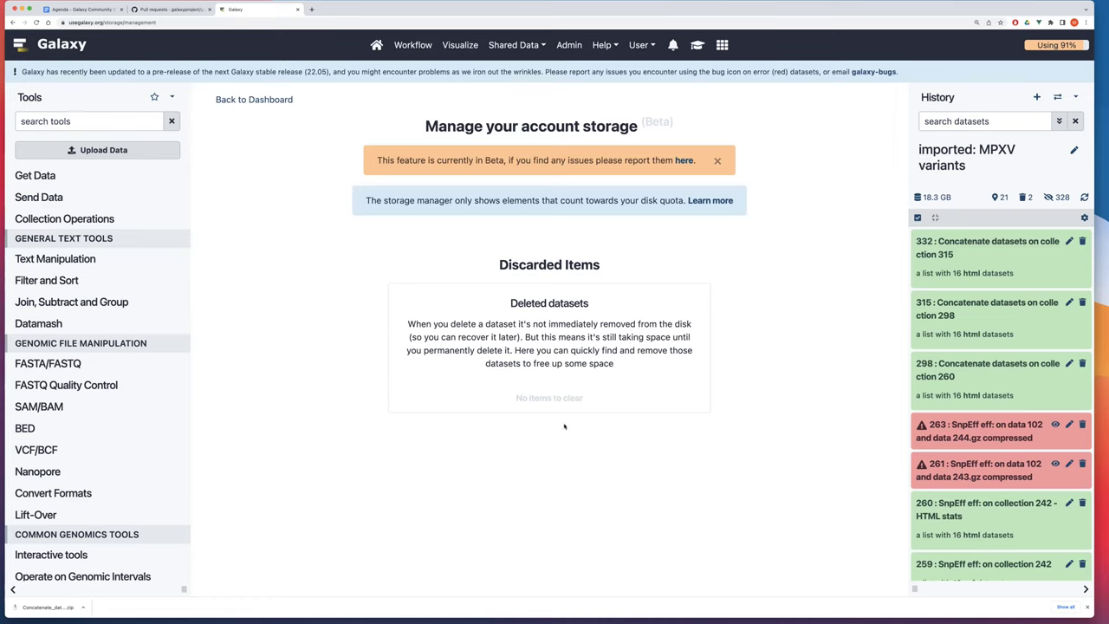
{"action": "left_click", "coordinate": [919, 218]}
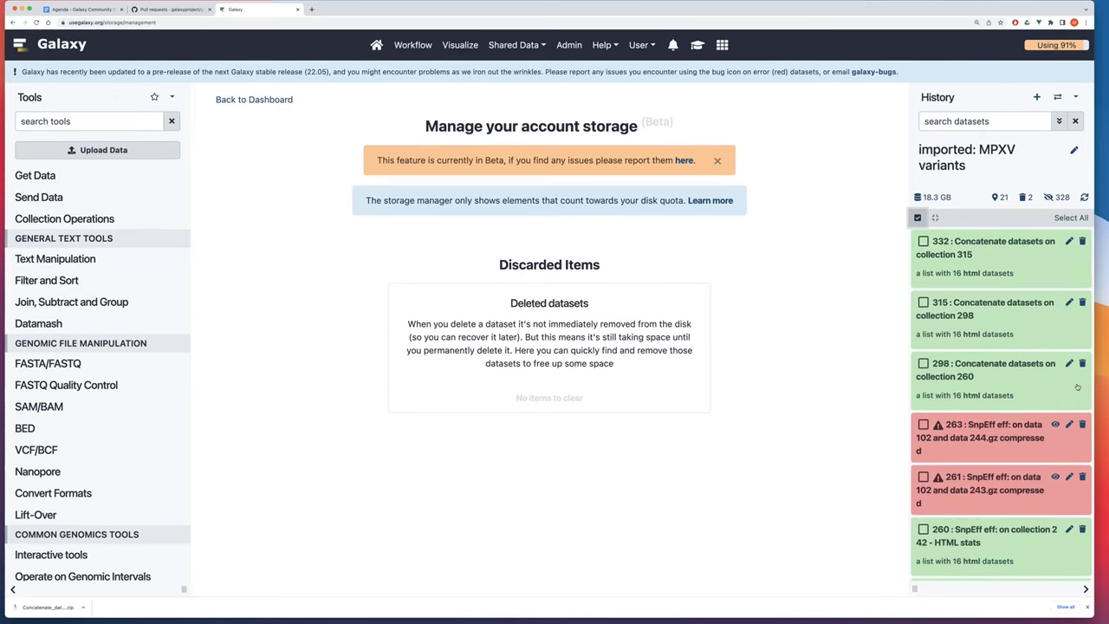
{"action": "scroll", "coordinate": [1078, 388], "scroll_direction": "down", "scroll_amount": 3}
{"action": "scroll", "coordinate": [1078, 387], "scroll_direction": "up", "scroll_amount": 3}
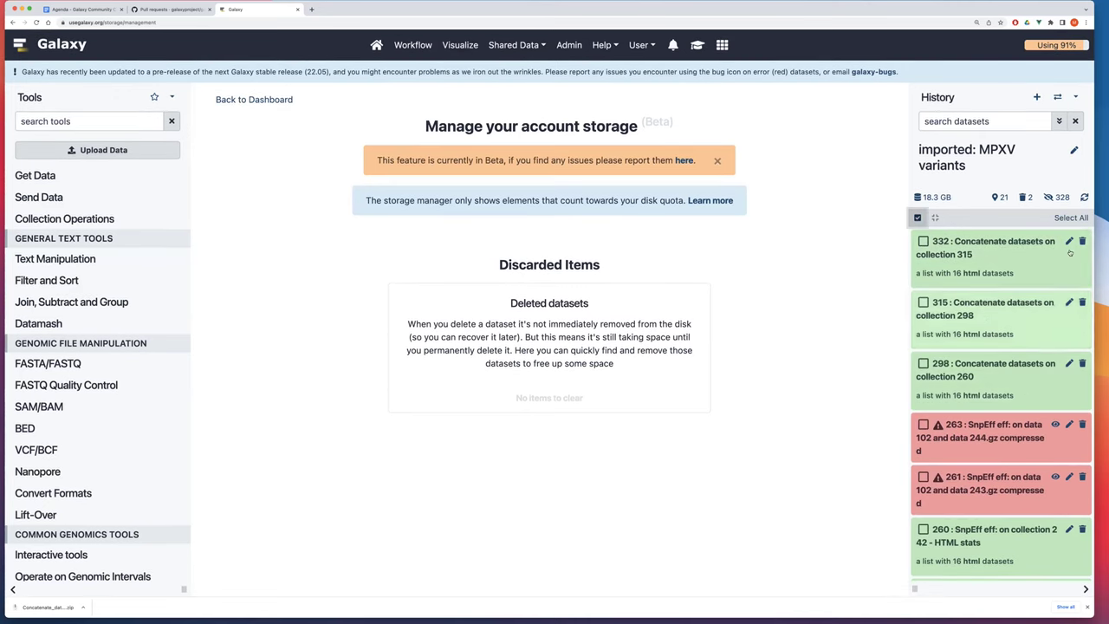
{"action": "left_click", "coordinate": [1075, 217]}
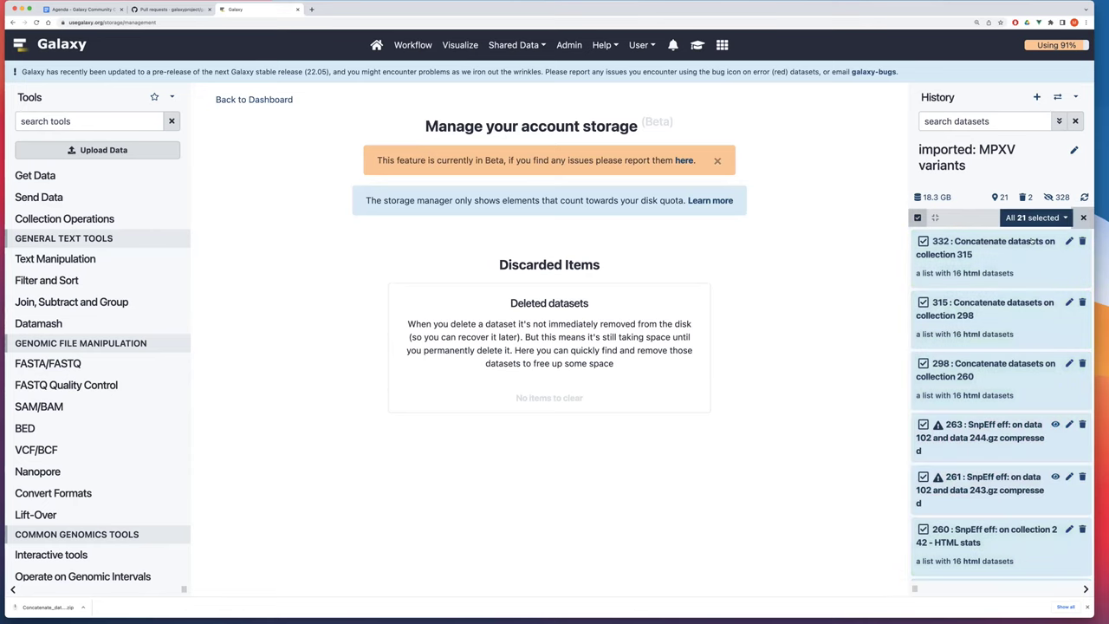
{"action": "left_click", "coordinate": [945, 309]}
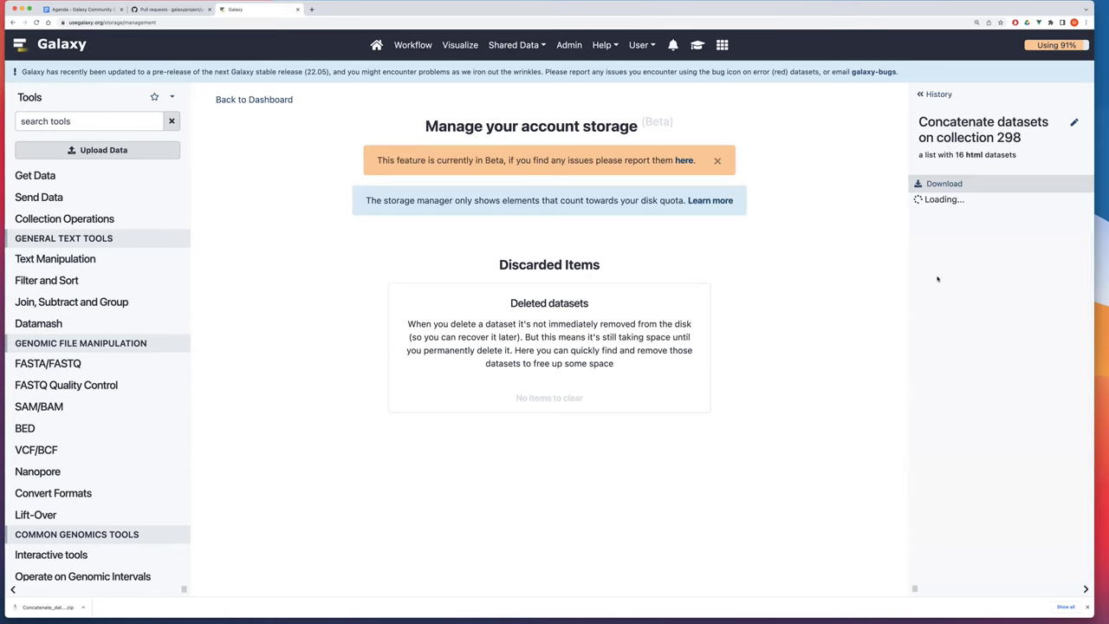
{"action": "left_click", "coordinate": [924, 91]}
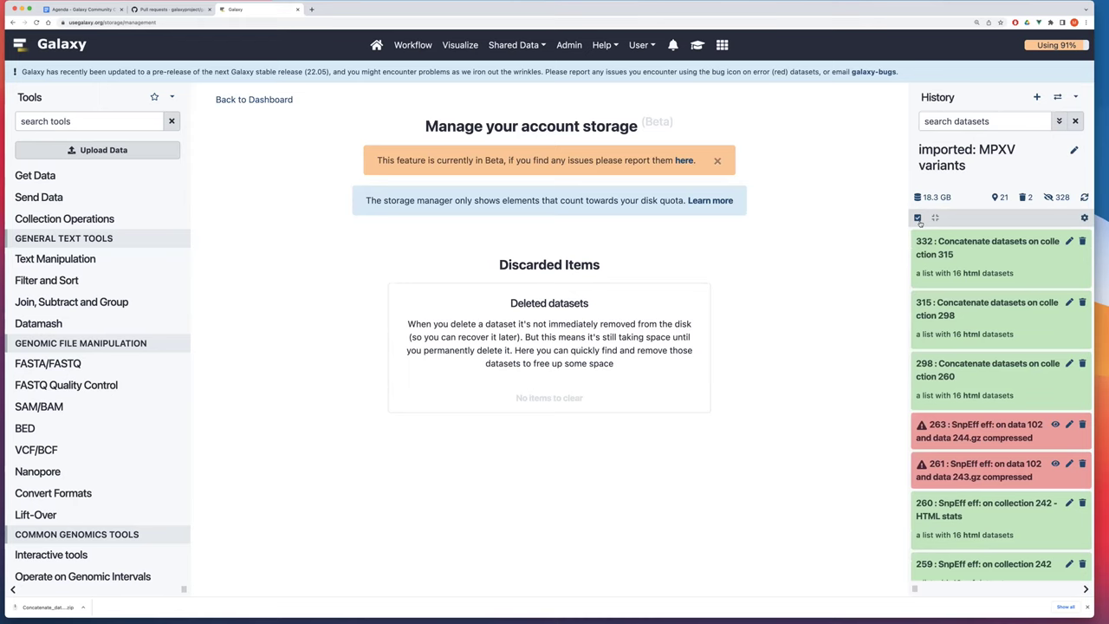
Select all items in the history except the collection "315 : Concatenate datasets on collection 298" and delete the selection.
{"action": "left_click", "coordinate": [918, 218]}
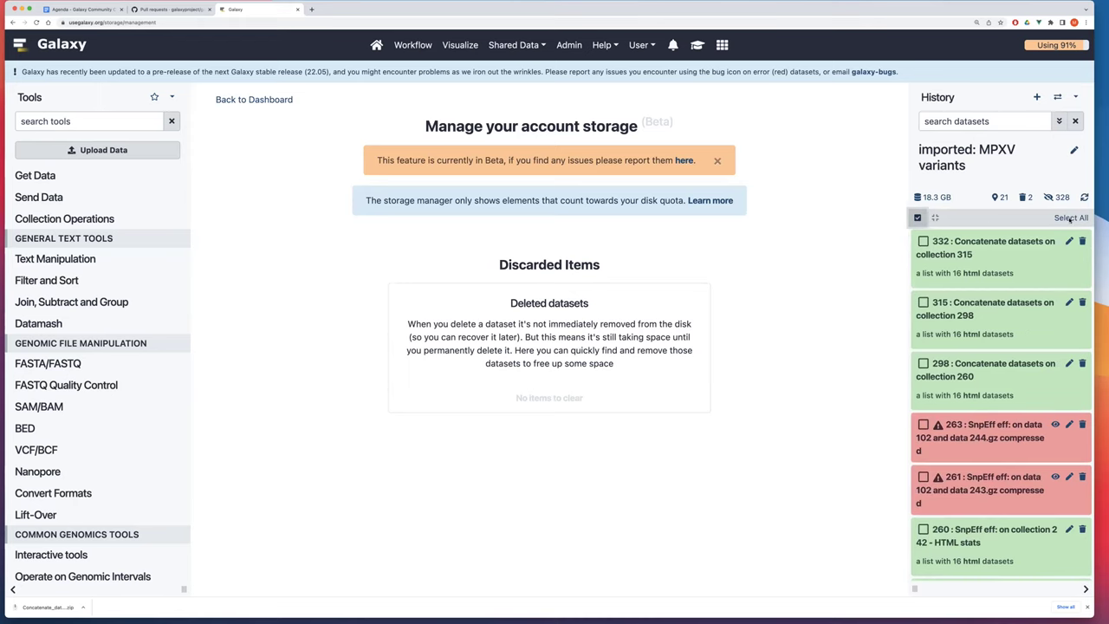
{"action": "left_click", "coordinate": [923, 303]}
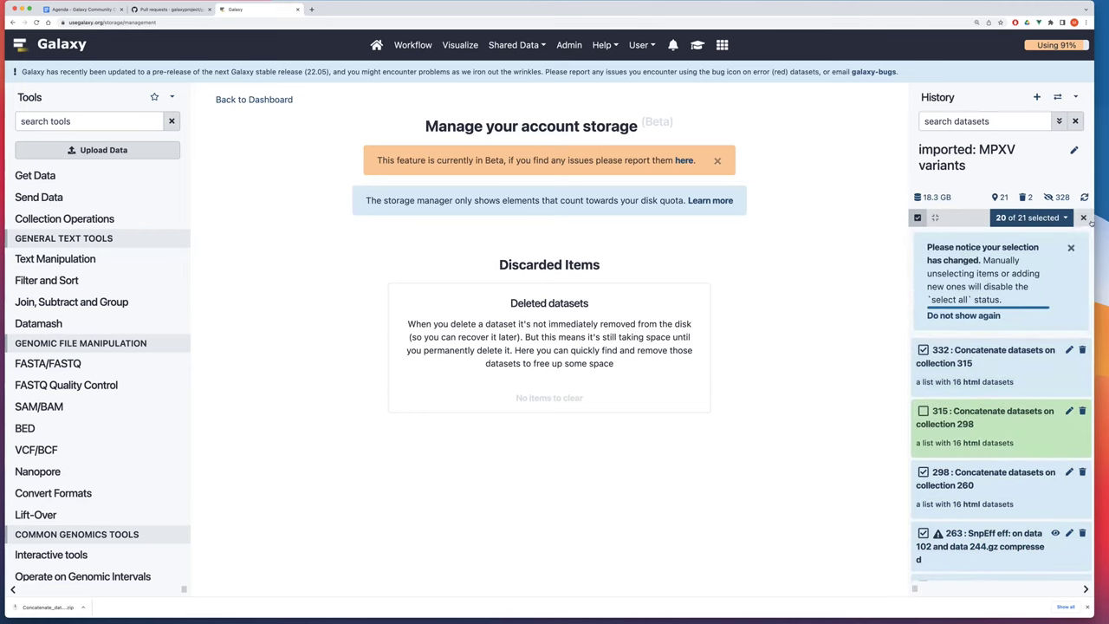
{"action": "left_click", "coordinate": [1031, 217]}
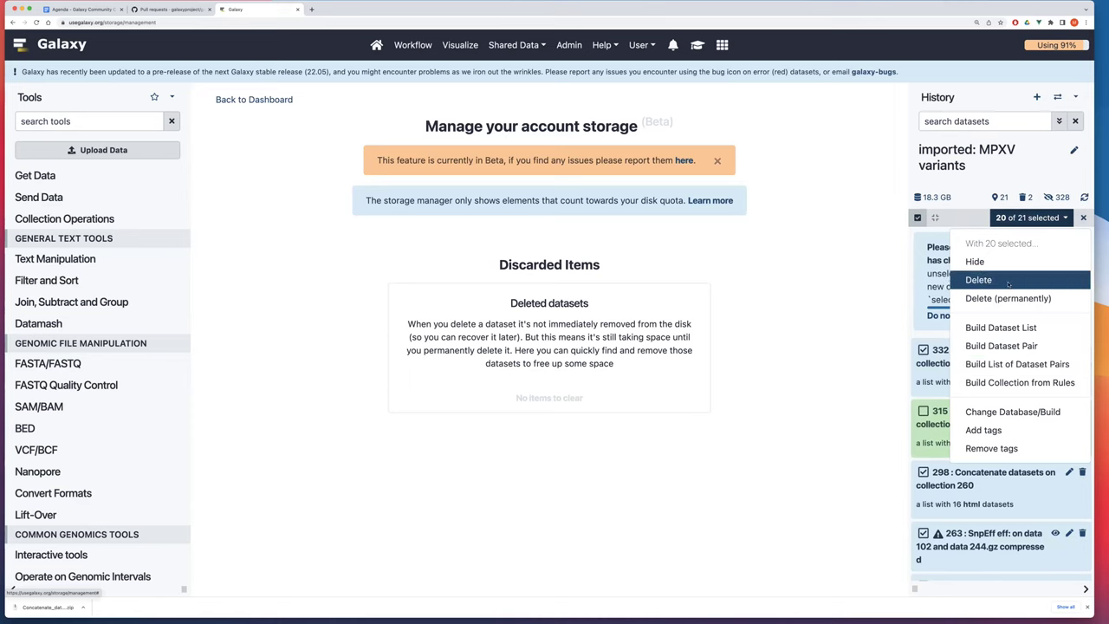
{"action": "left_click", "coordinate": [979, 279]}
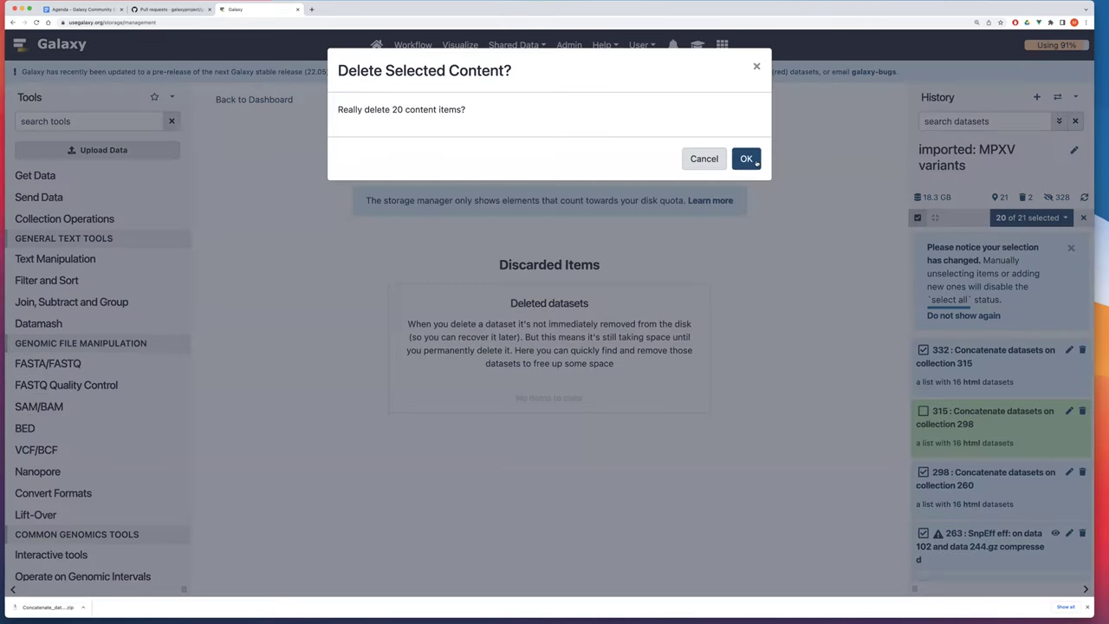
{"action": "left_click", "coordinate": [747, 158]}
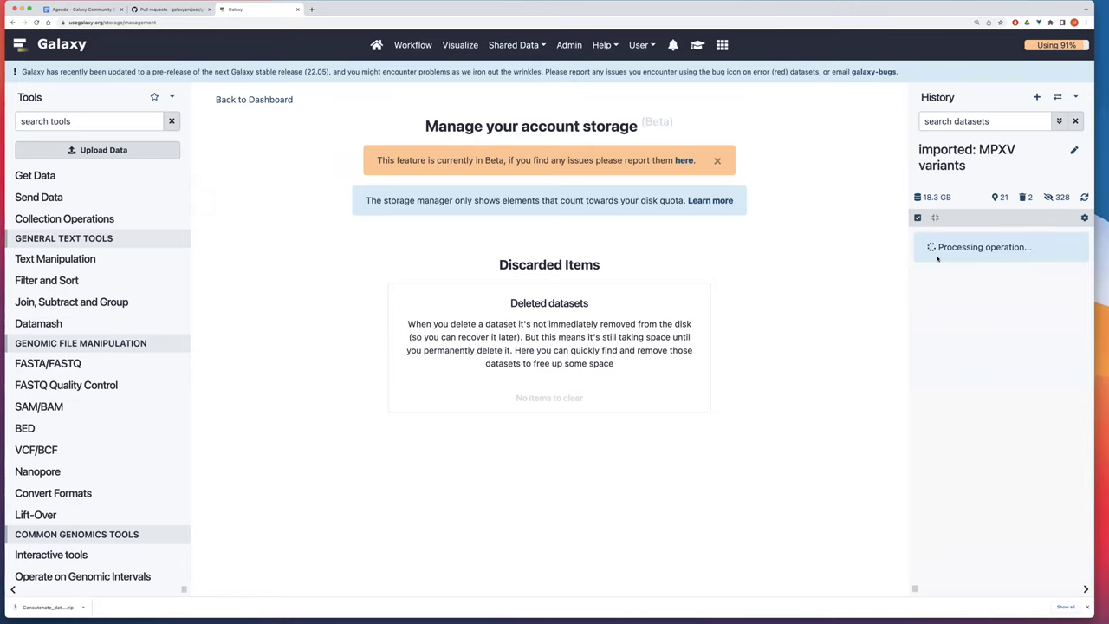
From the Storage Dashboard, review the deleted datasets for freeing up disk usage, permanently delete all of them, and dismiss the closing message.
{"action": "left_click", "coordinate": [937, 198]}
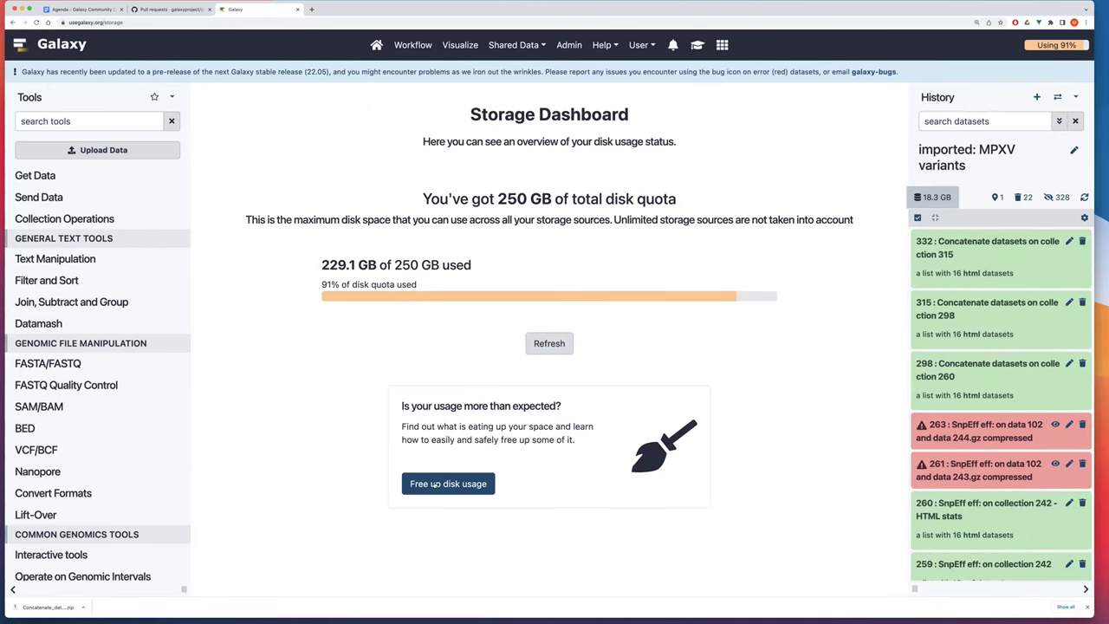
{"action": "left_click", "coordinate": [436, 483]}
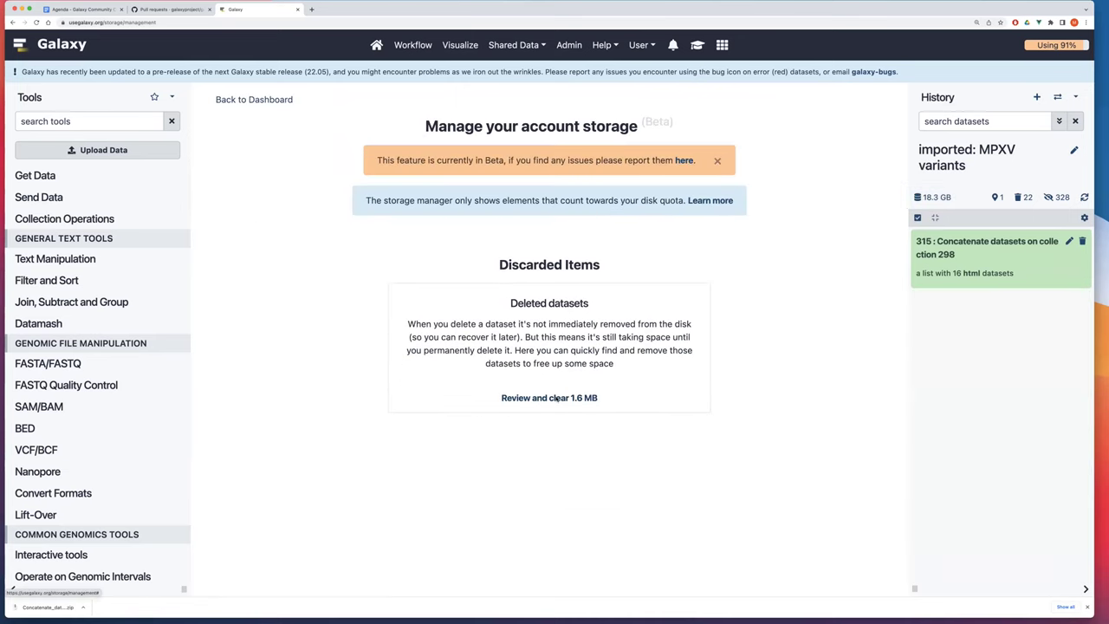
{"action": "left_click", "coordinate": [557, 398]}
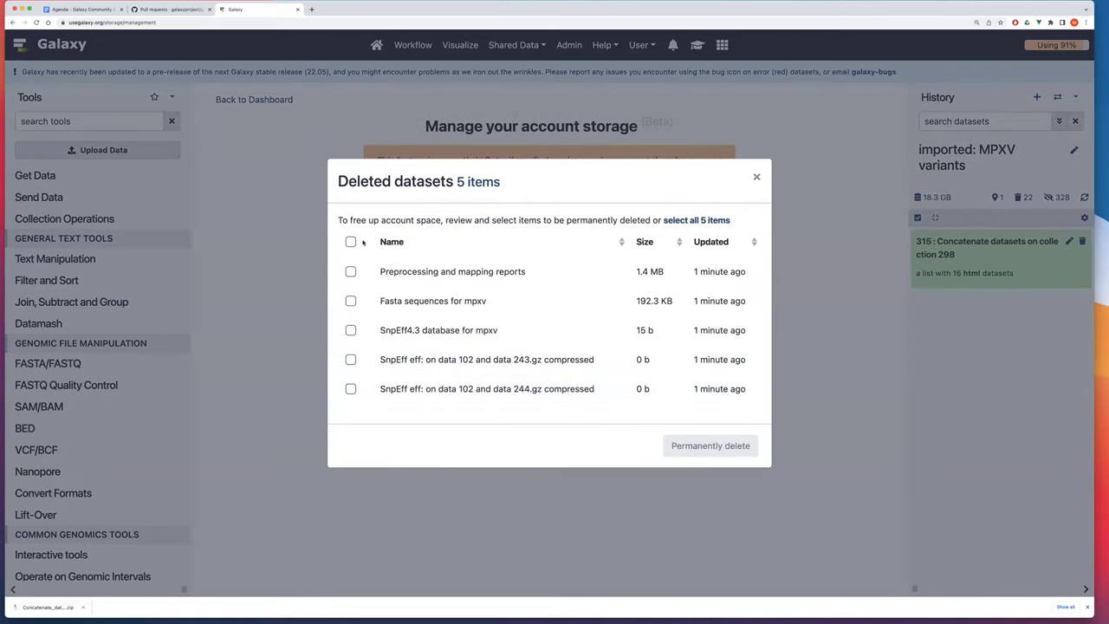
{"action": "left_click", "coordinate": [352, 242]}
{"action": "left_click", "coordinate": [671, 446]}
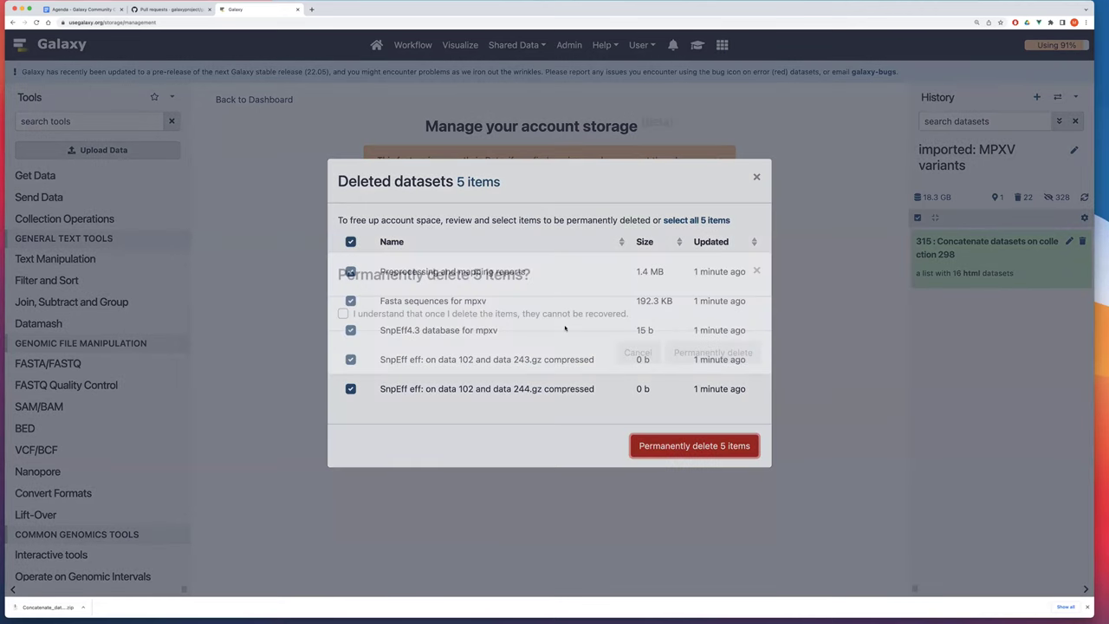
{"action": "key", "text": "space"}
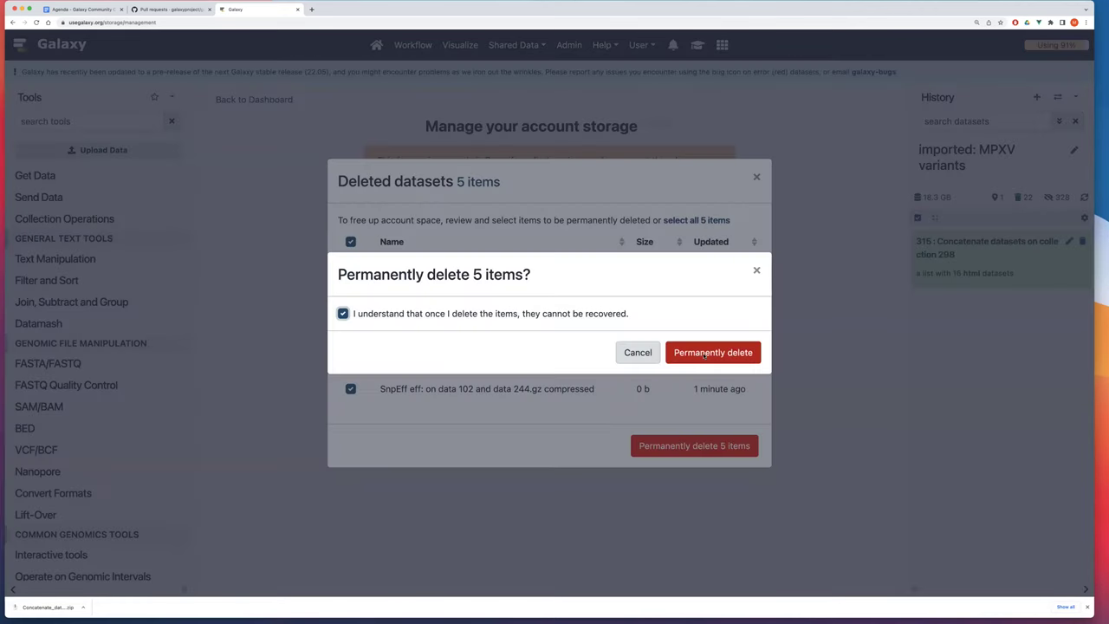
{"action": "left_click", "coordinate": [704, 353]}
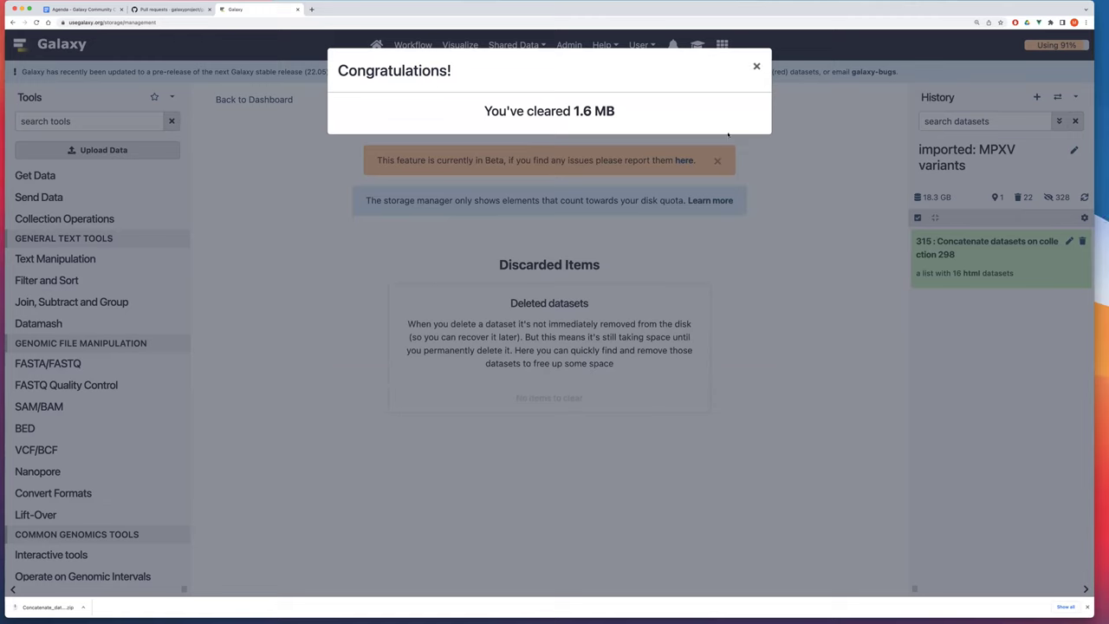
{"action": "left_click", "coordinate": [716, 187]}
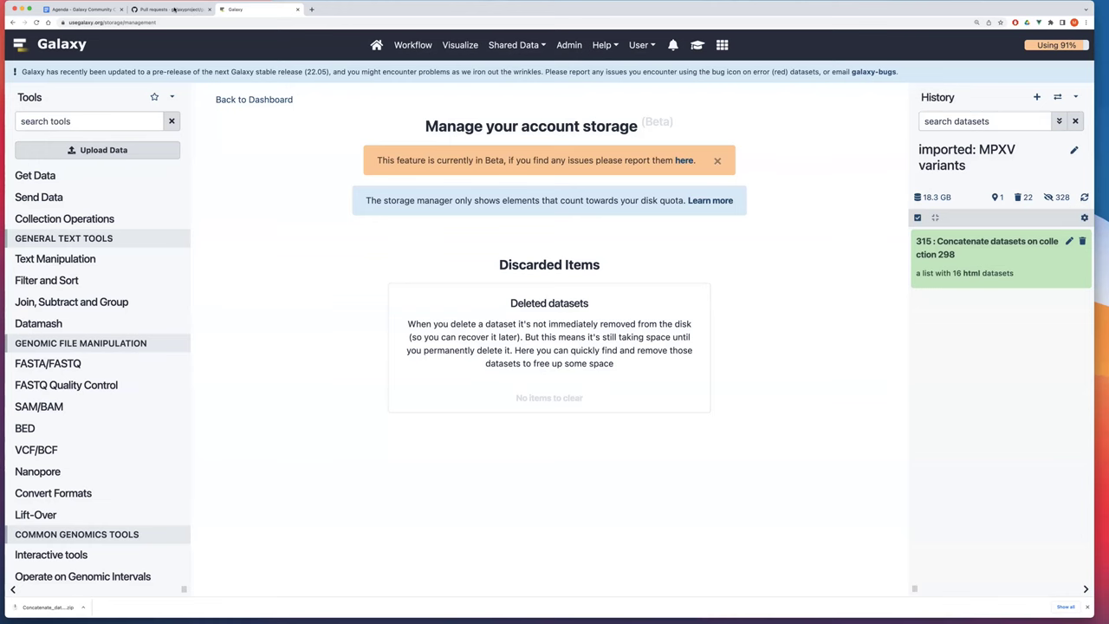
Check the pull request list on GitHub, return to Galaxy, open collection 315, and enable the Window Manager.
{"action": "key", "text": "ctrl+shift+Tab"}
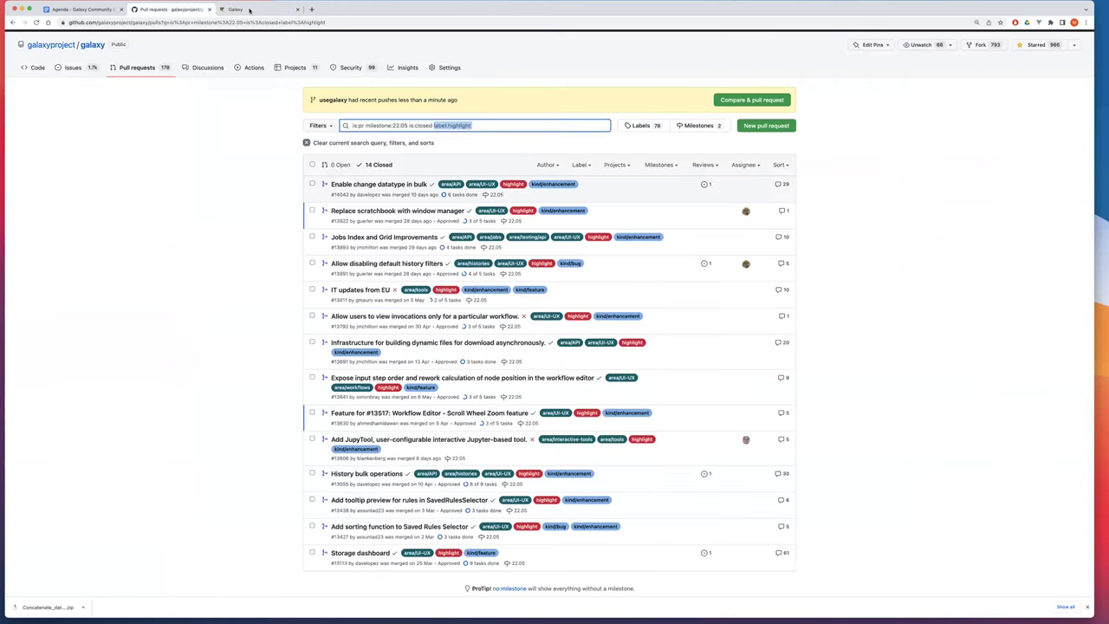
{"action": "left_click", "coordinate": [249, 10]}
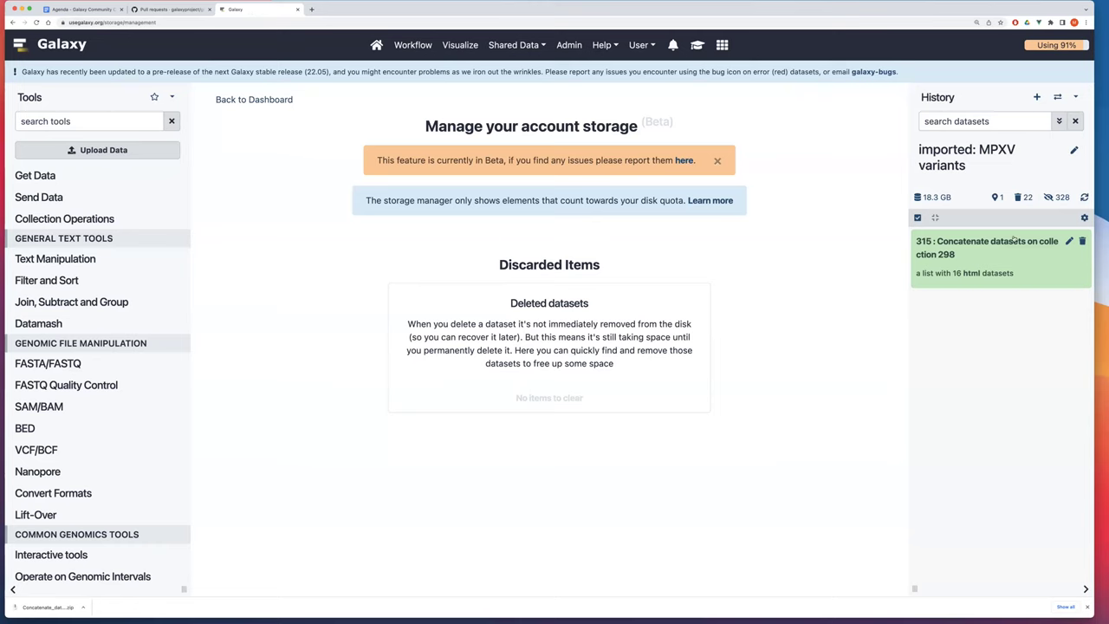
{"action": "left_click", "coordinate": [1014, 241]}
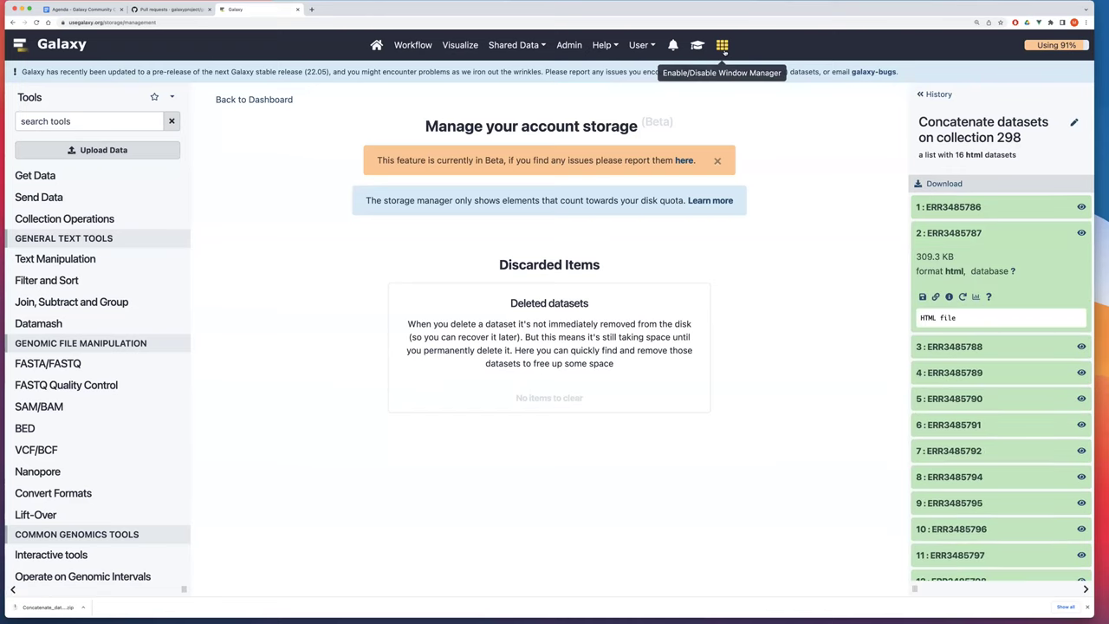
{"action": "left_click", "coordinate": [723, 47]}
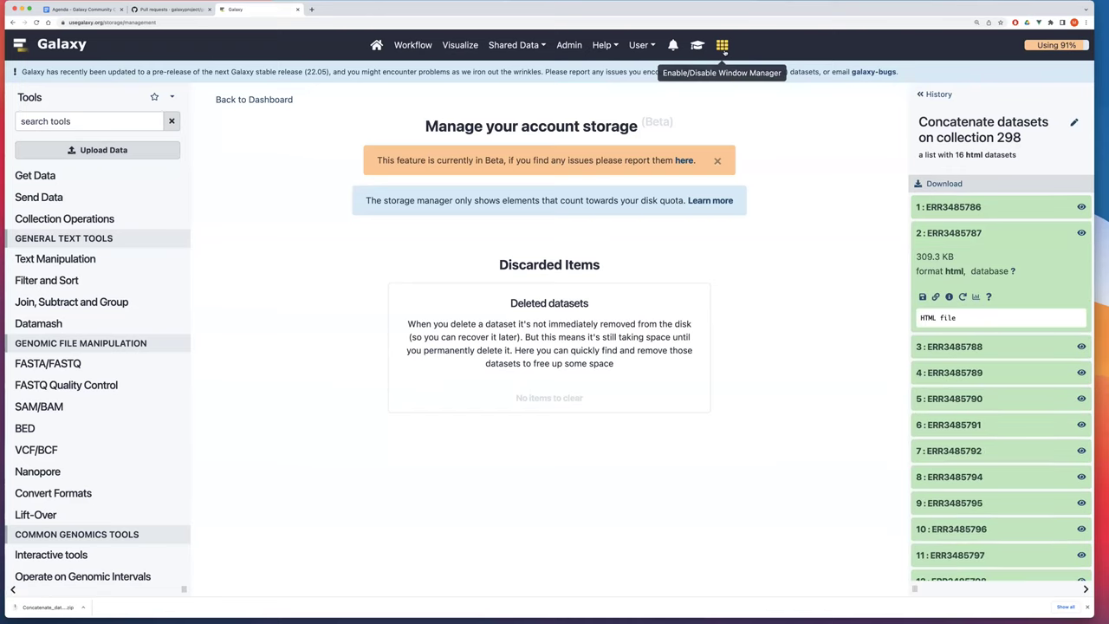
View datasets ERR3485786 and ERR3485788 in separate windows, minimize the first, maximize the second, and close both windows.
{"action": "left_click", "coordinate": [1082, 207]}
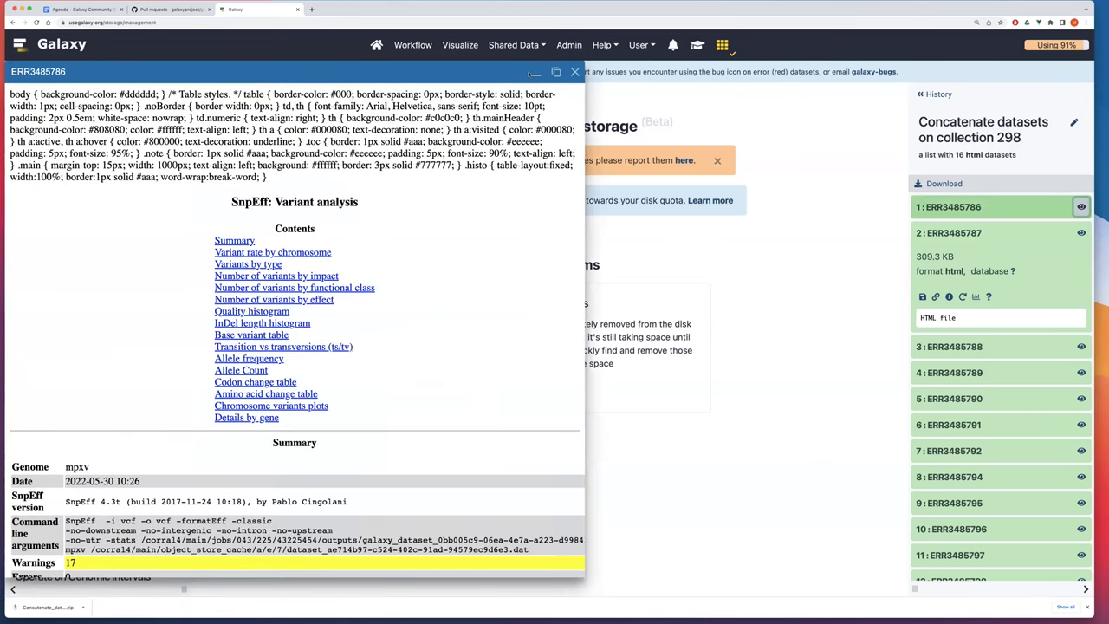
{"action": "scroll", "coordinate": [294, 338], "scroll_direction": "down", "scroll_amount": 10}
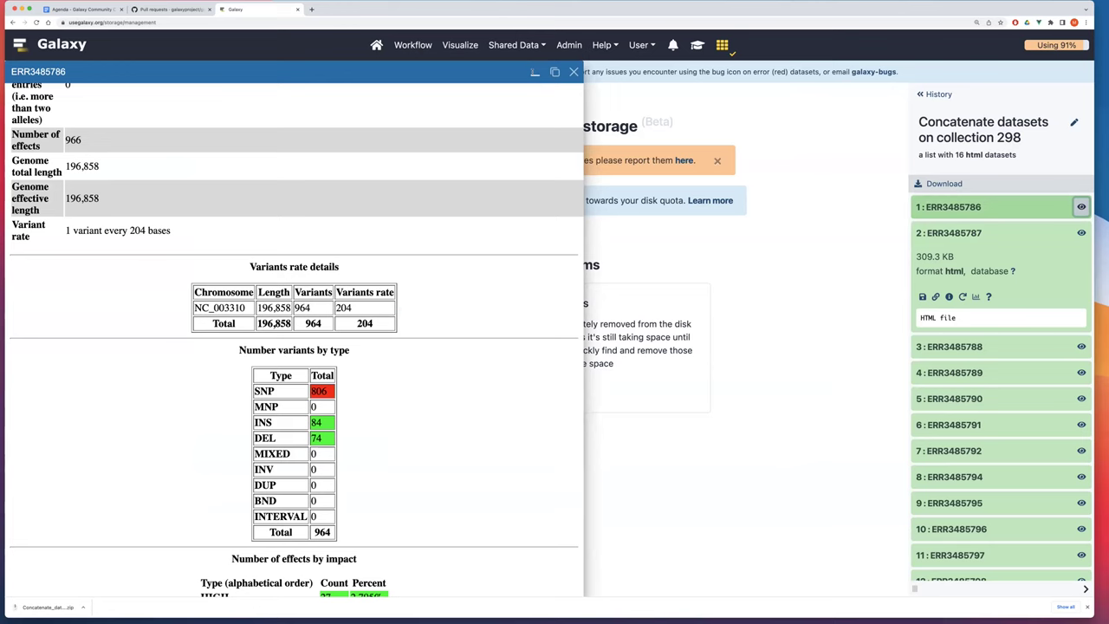
{"action": "left_click", "coordinate": [1082, 206]}
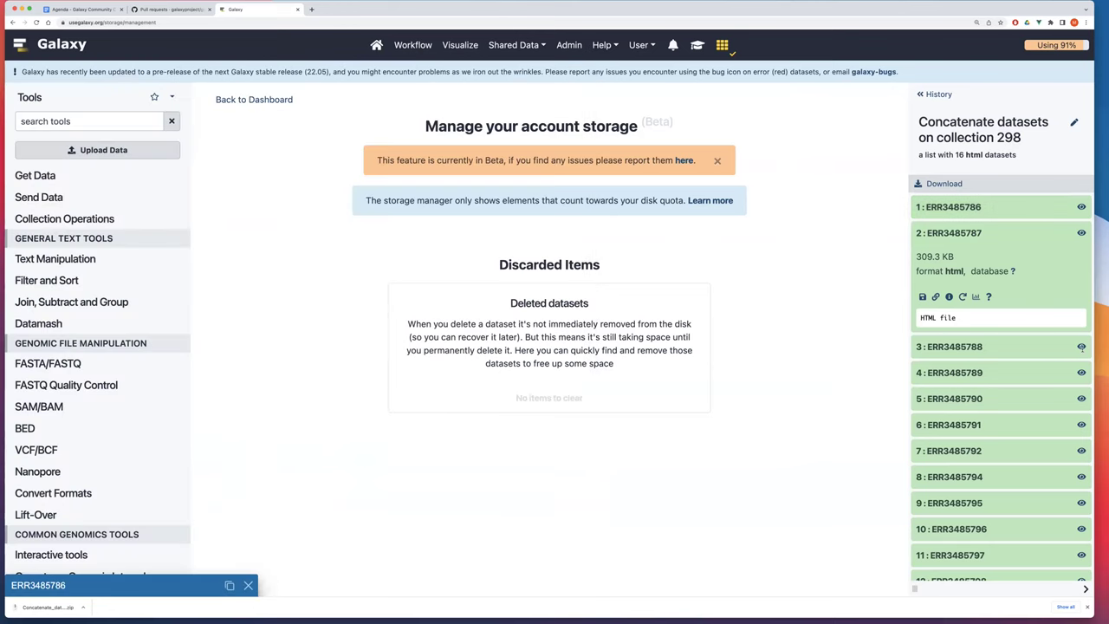
{"action": "left_click", "coordinate": [1081, 347]}
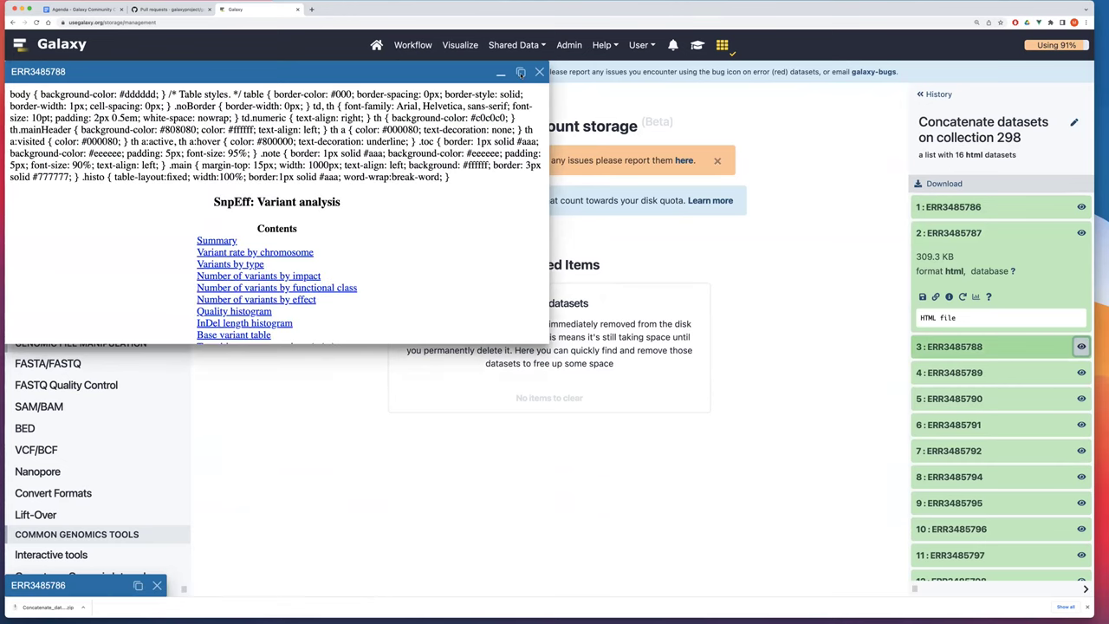
{"action": "left_click", "coordinate": [520, 72]}
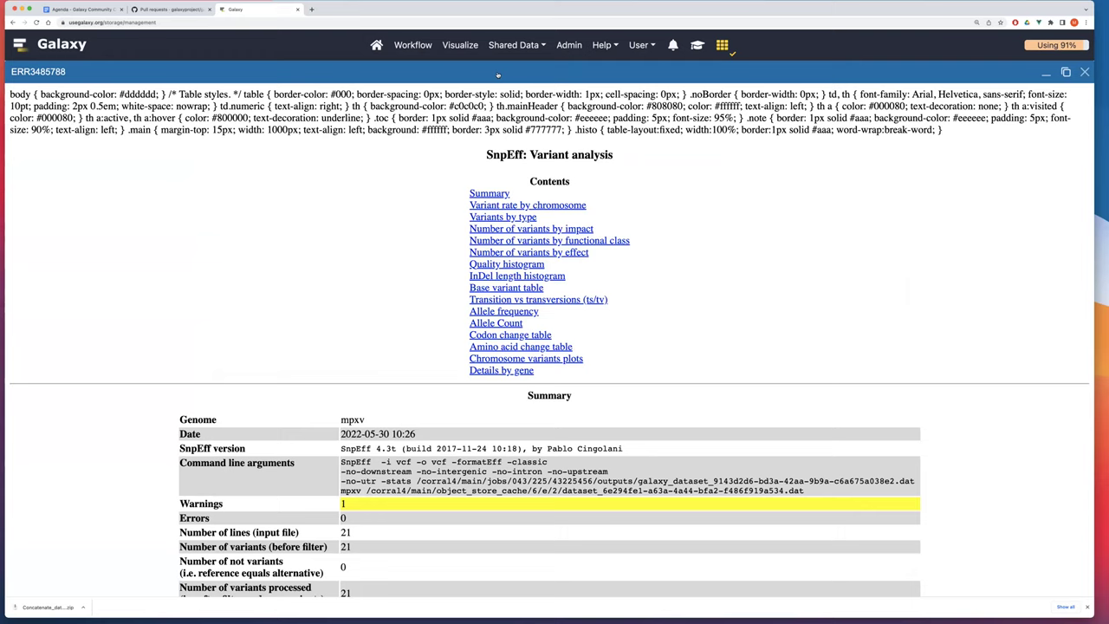
{"action": "left_click", "coordinate": [77, 583]}
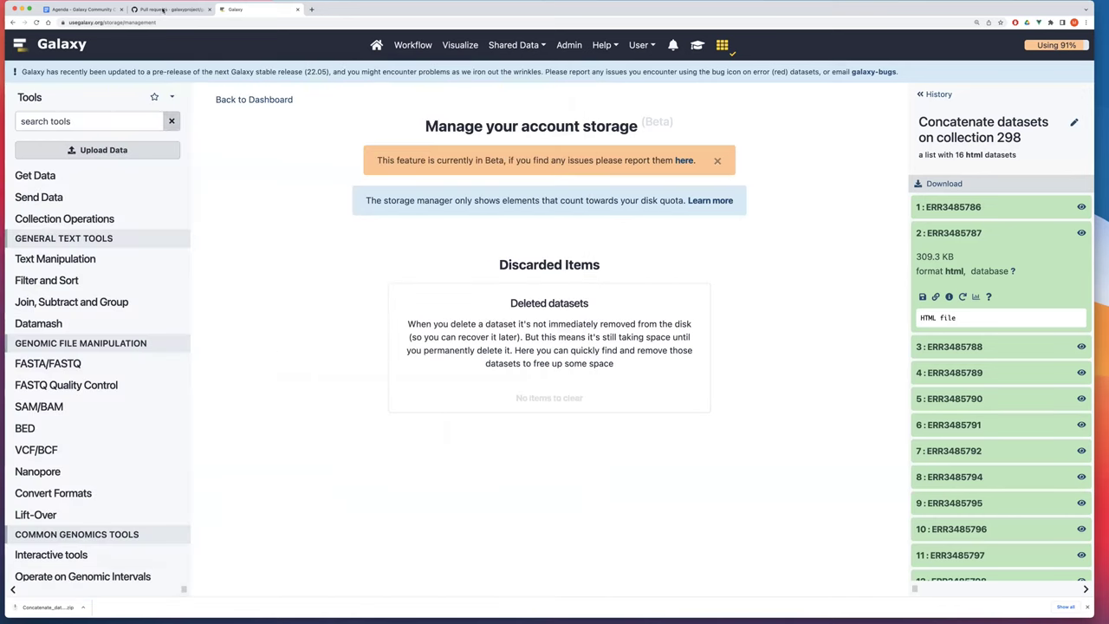
Check the pull request list on GitHub, return from the collection to the full history in Galaxy, and view the history options.
{"action": "key", "text": "ctrl+shift+Tab"}
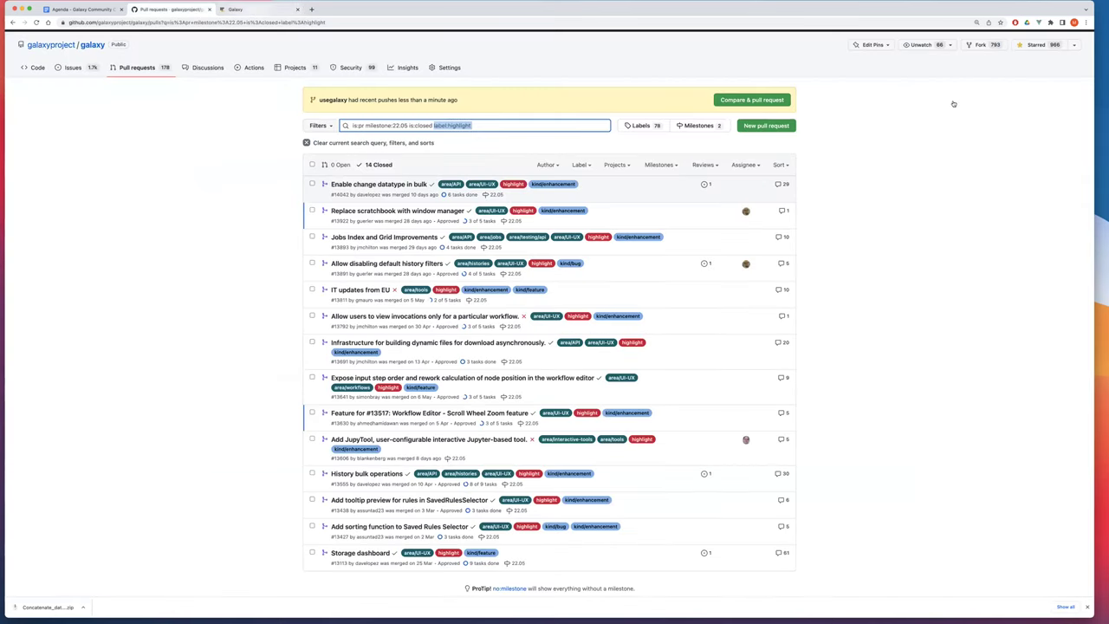
{"action": "key", "text": "ctrl+Tab"}
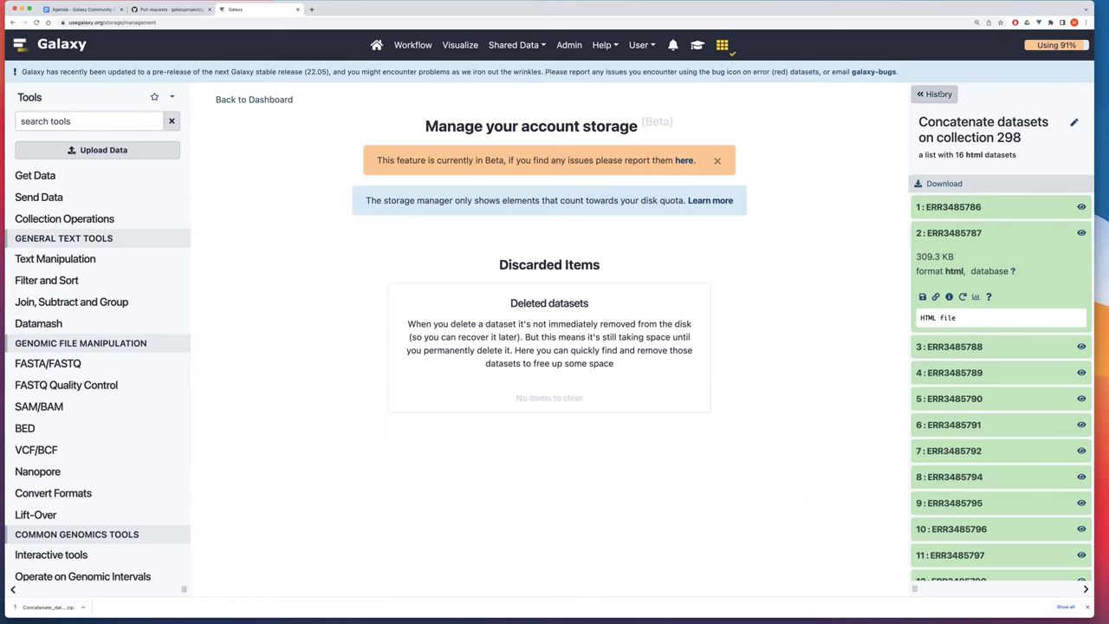
{"action": "left_click", "coordinate": [936, 94]}
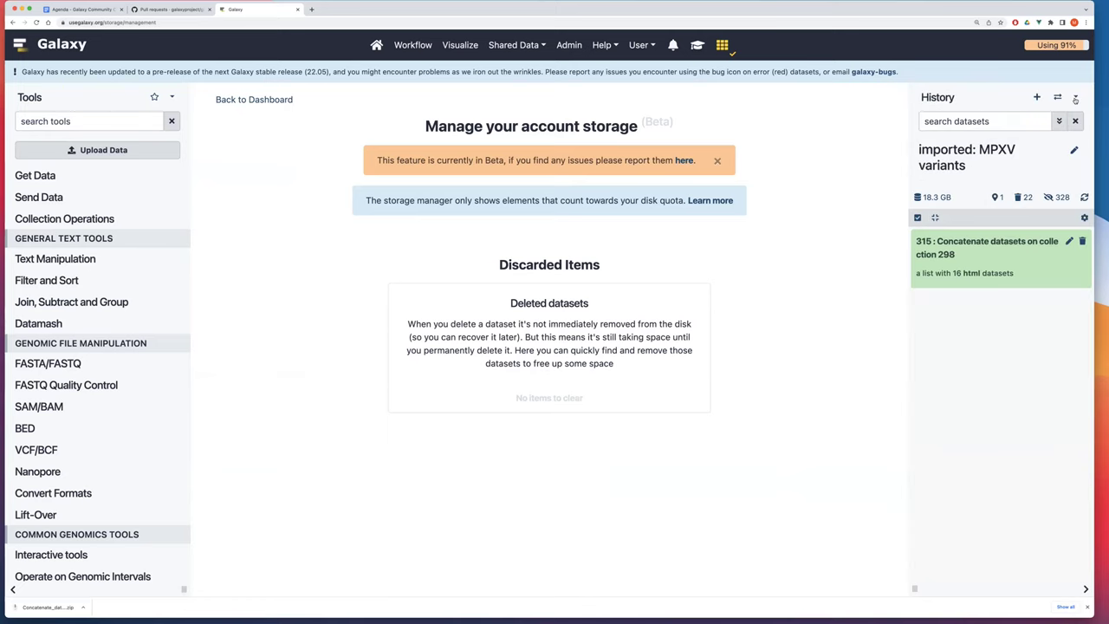
{"action": "left_click", "coordinate": [1075, 100]}
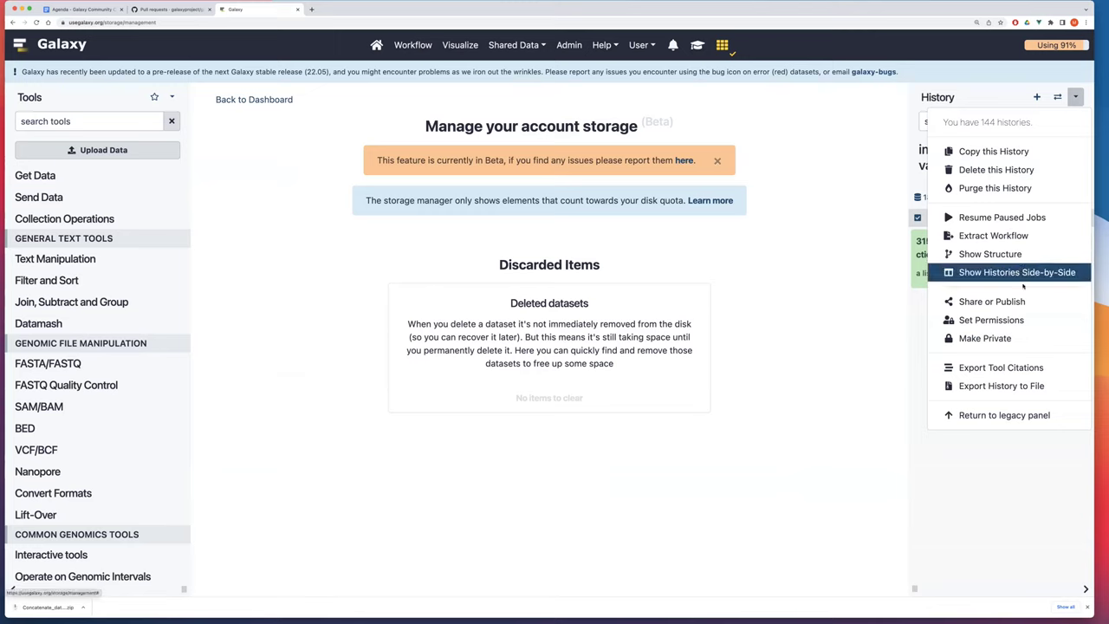
{"action": "left_click", "coordinate": [856, 335]}
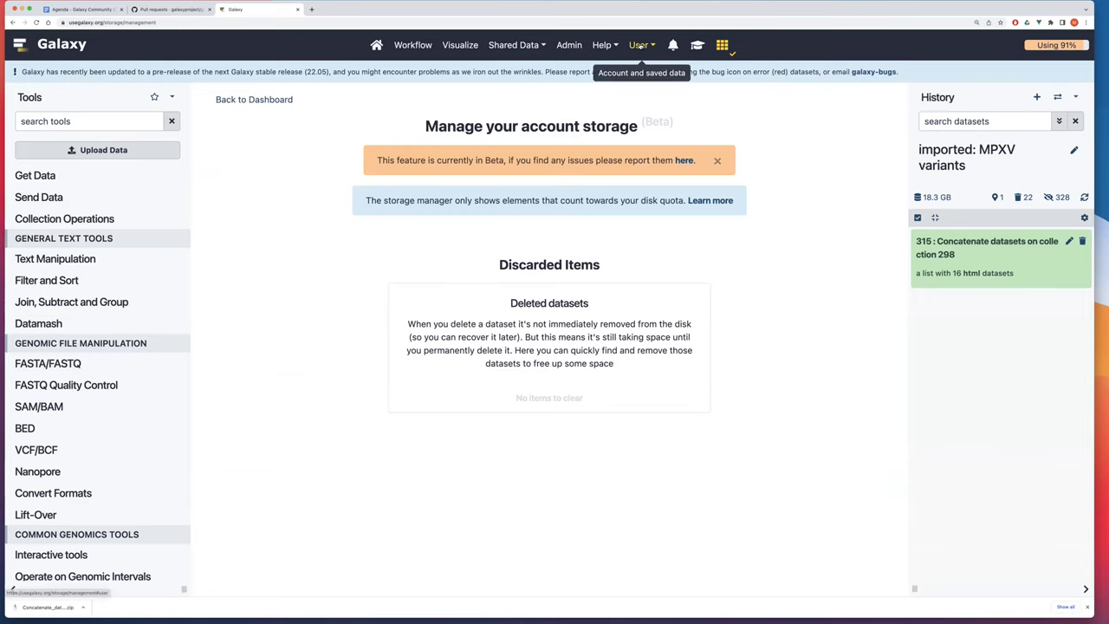
Open the Workflow Invocations page, check the pull request list on GitHub, and return to Galaxy.
{"action": "left_click", "coordinate": [640, 45]}
{"action": "left_click", "coordinate": [689, 234]}
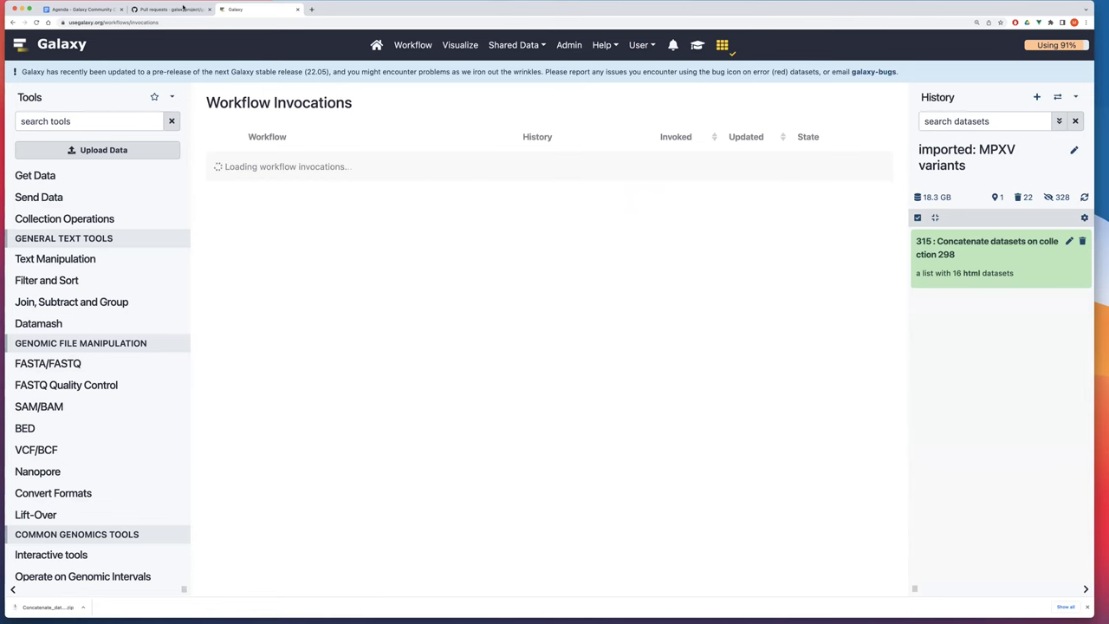
{"action": "key", "text": "ctrl+shift+Tab"}
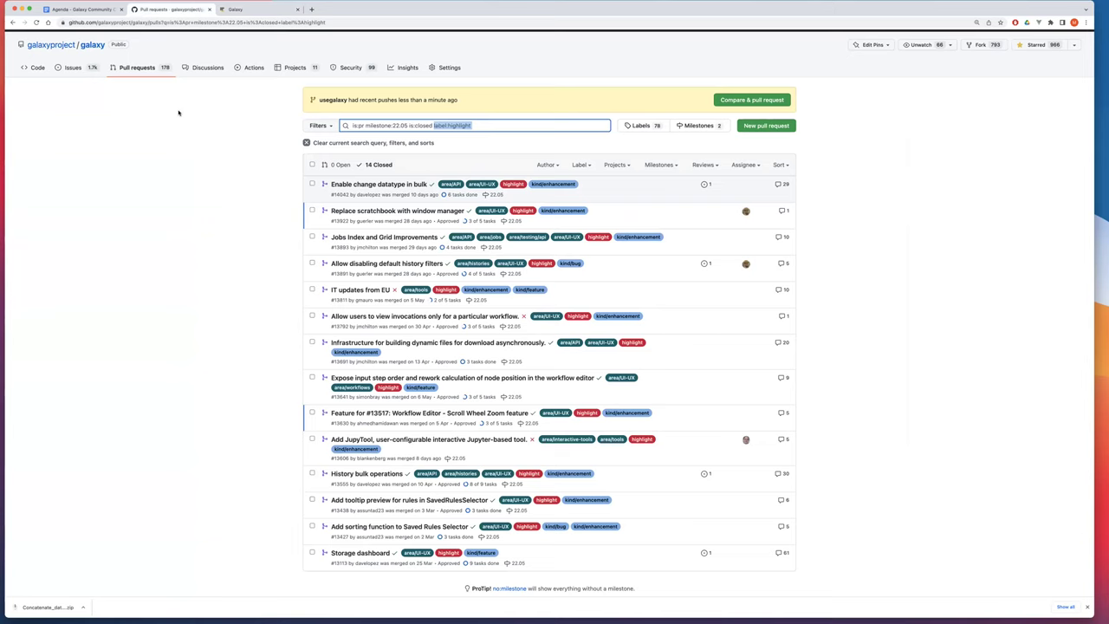
{"action": "left_click", "coordinate": [251, 8]}
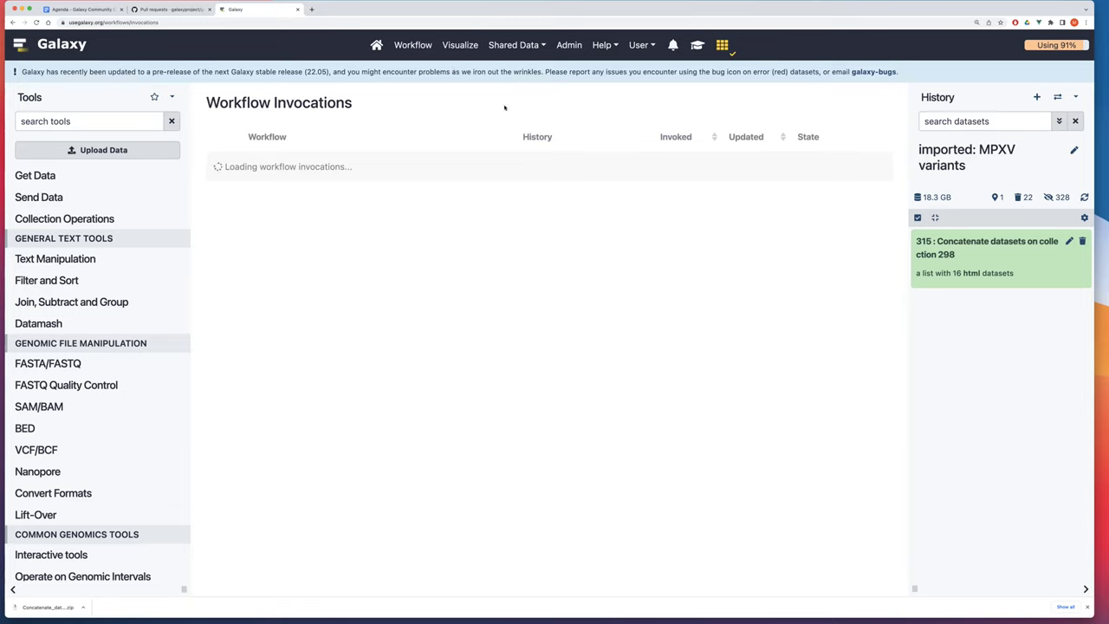
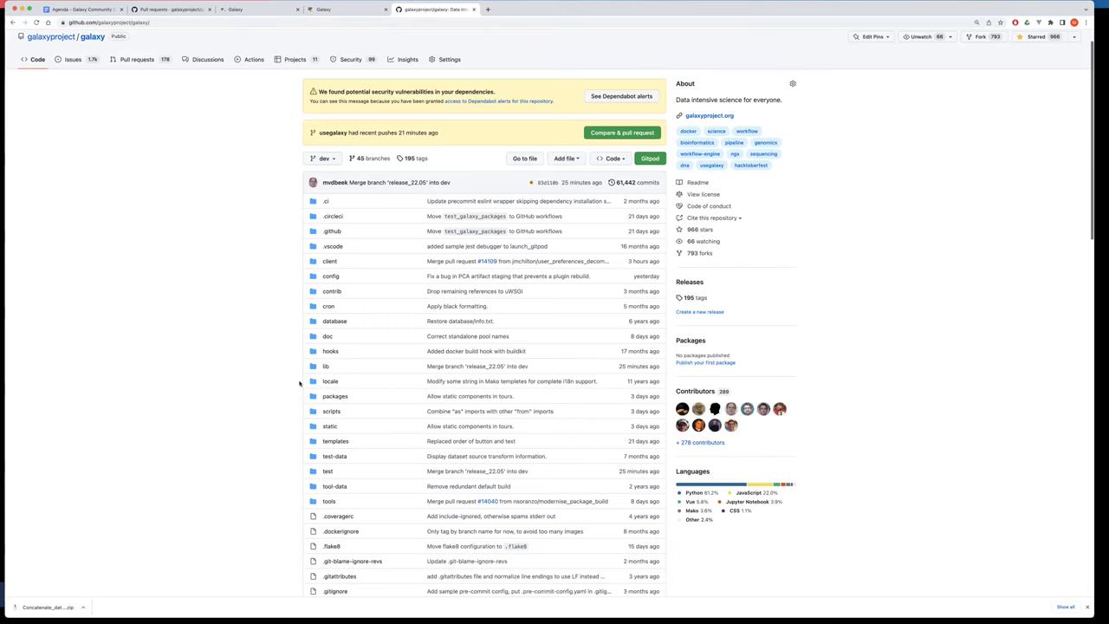
Open the CITATION file in the galaxyproject/galaxy repository on GitHub and request its raw version.
{"action": "scroll", "coordinate": [299, 384], "scroll_direction": "down", "scroll_amount": 2}
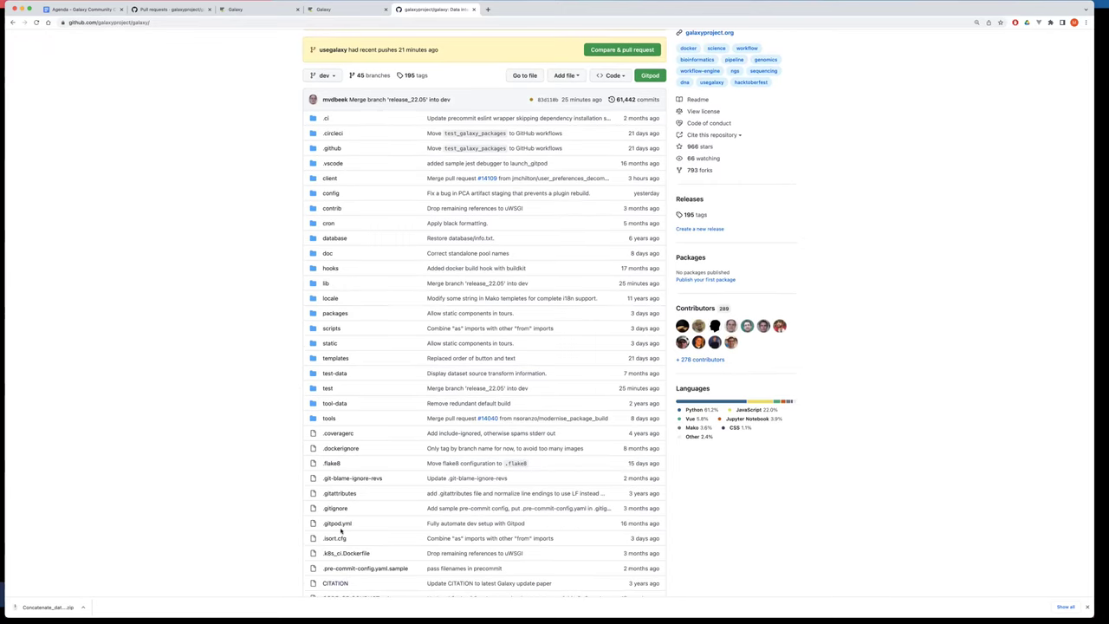
{"action": "scroll", "coordinate": [341, 531], "scroll_direction": "down", "scroll_amount": 1}
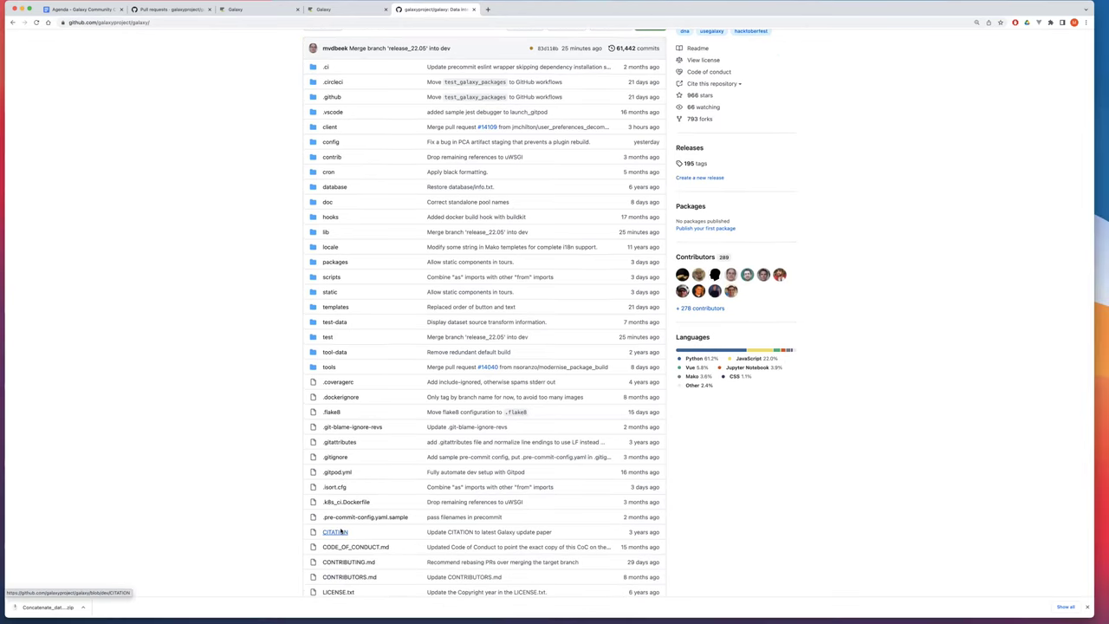
{"action": "left_click", "coordinate": [335, 531]}
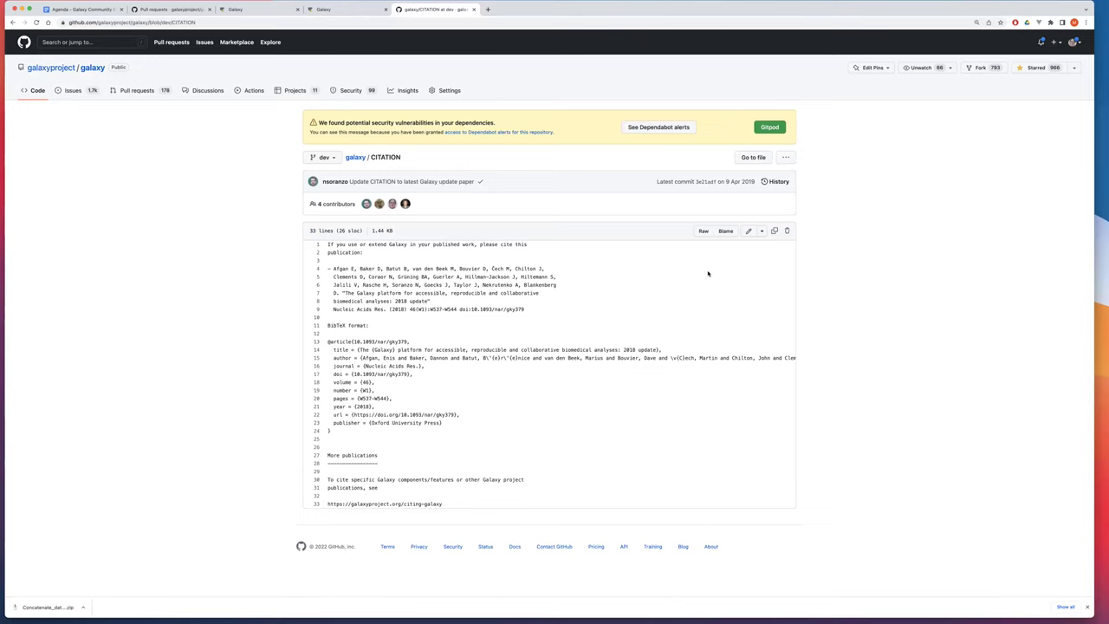
{"action": "left_click", "coordinate": [704, 231]}
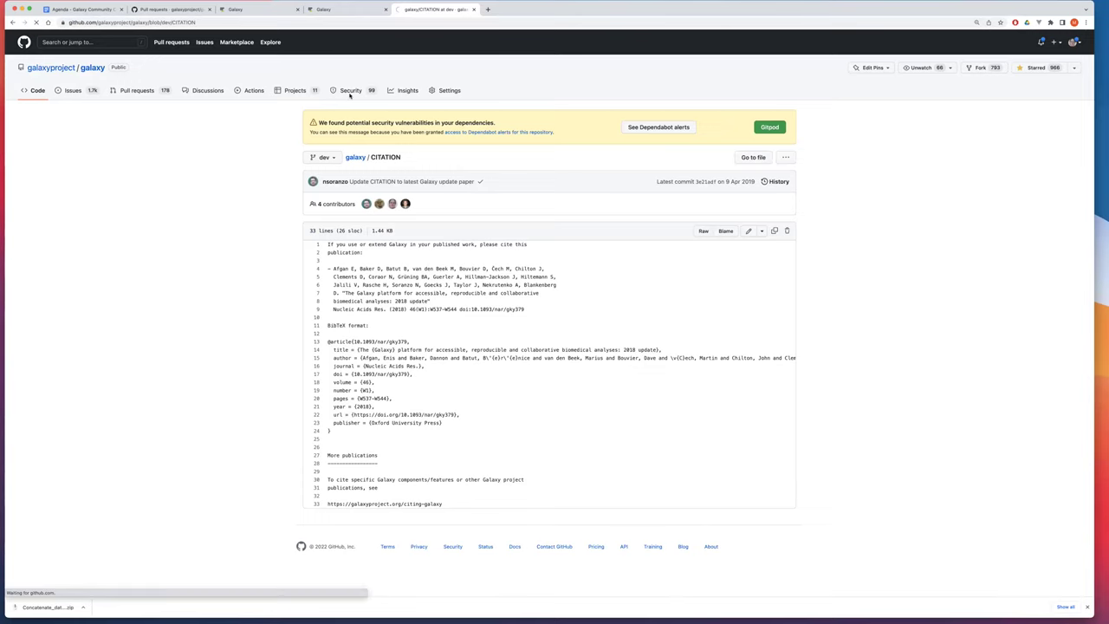
Copy the raw CITATION file's URL and paste it into the new upload entry in Galaxy Test.
{"action": "left_click", "coordinate": [192, 22]}
{"action": "key", "text": "super+c"}
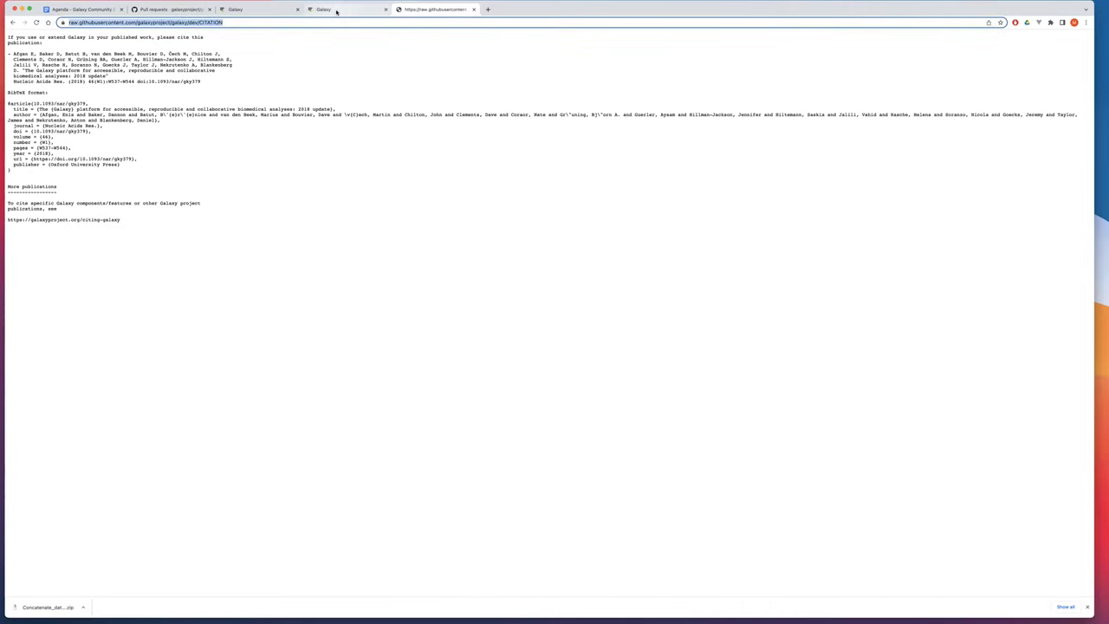
{"action": "key", "text": "ctrl+shift+Tab"}
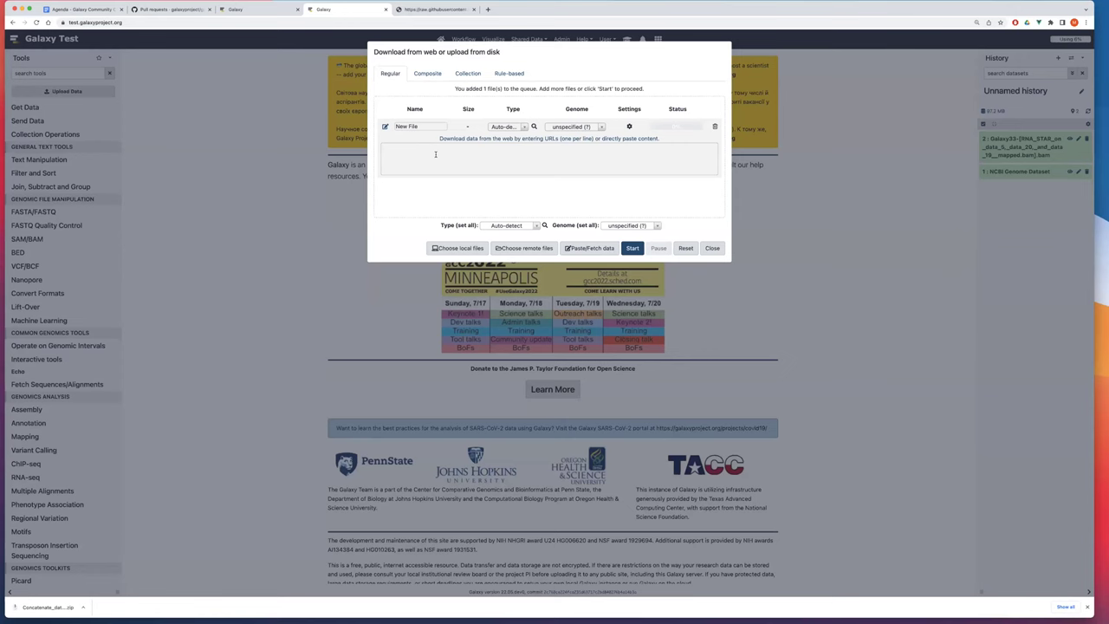
{"action": "left_click", "coordinate": [435, 154]}
{"action": "key", "text": "super+v"}
Upload the CITATION URL with Defer dataset resolution enabled and Use POSIX standard disabled, and expand the new dataset in the history.
{"action": "left_click", "coordinate": [630, 127]}
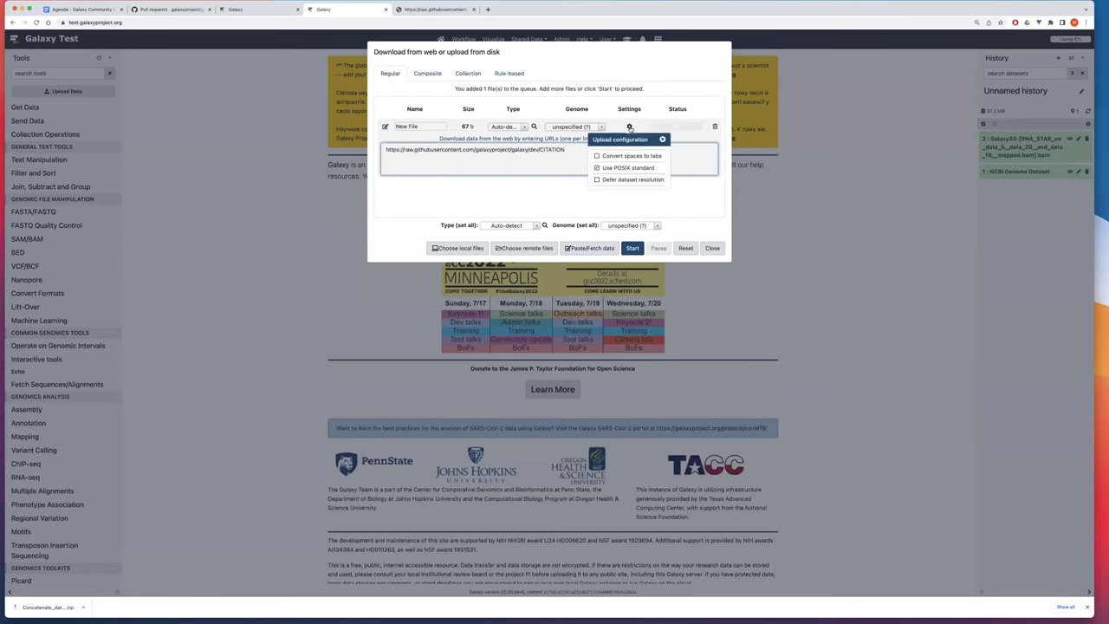
{"action": "left_click", "coordinate": [599, 180]}
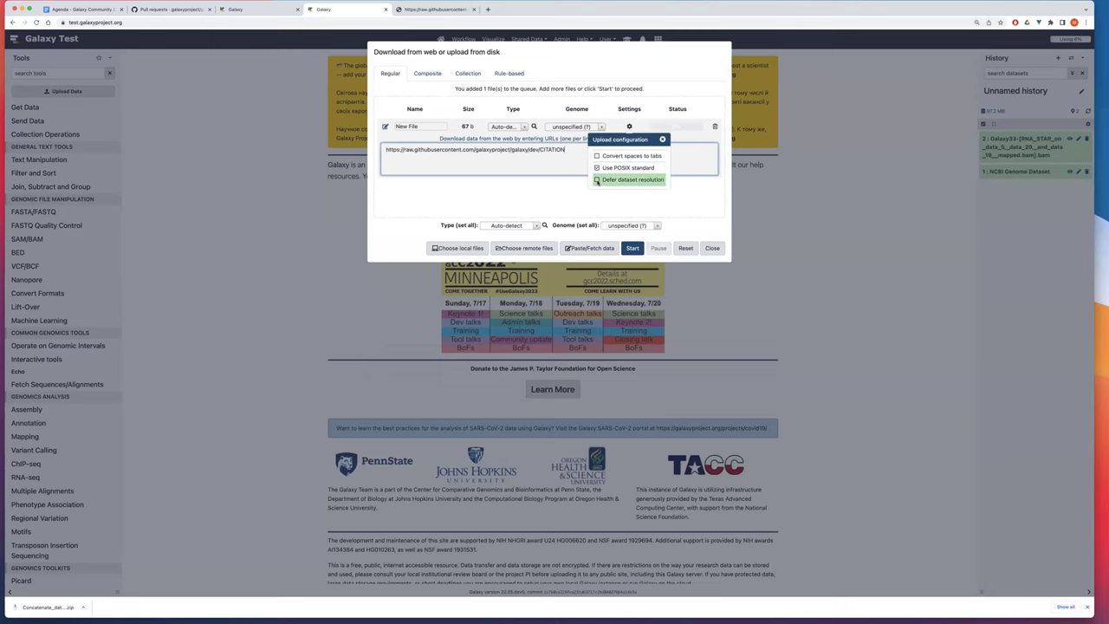
{"action": "left_click", "coordinate": [597, 180]}
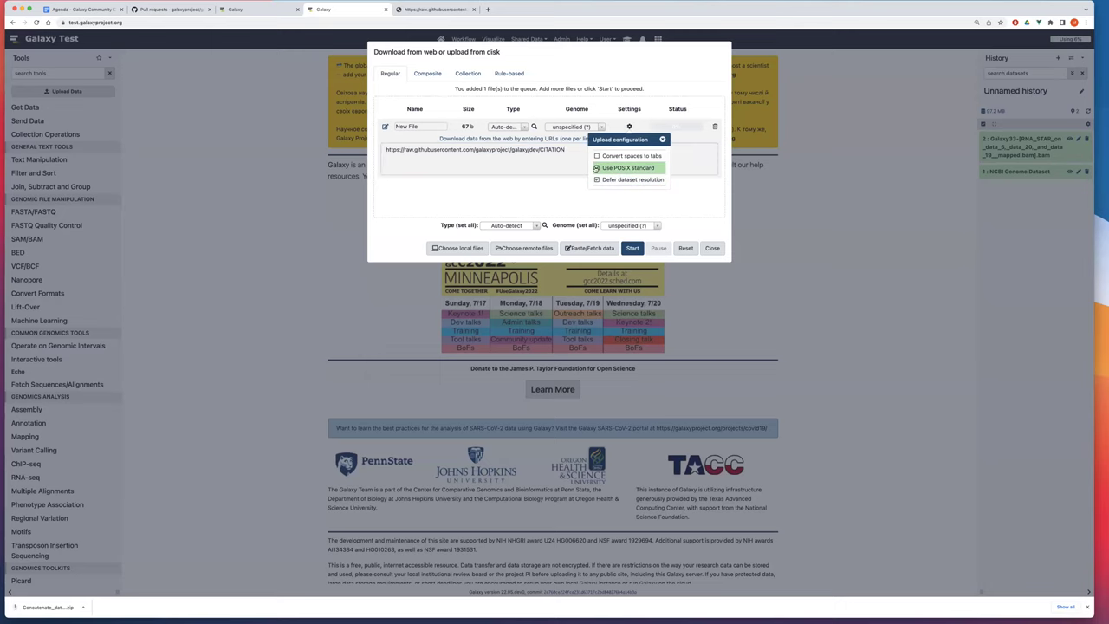
{"action": "left_click", "coordinate": [596, 168]}
{"action": "left_click", "coordinate": [680, 250]}
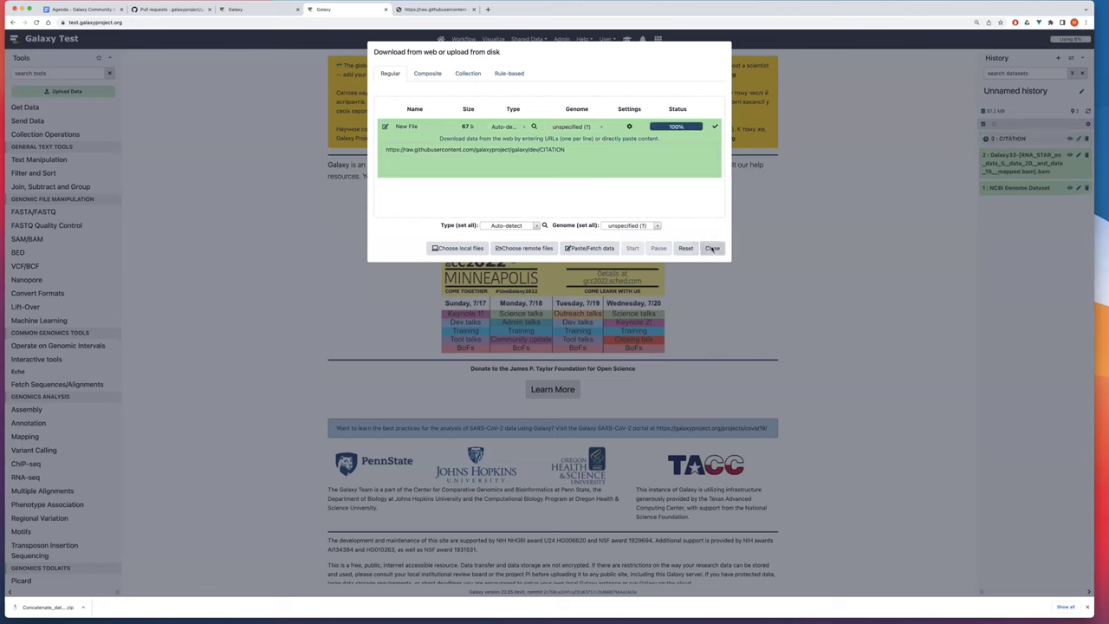
{"action": "left_click", "coordinate": [1003, 141]}
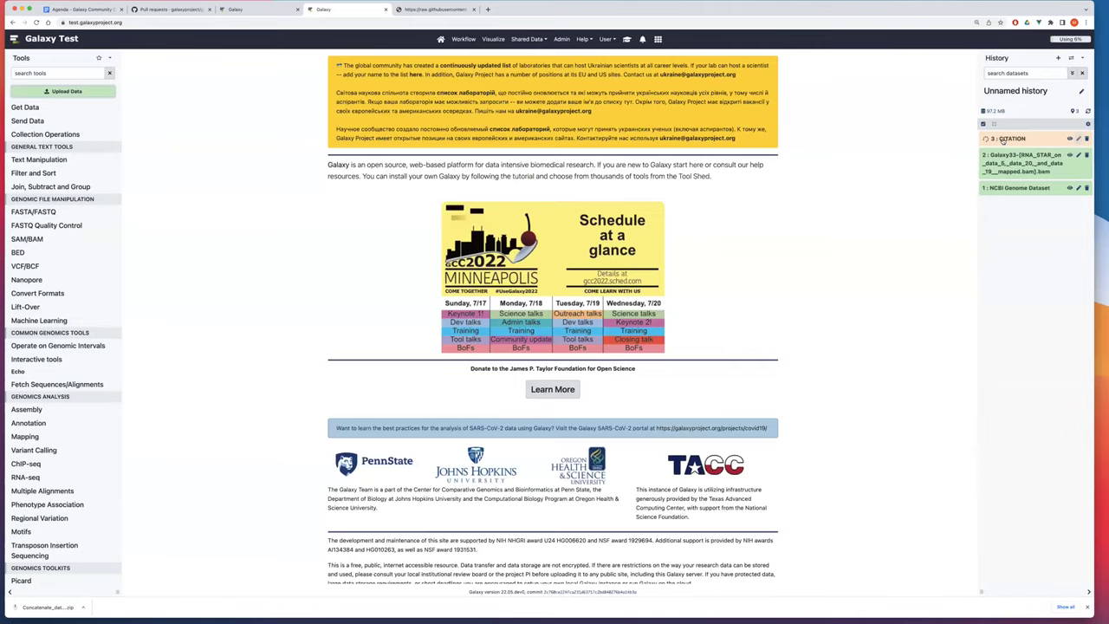
{"action": "left_click", "coordinate": [1058, 163]}
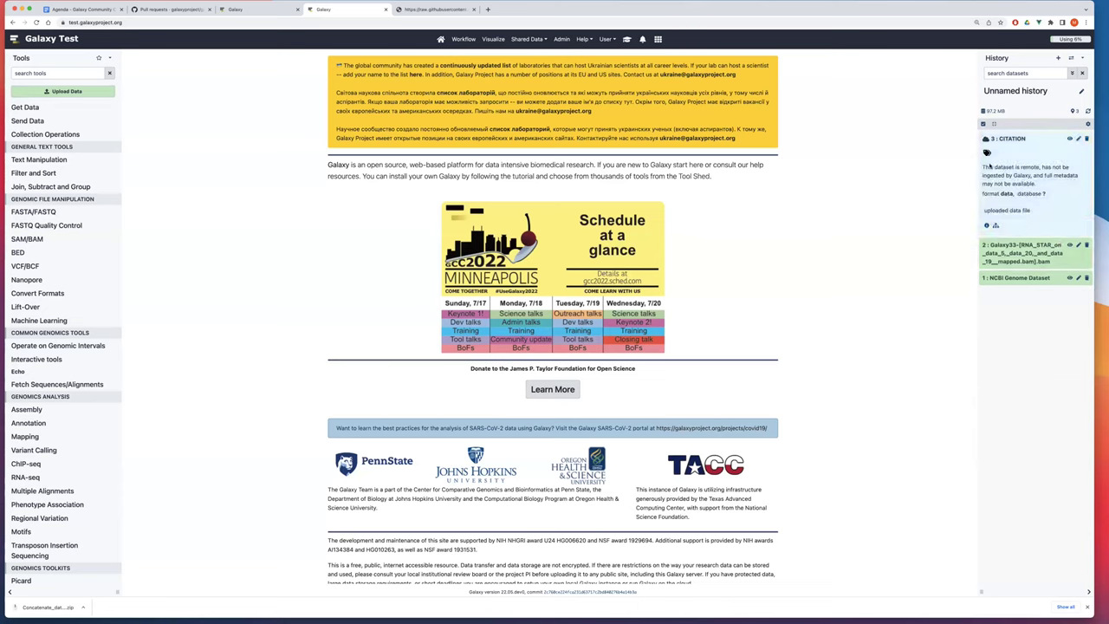
Upload the CITATION URL again as a regular dataset with its type set to txt, and close the upload dialog.
{"action": "left_click_drag", "start_coordinate": [1012, 170], "coordinate": [94, 106]}
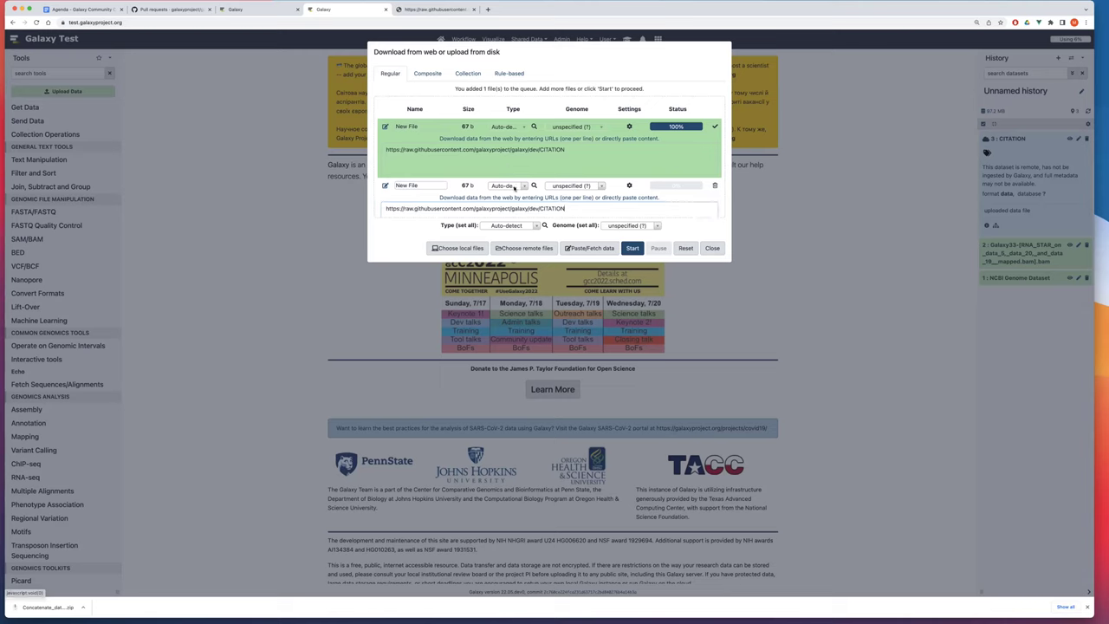
{"action": "left_click", "coordinate": [514, 189]}
{"action": "type", "text": "txt"}
{"action": "key", "text": "Return"}
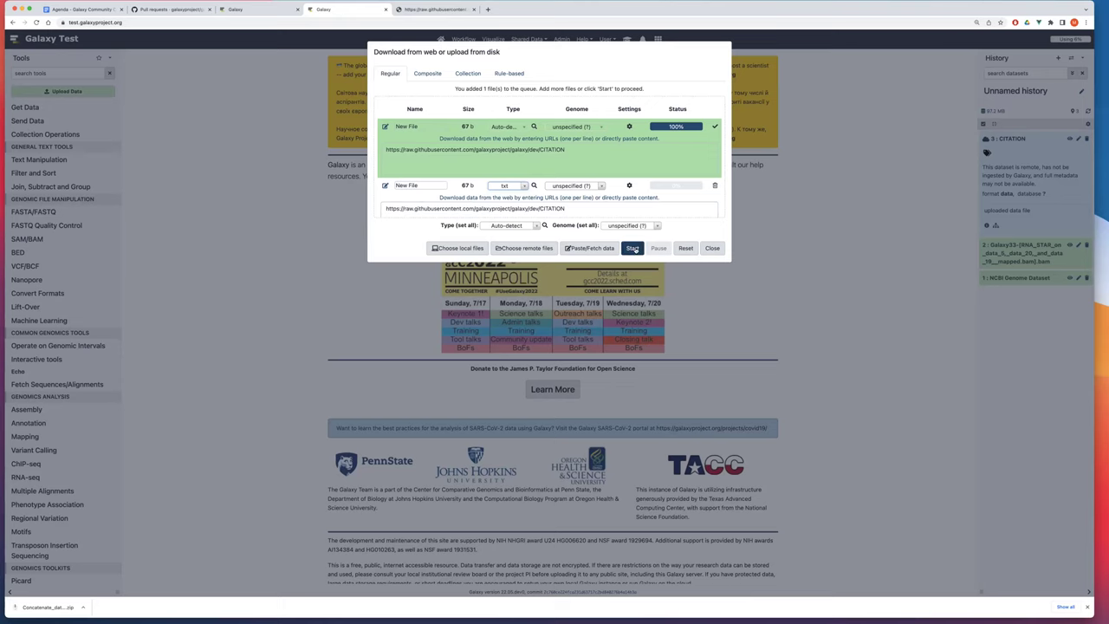
{"action": "left_click", "coordinate": [633, 249]}
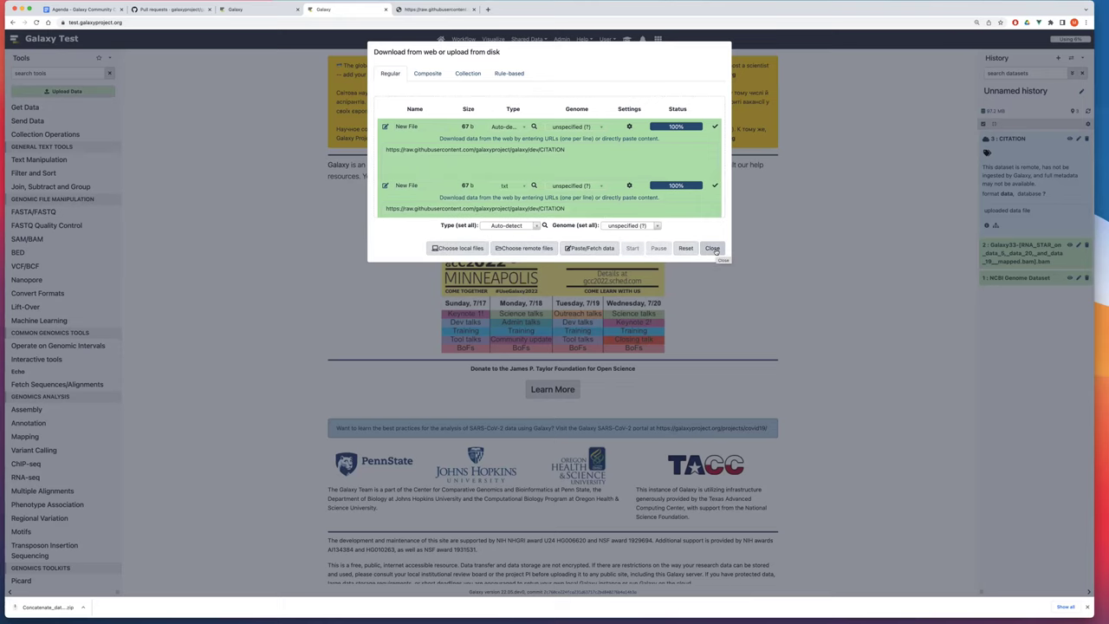
{"action": "left_click", "coordinate": [712, 248]}
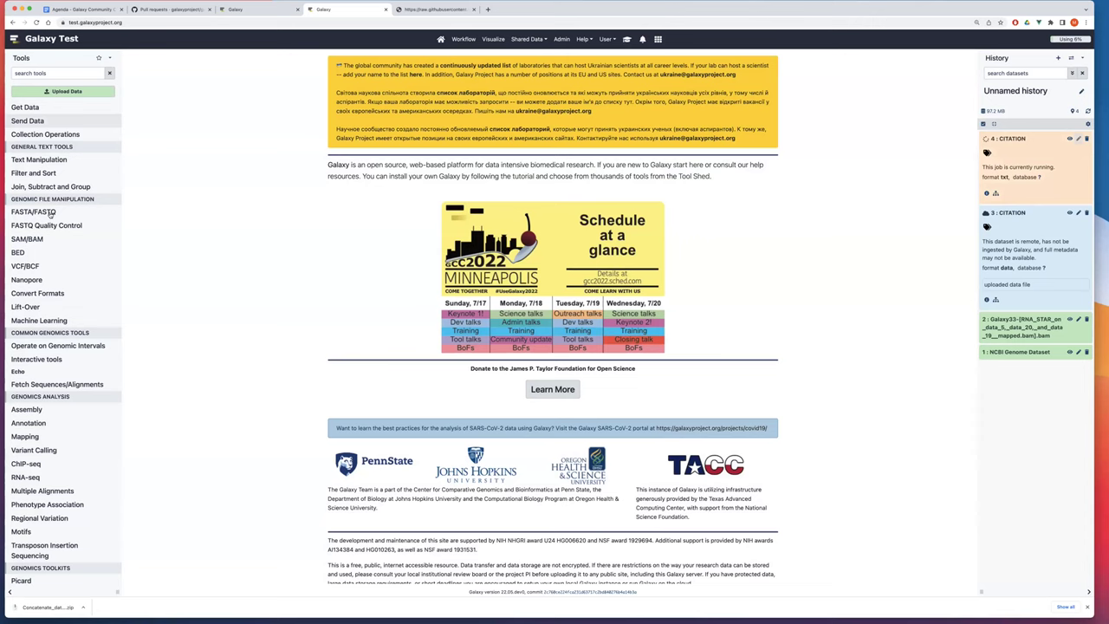
Search the tools for "concat" and open the Concatenate datasets tail-to-head tool.
{"action": "left_click", "coordinate": [57, 72]}
{"action": "type", "text": "concat"}
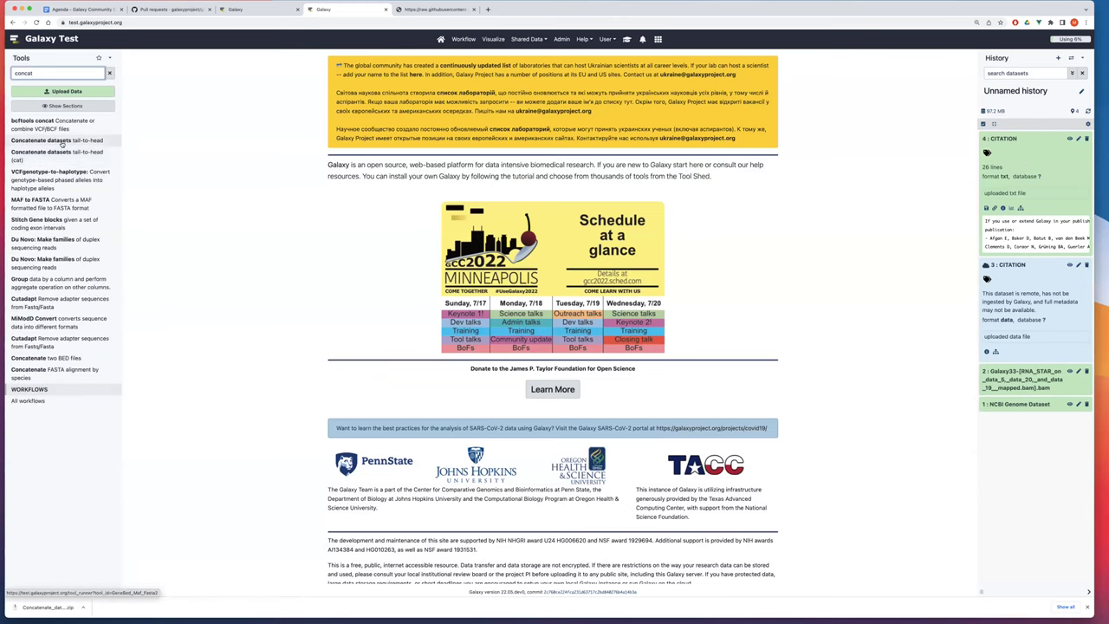
{"action": "left_click", "coordinate": [62, 142]}
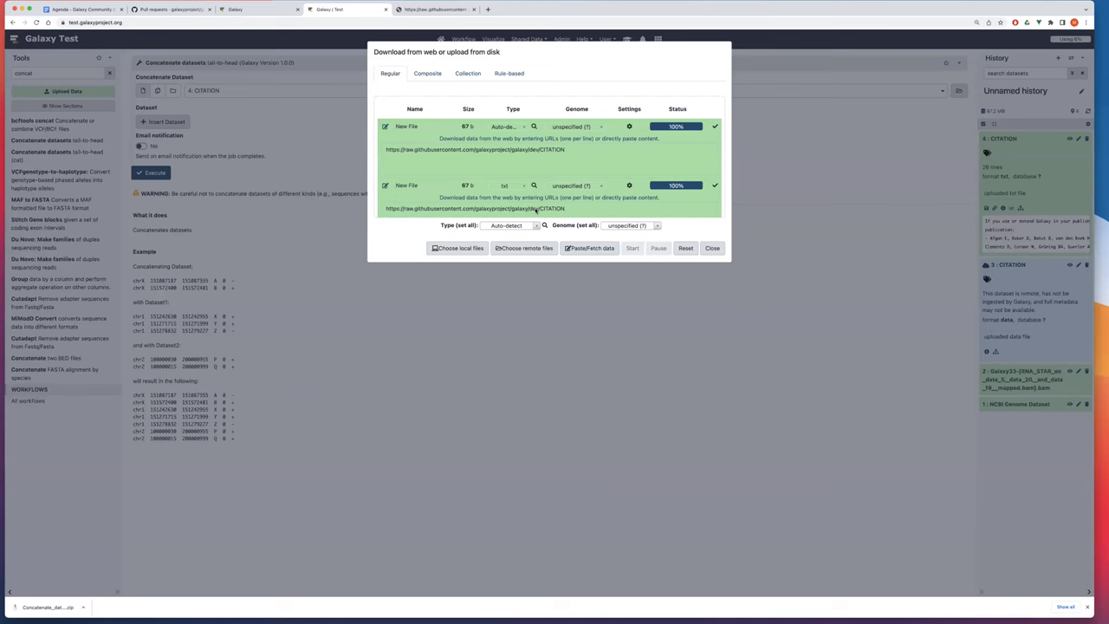
Upload the CITATION URL once more with Defer dataset resolution enabled and Use POSIX standard disabled, and close the upload dialog.
{"action": "triple_click", "coordinate": [536, 210]}
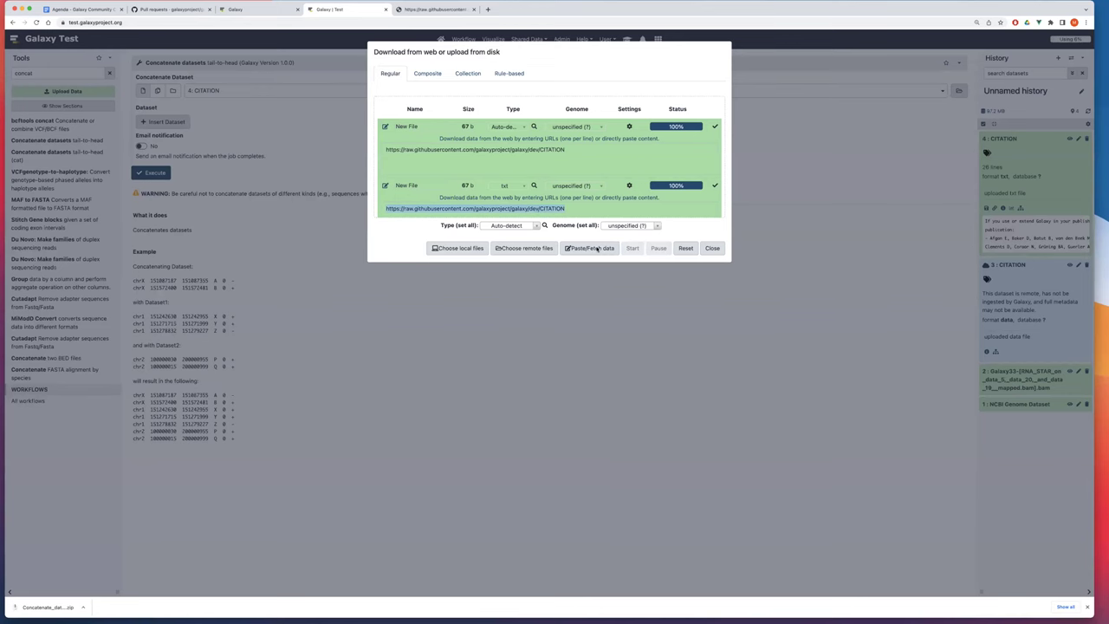
{"action": "left_click", "coordinate": [597, 249]}
{"action": "key", "text": "super+v"}
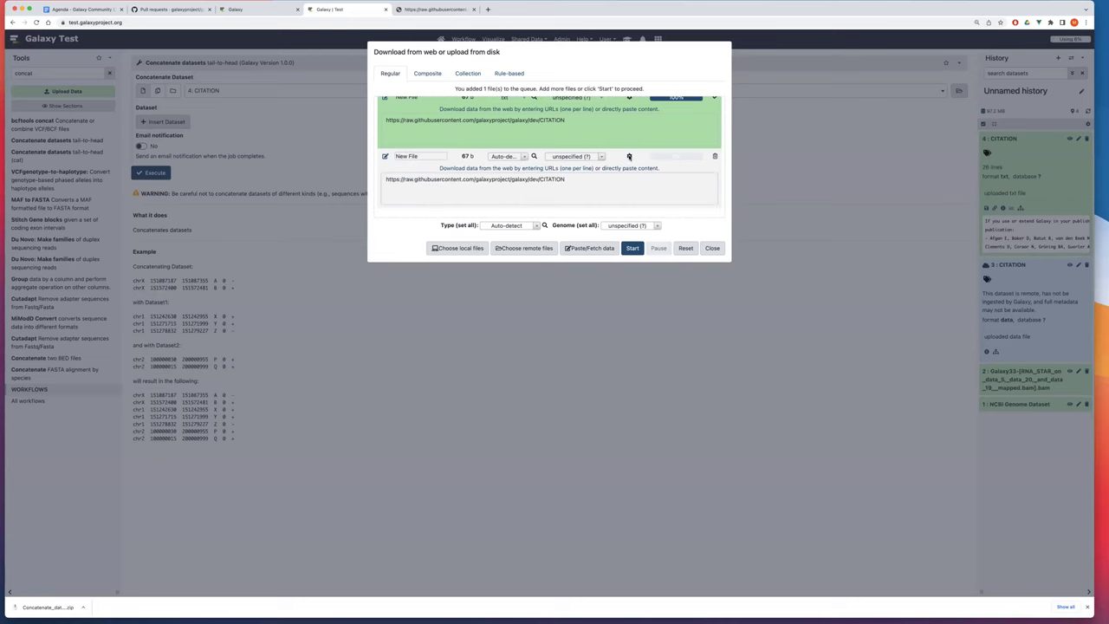
{"action": "left_click", "coordinate": [629, 156]}
{"action": "left_click", "coordinate": [597, 145]}
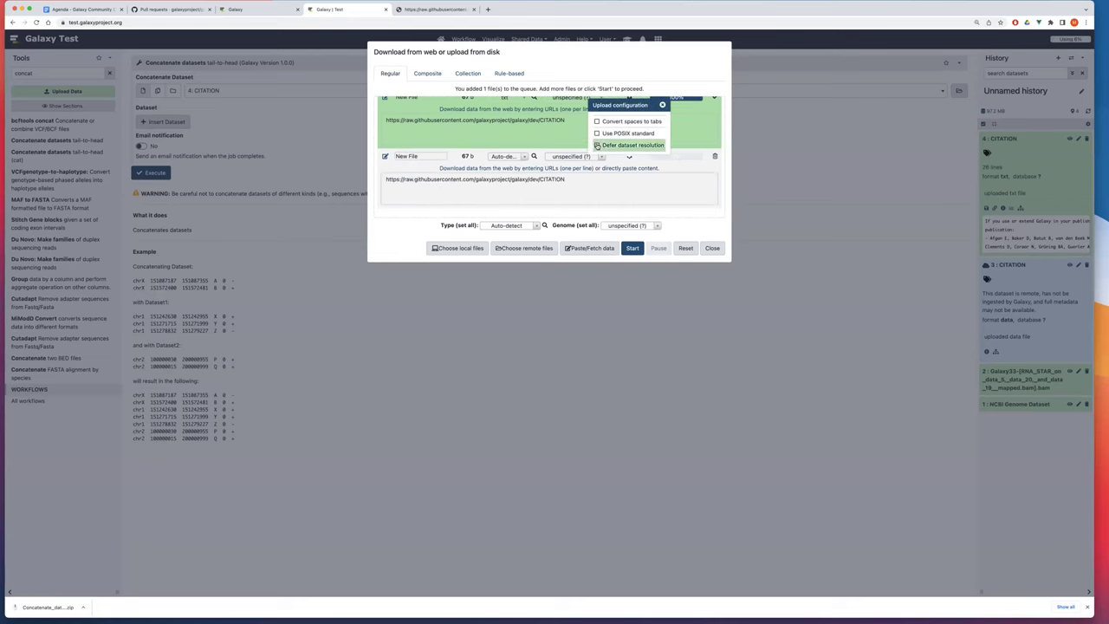
{"action": "left_click", "coordinate": [634, 250]}
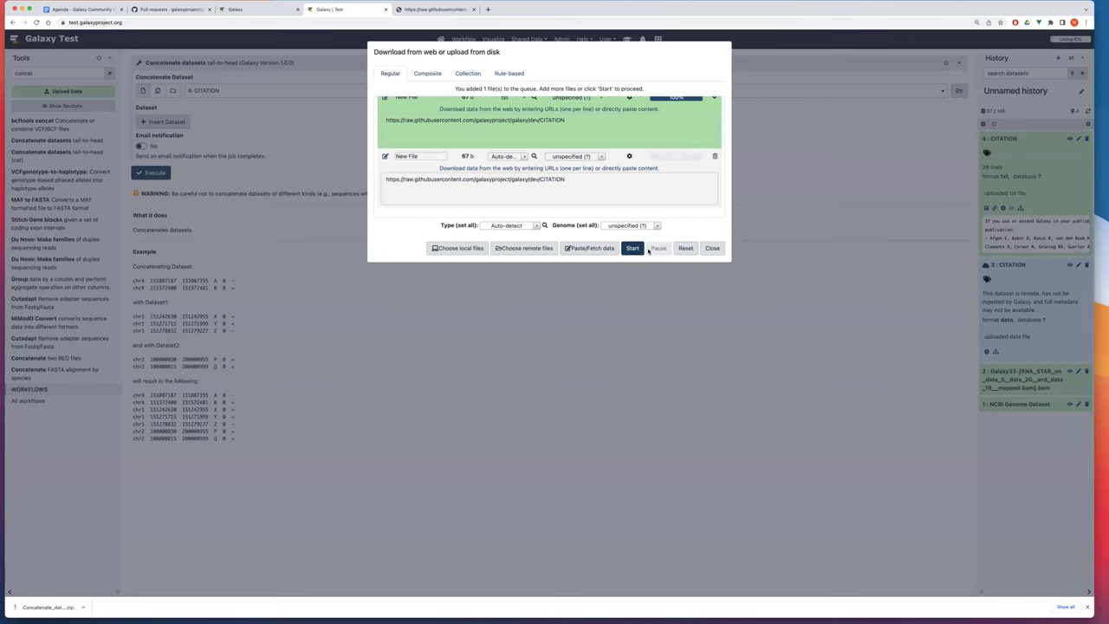
{"action": "left_click", "coordinate": [712, 249]}
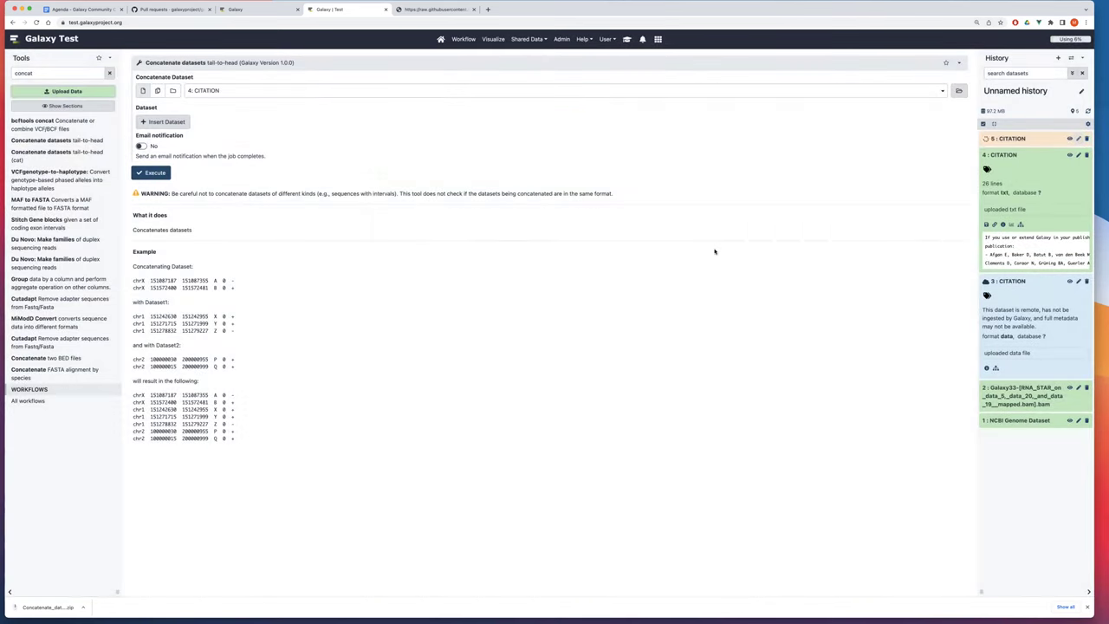
Expand deferred dataset 5, set it as the input of Concatenate datasets, and execute the tool.
{"action": "left_click", "coordinate": [1014, 139]}
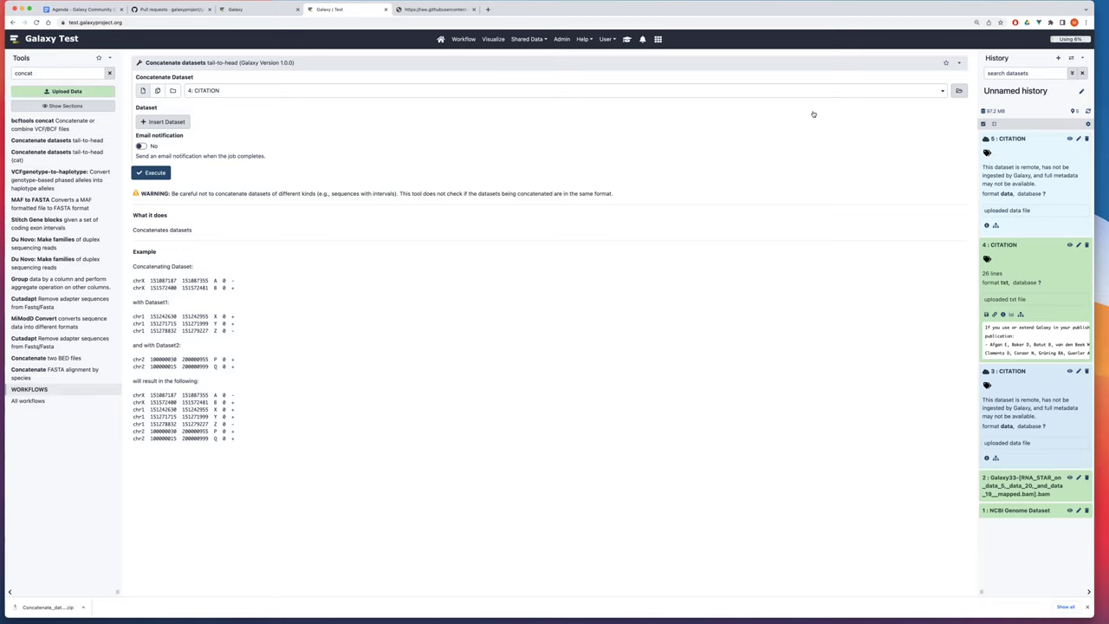
{"action": "left_click_drag", "start_coordinate": [781, 99], "coordinate": [780, 95]}
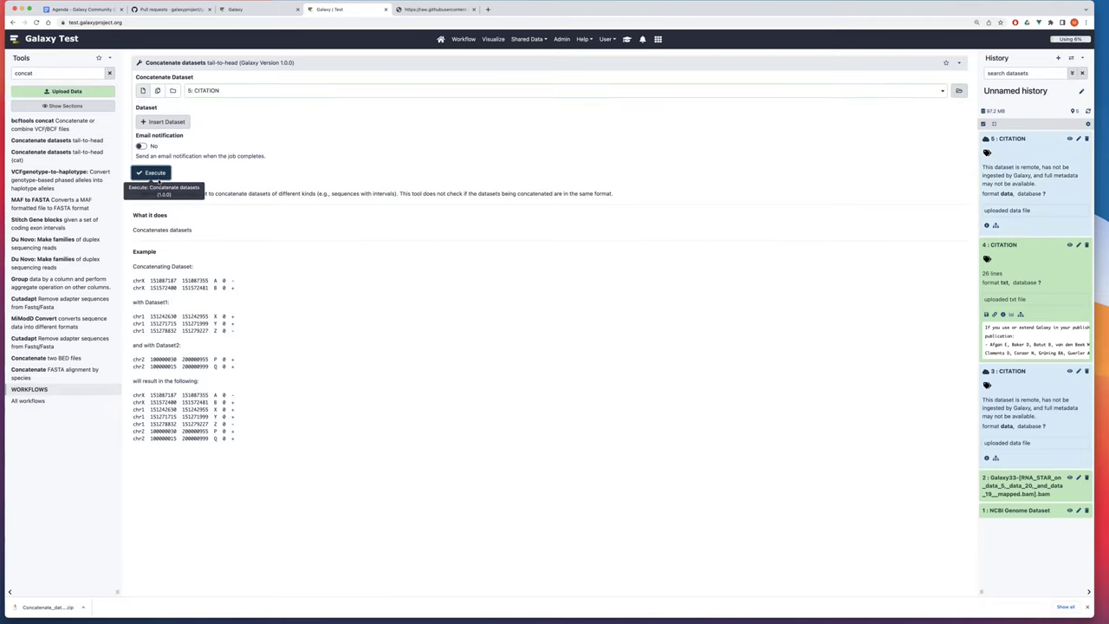
{"action": "left_click", "coordinate": [154, 174]}
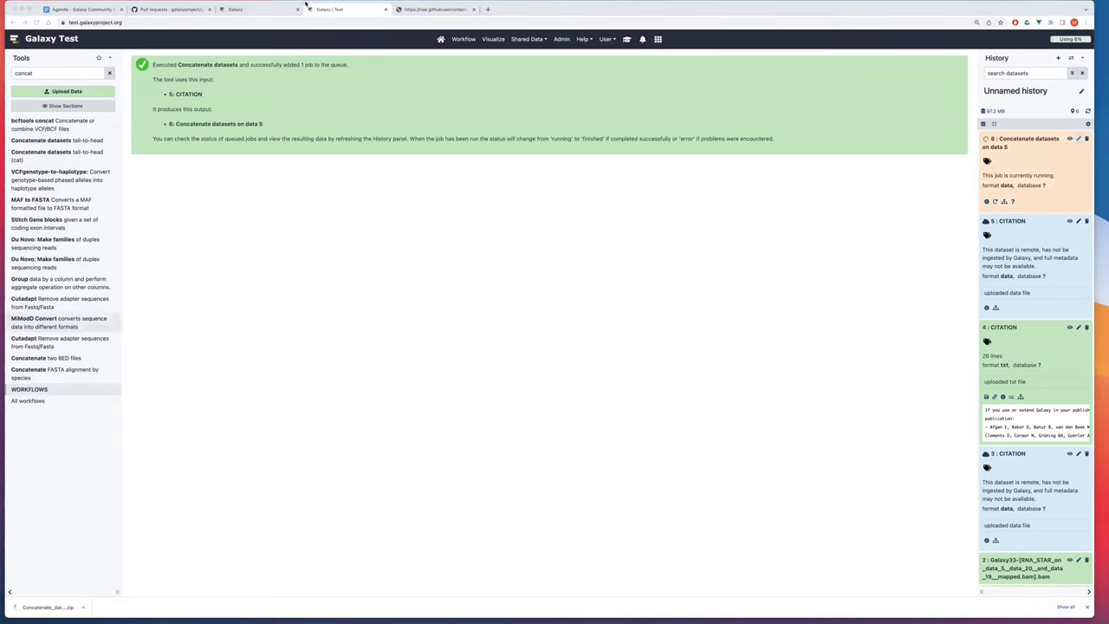
Check the usegalaxy.org page, open the Galaxy Community Hub from it, and return to Galaxy Test.
{"action": "left_click", "coordinate": [262, 9]}
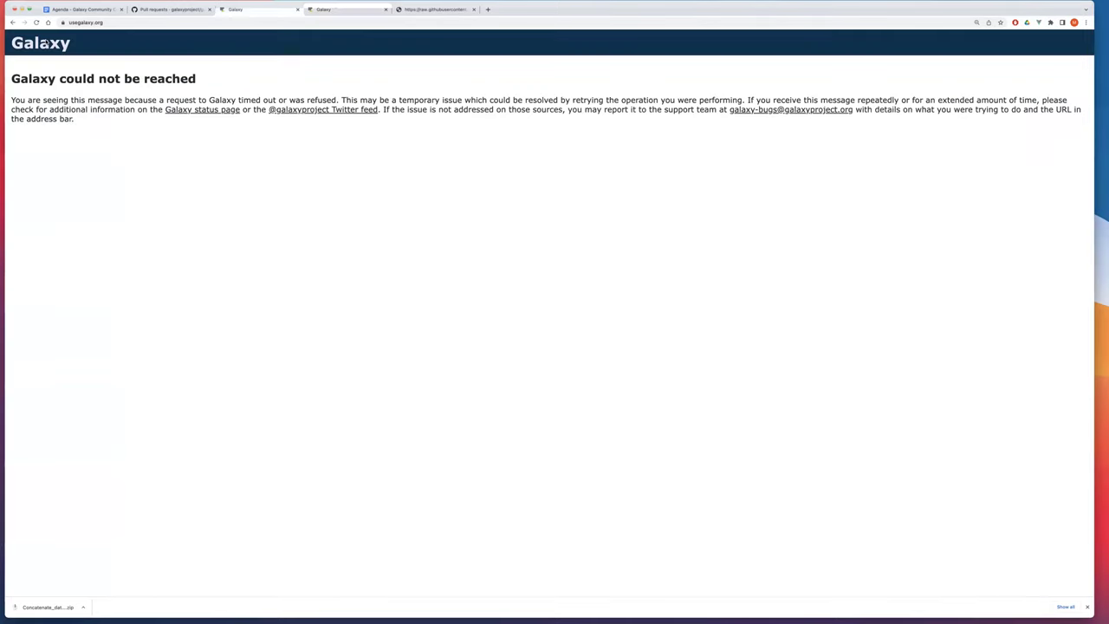
{"action": "left_click", "coordinate": [44, 41]}
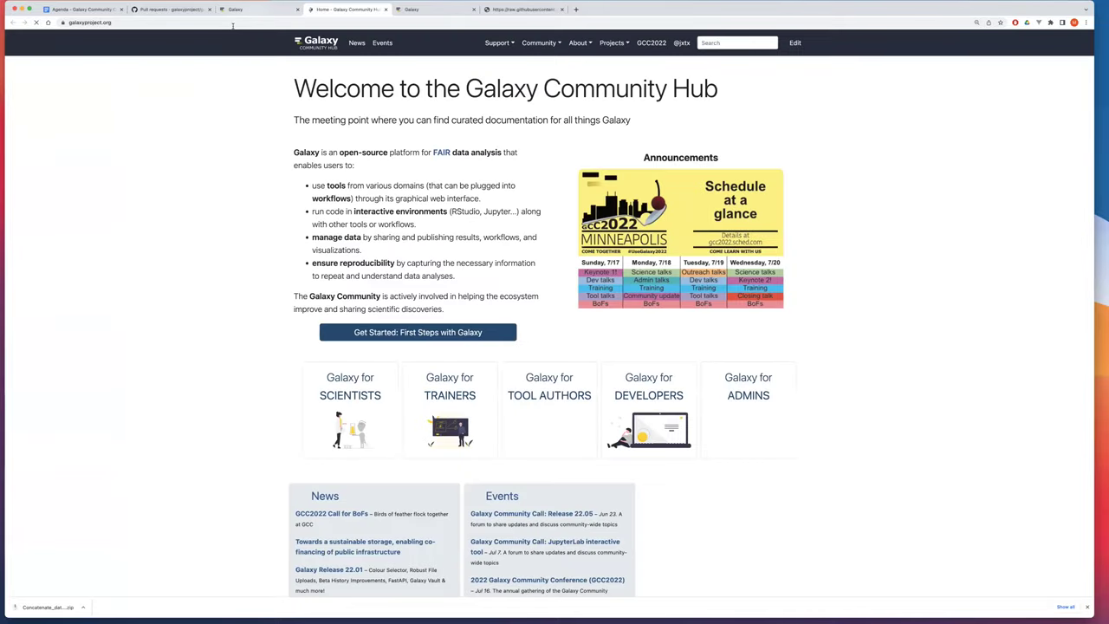
{"action": "left_click", "coordinate": [233, 10]}
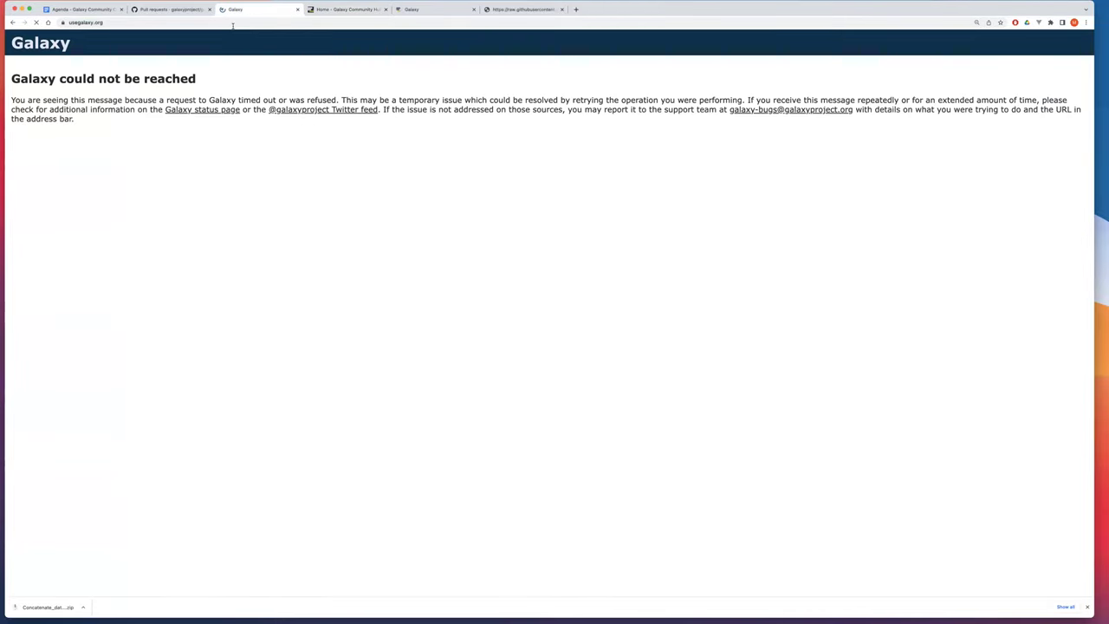
{"action": "left_click", "coordinate": [433, 10]}
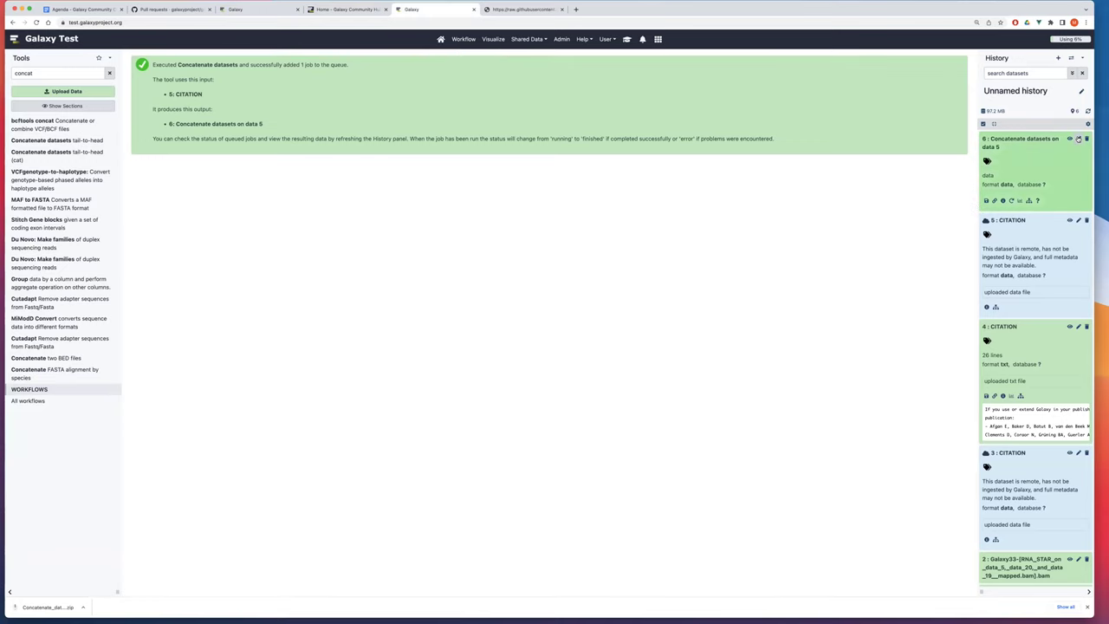
Change the datatype of dataset 6, the Concatenate datasets output, to txt and save it.
{"action": "left_click", "coordinate": [1079, 140]}
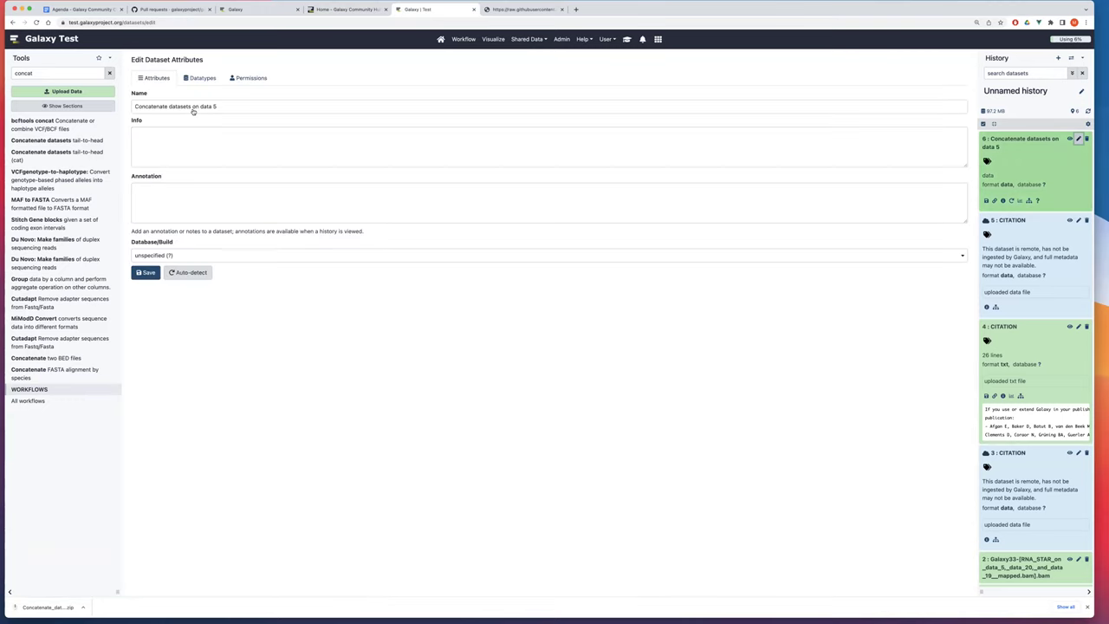
{"action": "left_click", "coordinate": [200, 78]}
{"action": "left_click", "coordinate": [190, 106]}
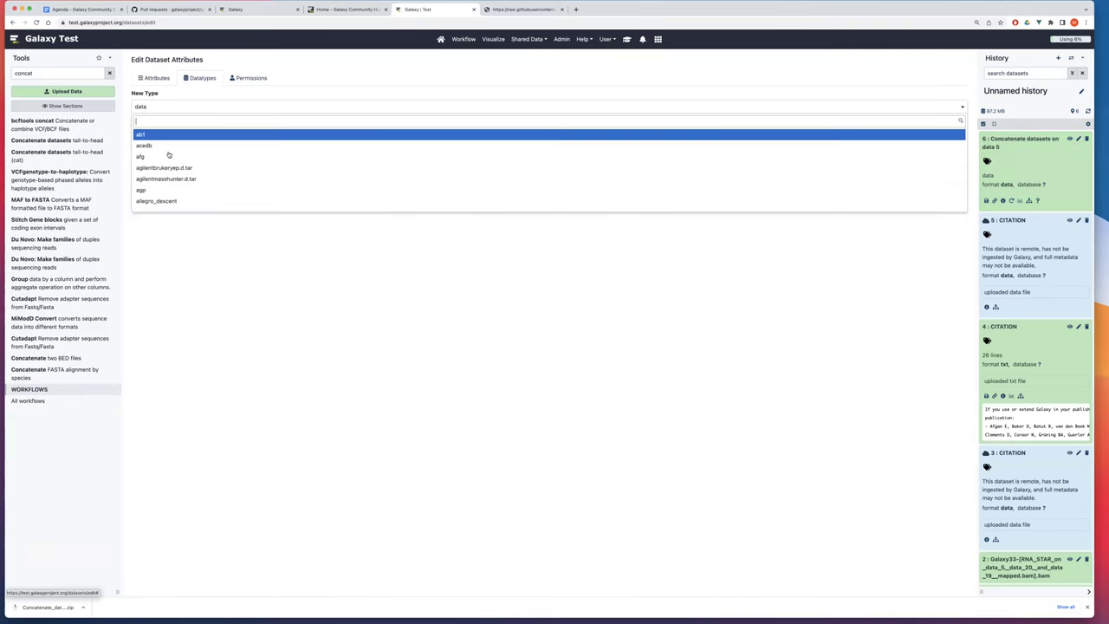
{"action": "type", "text": "txt"}
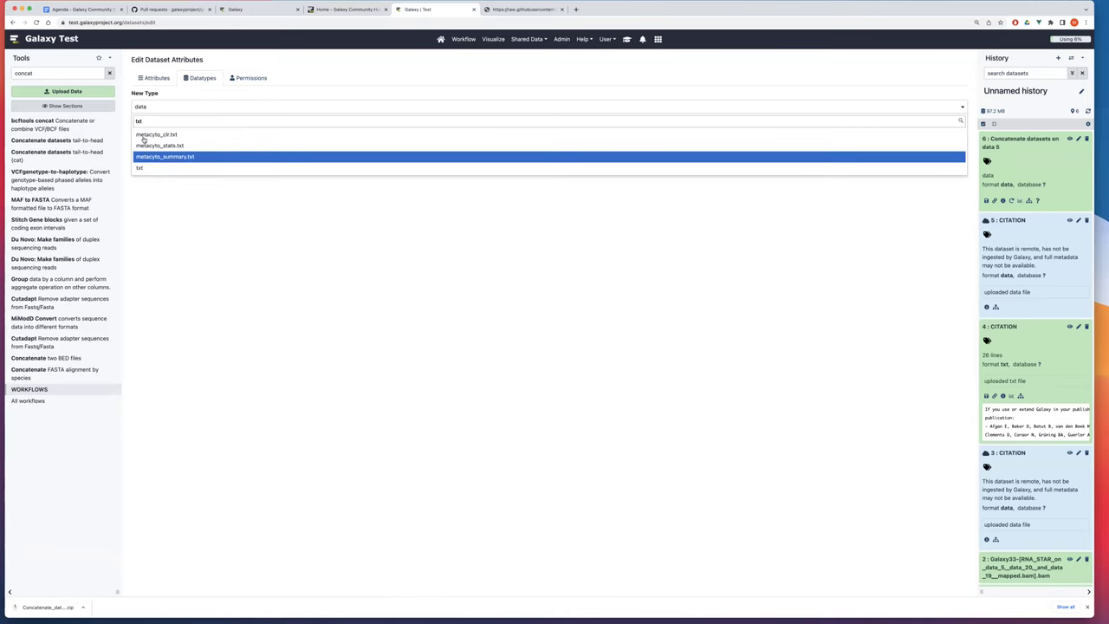
{"action": "left_click", "coordinate": [139, 168]}
{"action": "left_click", "coordinate": [144, 133]}
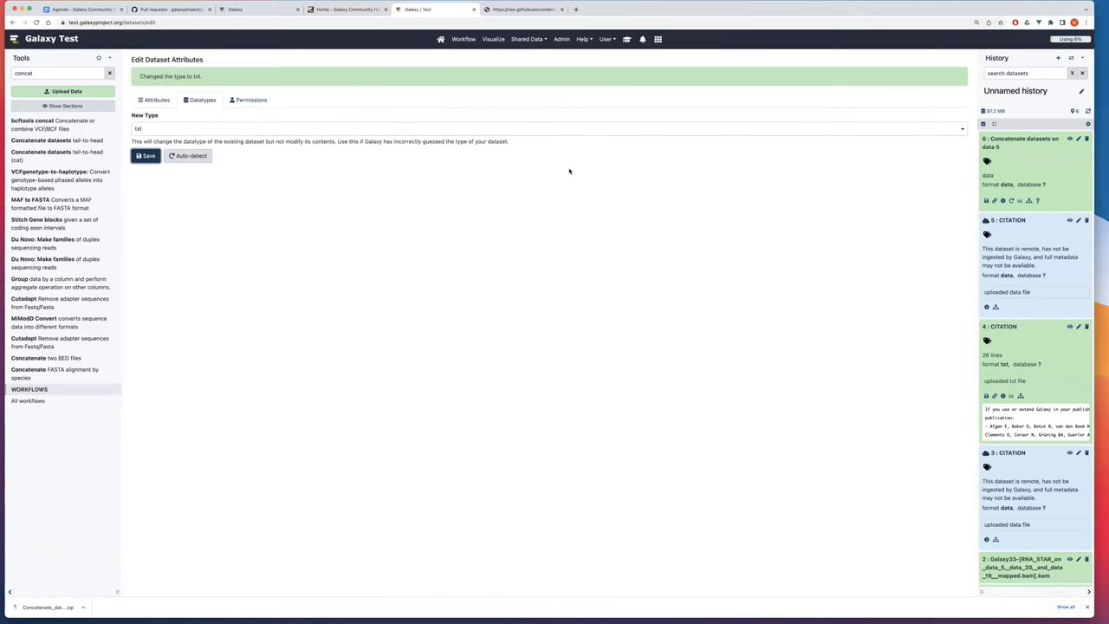
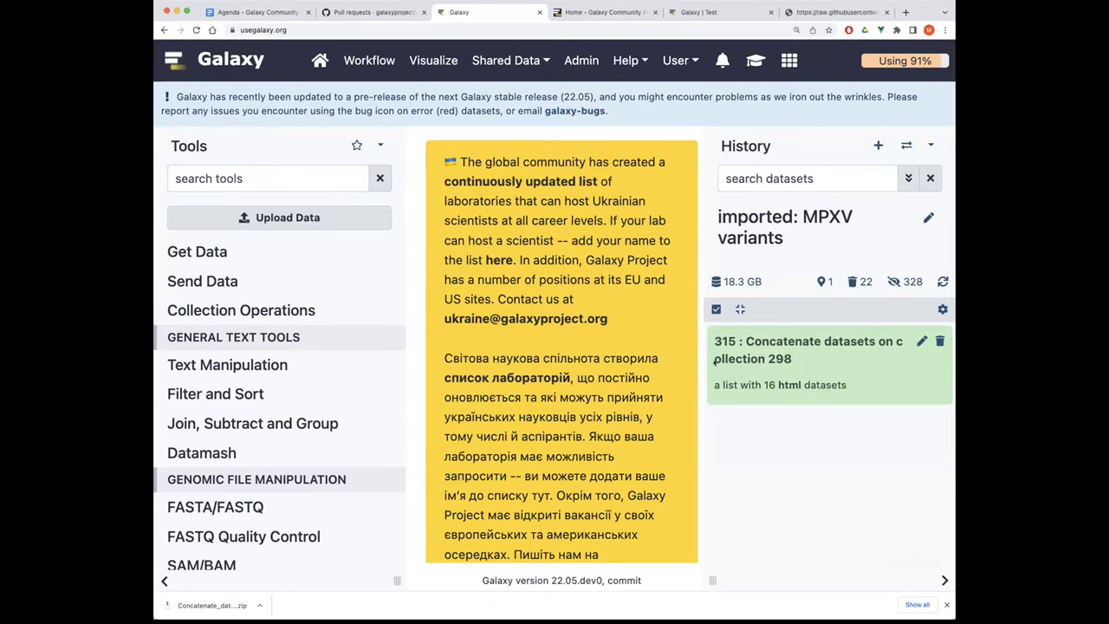
Copy the raw CITATION URL from the last upload entry in Galaxy Test.
{"action": "left_click", "coordinate": [697, 13]}
{"action": "left_click", "coordinate": [227, 123]}
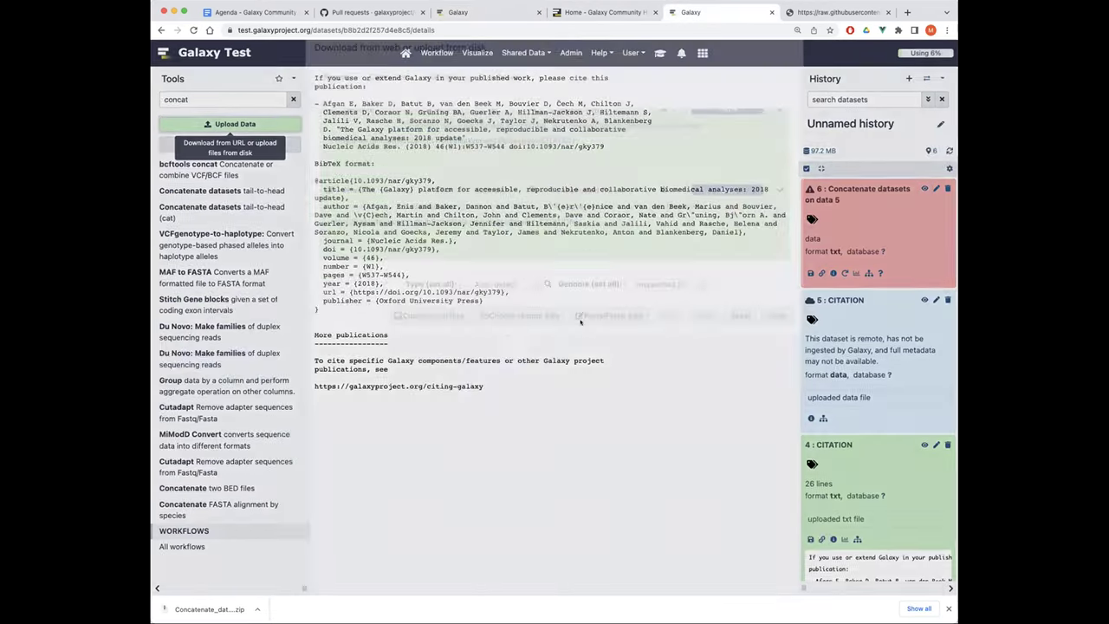
{"action": "triple_click", "coordinate": [531, 245]}
{"action": "key", "text": "ctrl+c"}
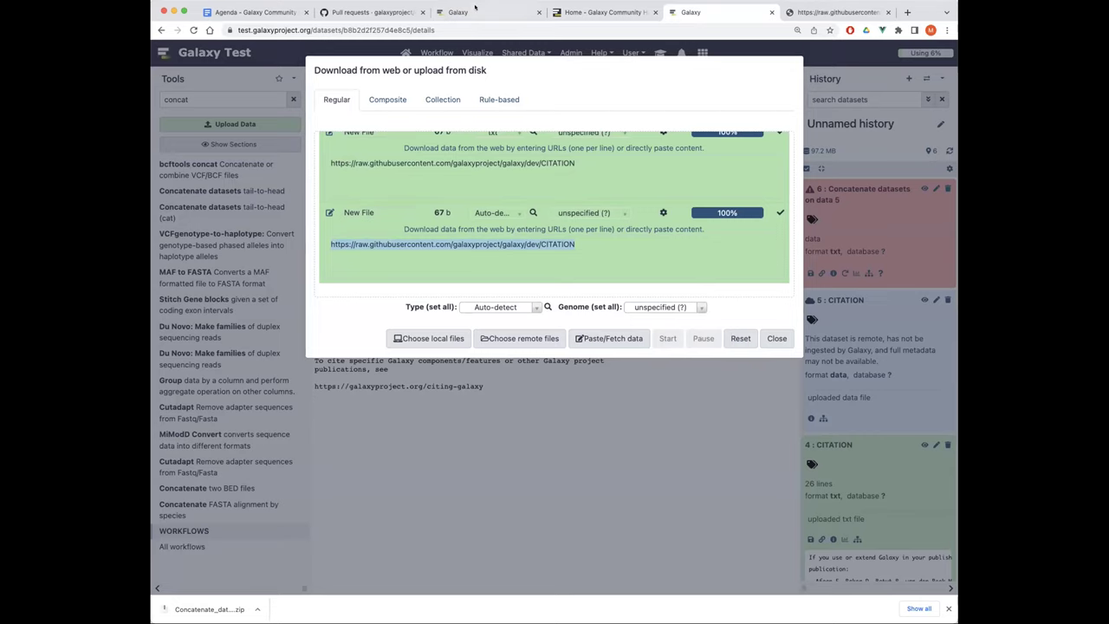
Switch to usegalaxy.org and paste the CITATION URL into a new upload entry.
{"action": "left_click", "coordinate": [475, 11]}
{"action": "left_click", "coordinate": [273, 218]}
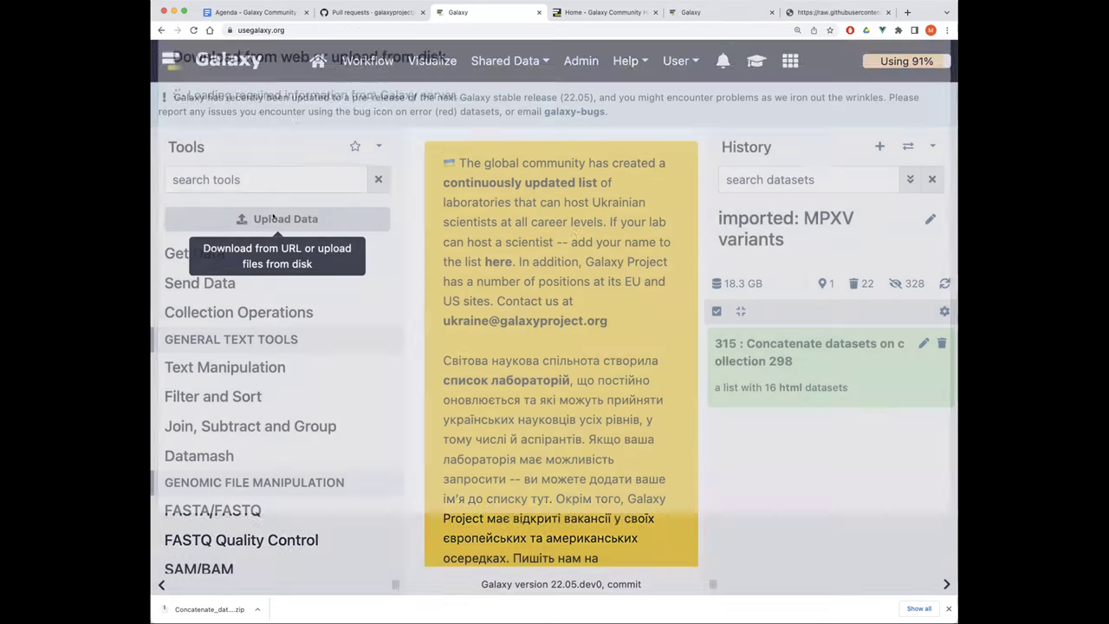
{"action": "left_click", "coordinate": [641, 514]}
{"action": "left_click", "coordinate": [462, 311]}
{"action": "key", "text": "ctrl+v"}
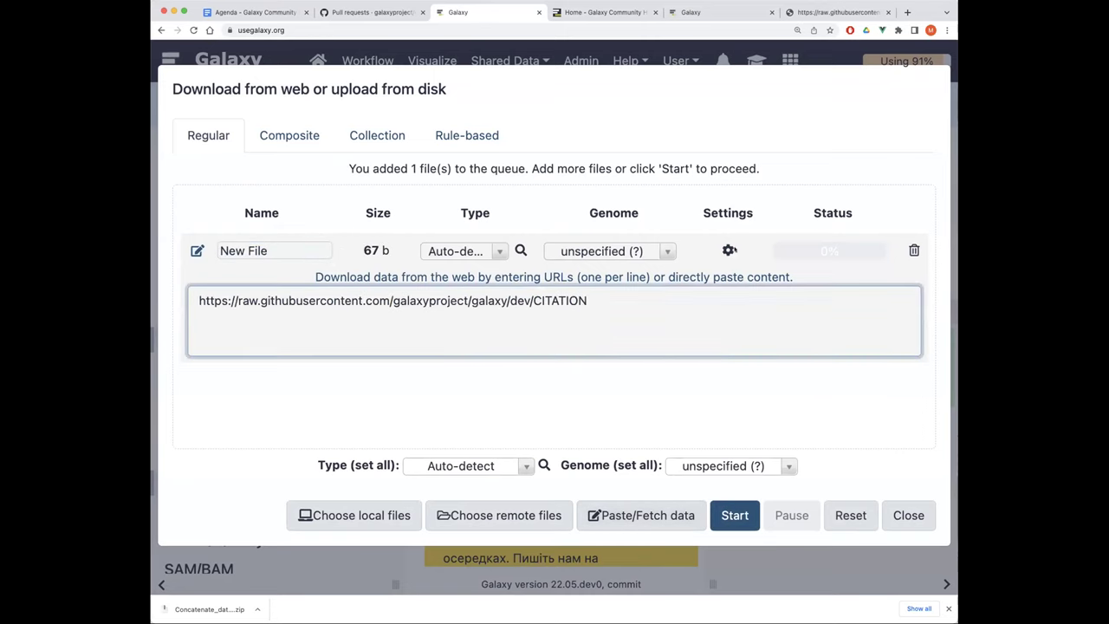
Enable deferred dataset resolution for the pasted CITATION URL entry.
{"action": "left_click", "coordinate": [730, 250]}
{"action": "left_click", "coordinate": [704, 366]}
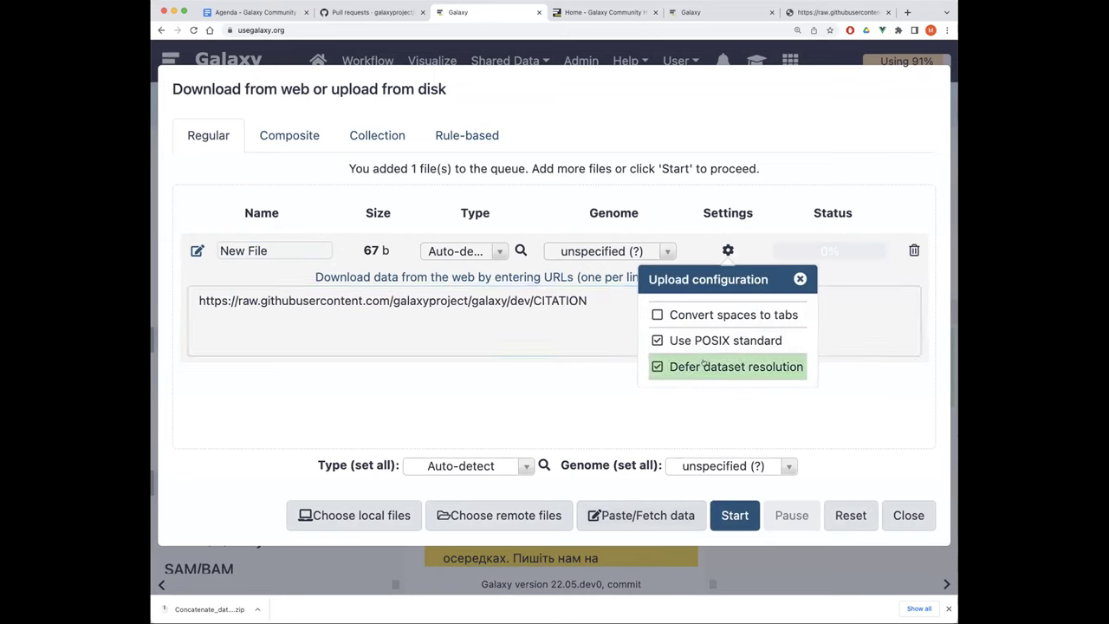
{"action": "left_click", "coordinate": [797, 407]}
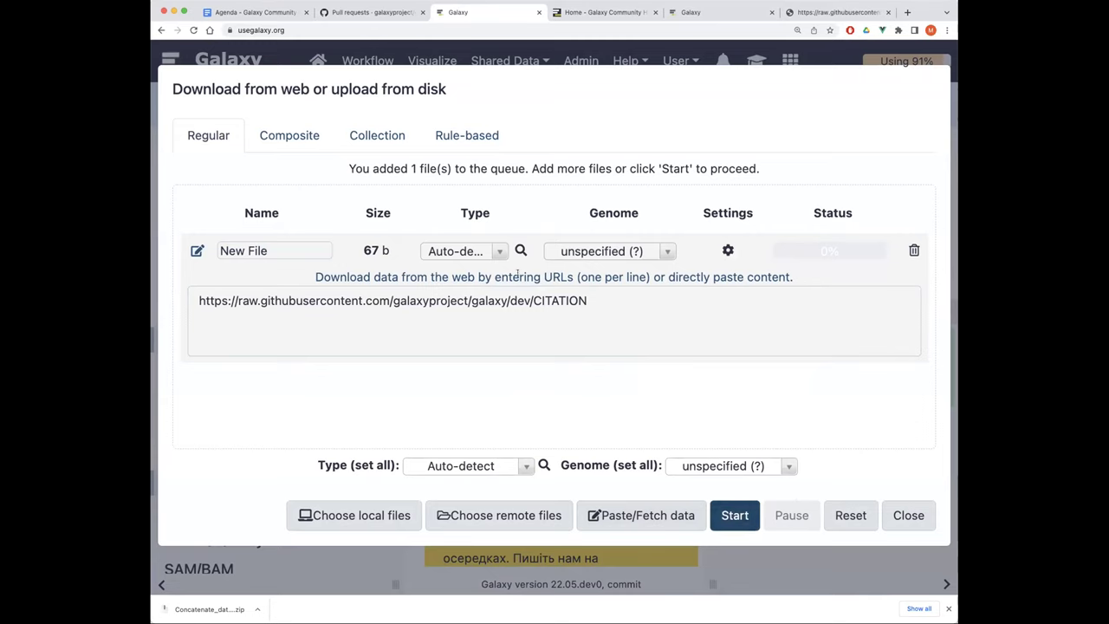
Set the CITATION entry's type to txt, start its upload and close the upload dialog.
{"action": "left_click", "coordinate": [459, 251]}
{"action": "type", "text": "txt"}
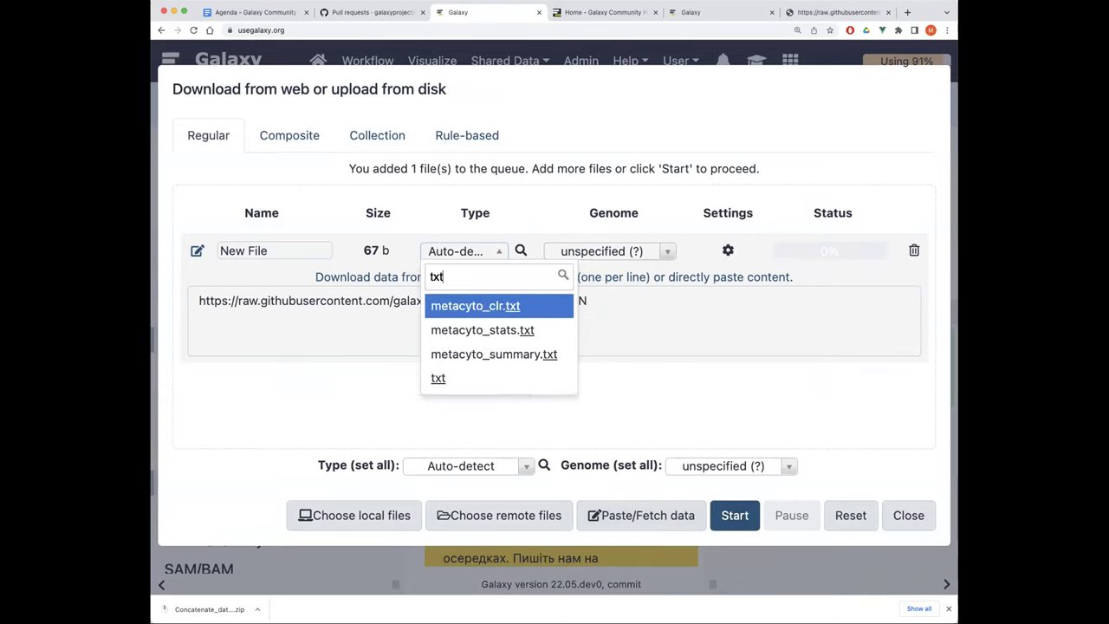
{"action": "left_click", "coordinate": [444, 379]}
{"action": "left_click", "coordinate": [735, 514]}
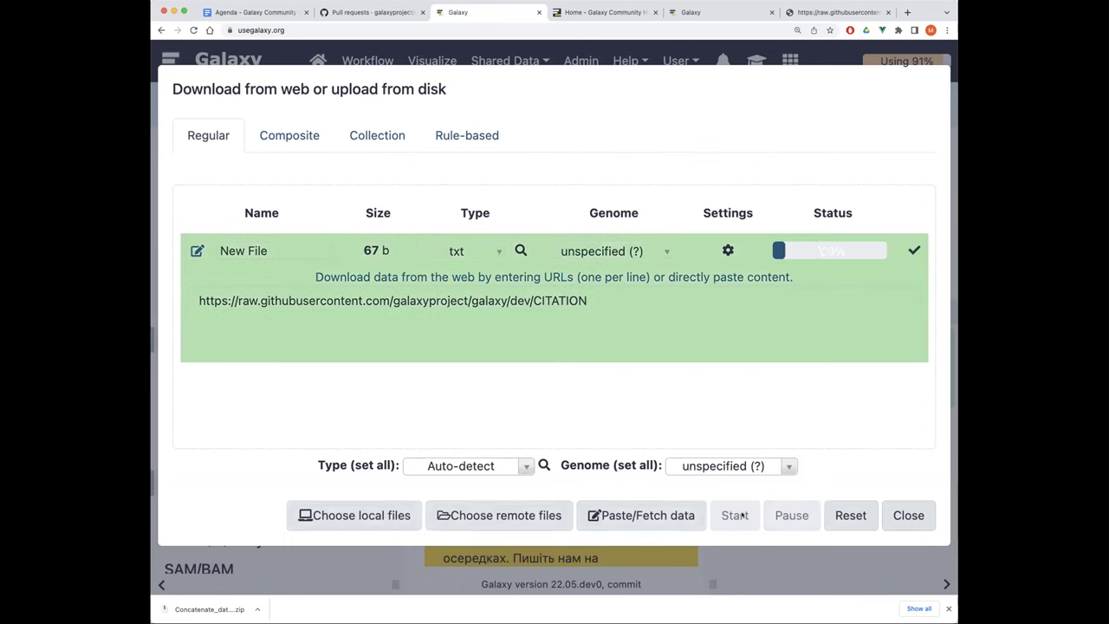
{"action": "left_click", "coordinate": [910, 516]}
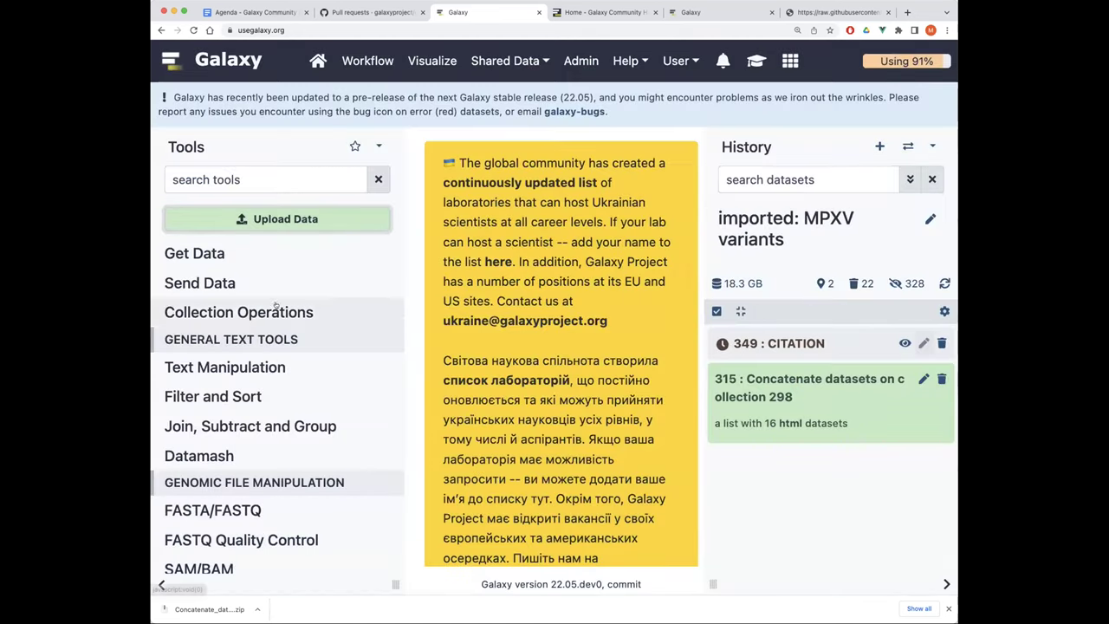
Run the Text Manipulation tool Select last on the CITATION dataset, keeping the last 5 lines.
{"action": "left_click", "coordinate": [261, 375]}
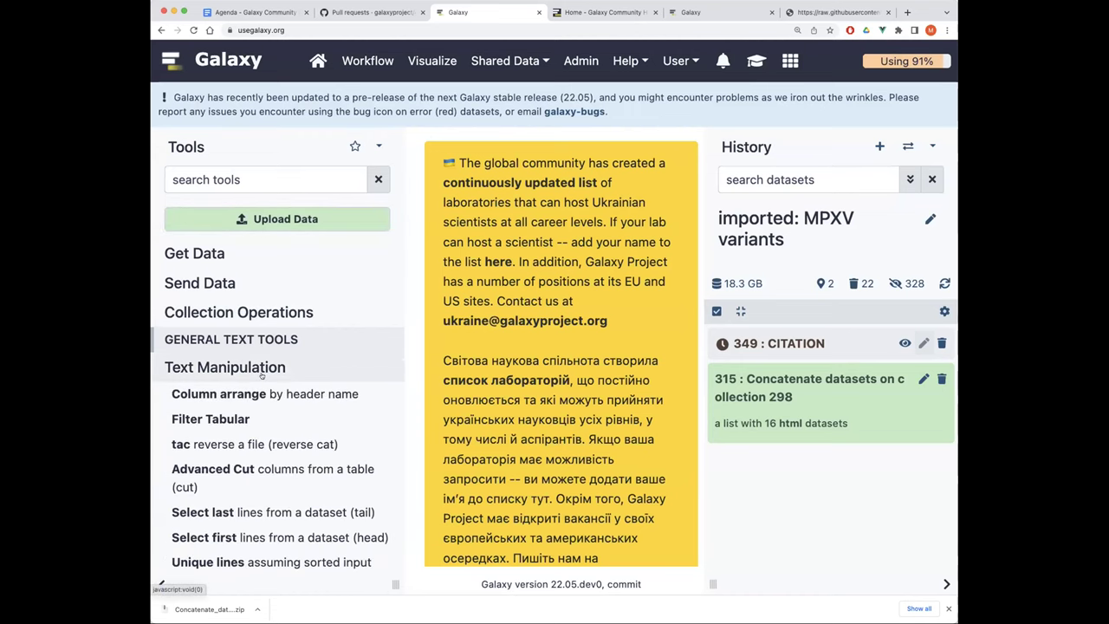
{"action": "scroll", "coordinate": [261, 376], "scroll_direction": "down", "scroll_amount": 2}
{"action": "scroll", "coordinate": [261, 375], "scroll_direction": "down", "scroll_amount": 4}
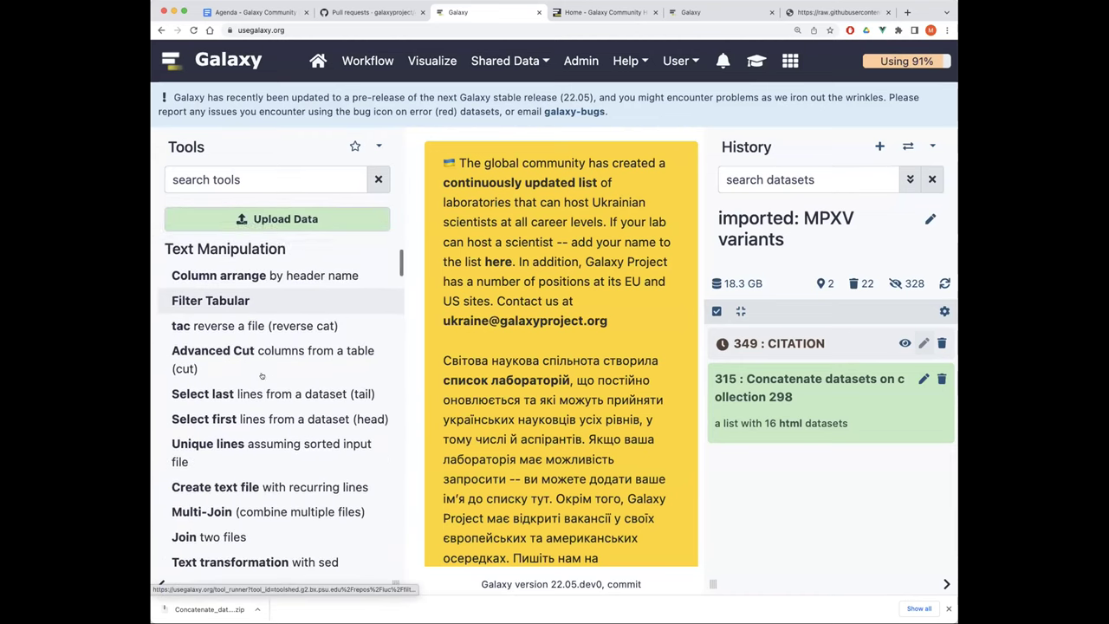
{"action": "left_click", "coordinate": [261, 376]}
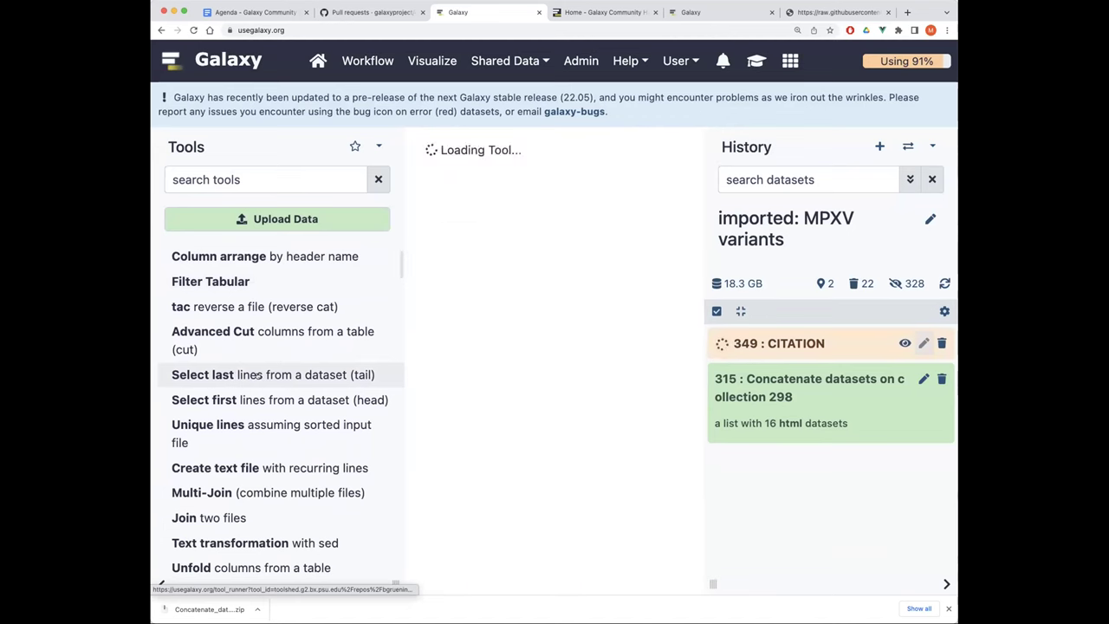
{"action": "left_click", "coordinate": [485, 432]}
{"action": "key", "text": "BackSpace"}
{"action": "key", "text": "BackSpace"}
{"action": "type", "text": "5"}
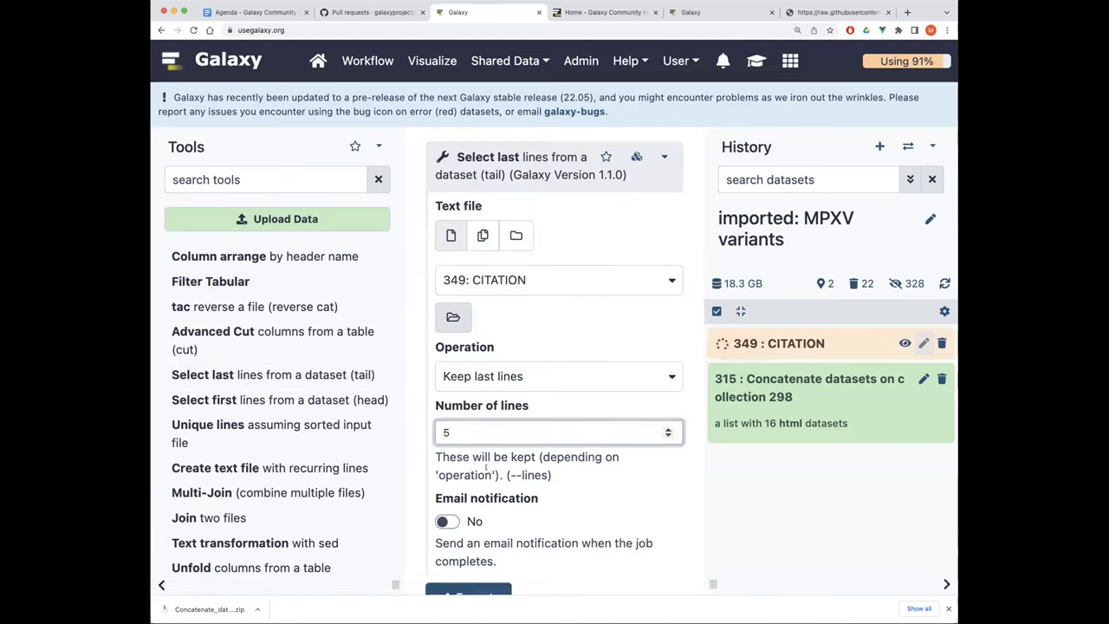
{"action": "scroll", "coordinate": [450, 589], "scroll_direction": "down", "scroll_amount": 1}
{"action": "left_click", "coordinate": [454, 563]}
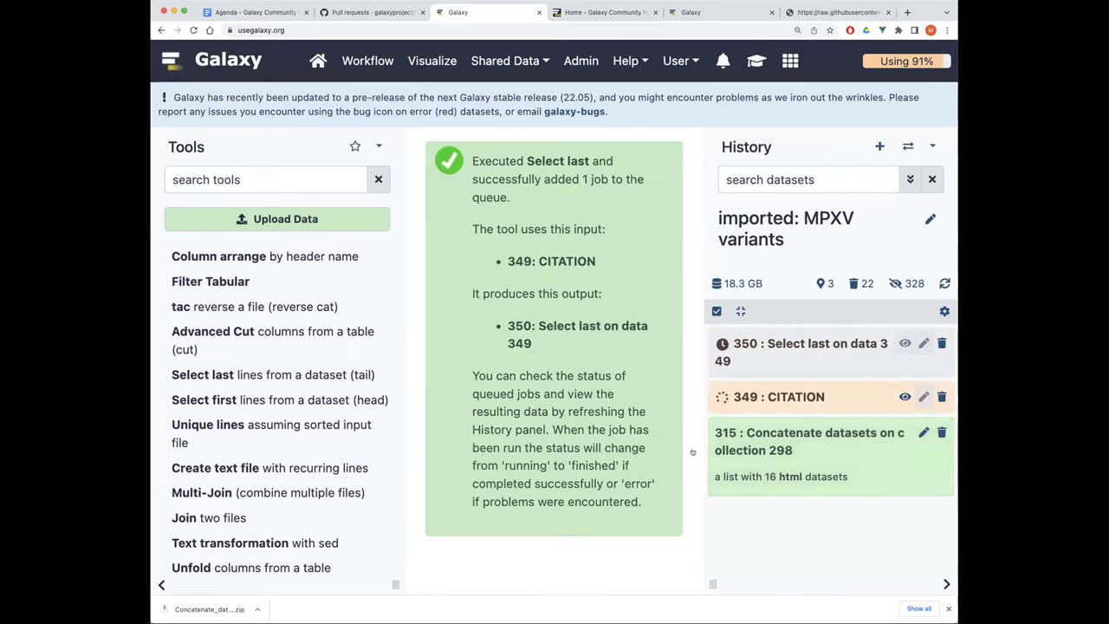
Inspect the CITATION dataset's details and its Dataset Storage section, widening the browser window for reading.
{"action": "left_click", "coordinate": [778, 396]}
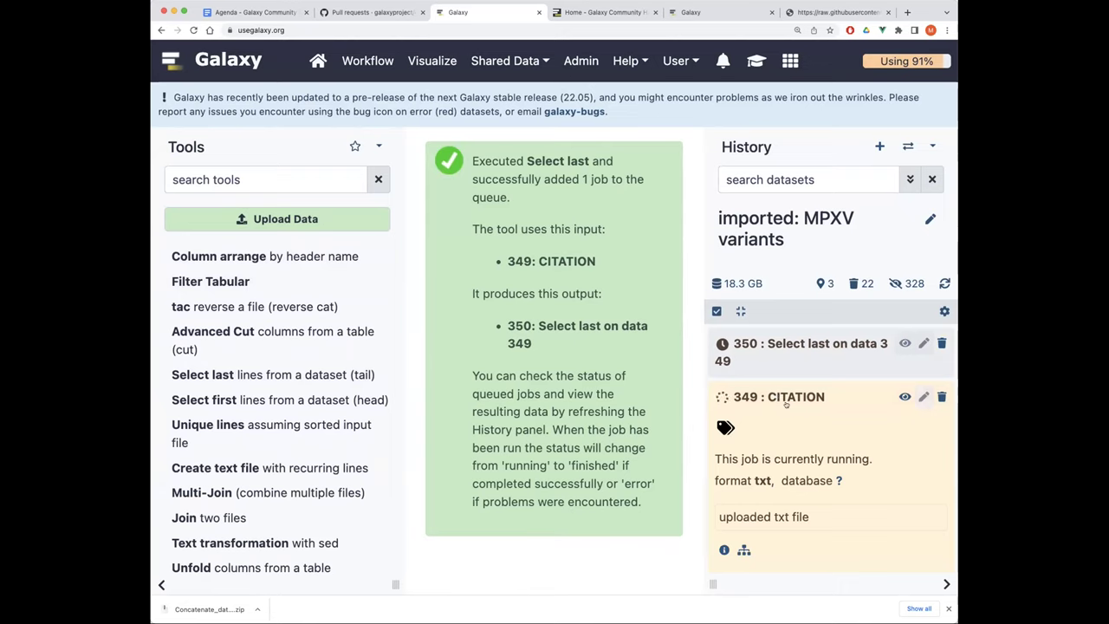
{"action": "scroll", "coordinate": [793, 468], "scroll_direction": "down", "scroll_amount": 1}
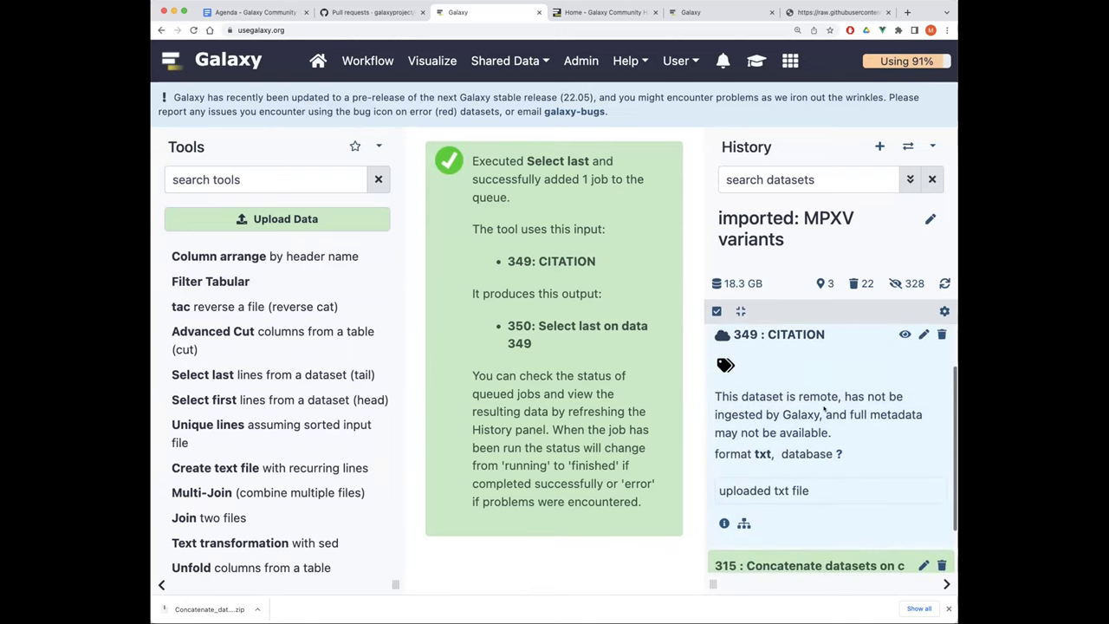
{"action": "left_click", "coordinate": [725, 523]}
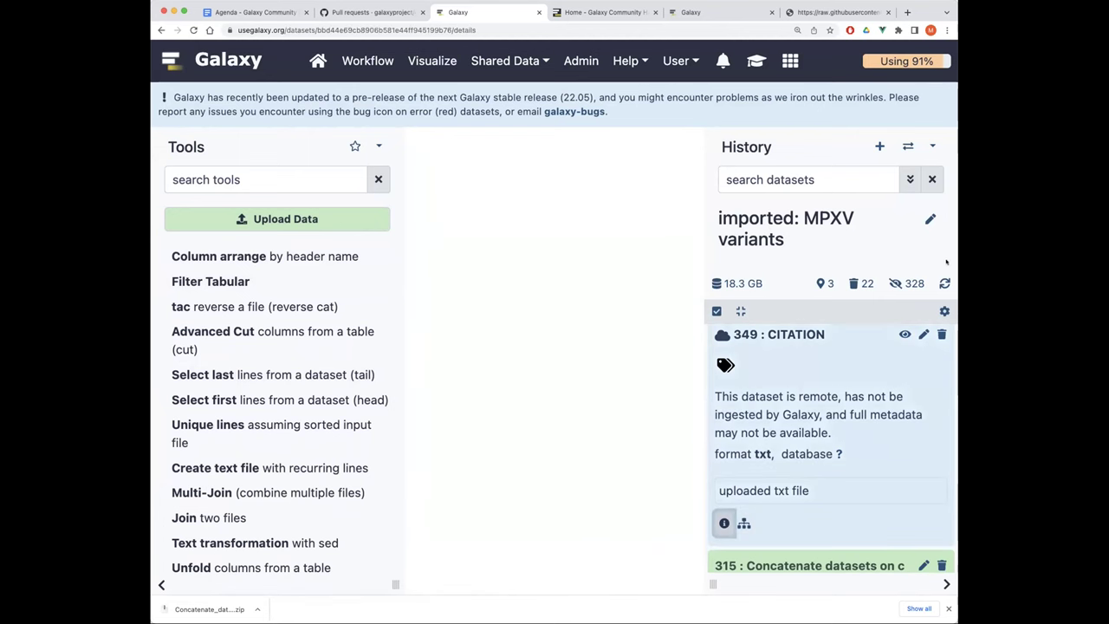
{"action": "left_click_drag", "start_coordinate": [955, 256], "coordinate": [1047, 256]}
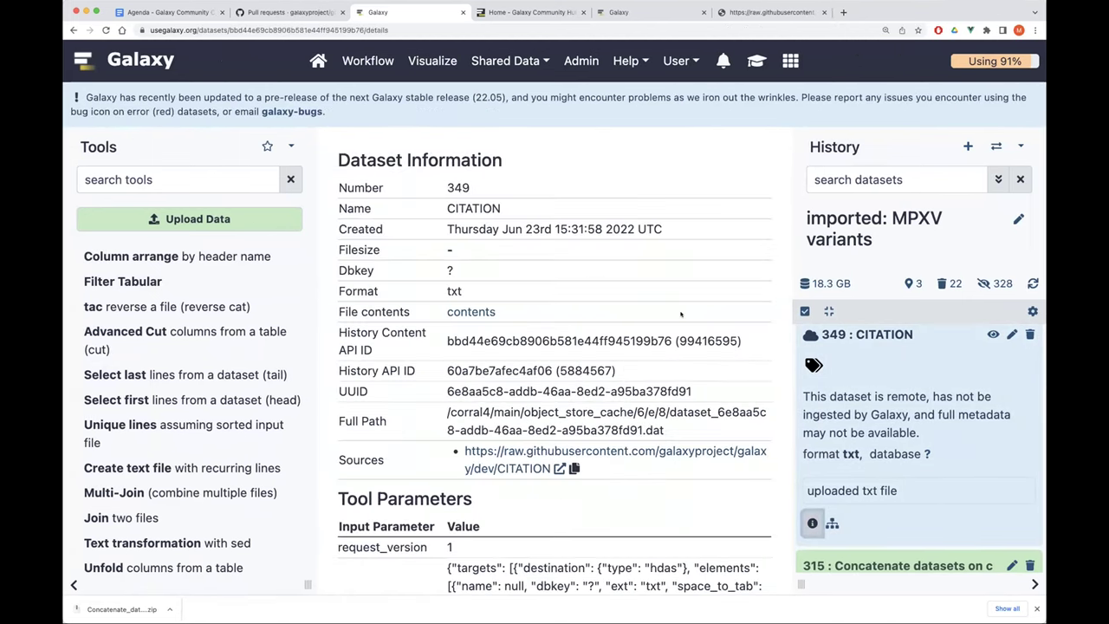
{"action": "scroll", "coordinate": [681, 314], "scroll_direction": "down", "scroll_amount": 8}
{"action": "scroll", "coordinate": [681, 314], "scroll_direction": "down", "scroll_amount": 3}
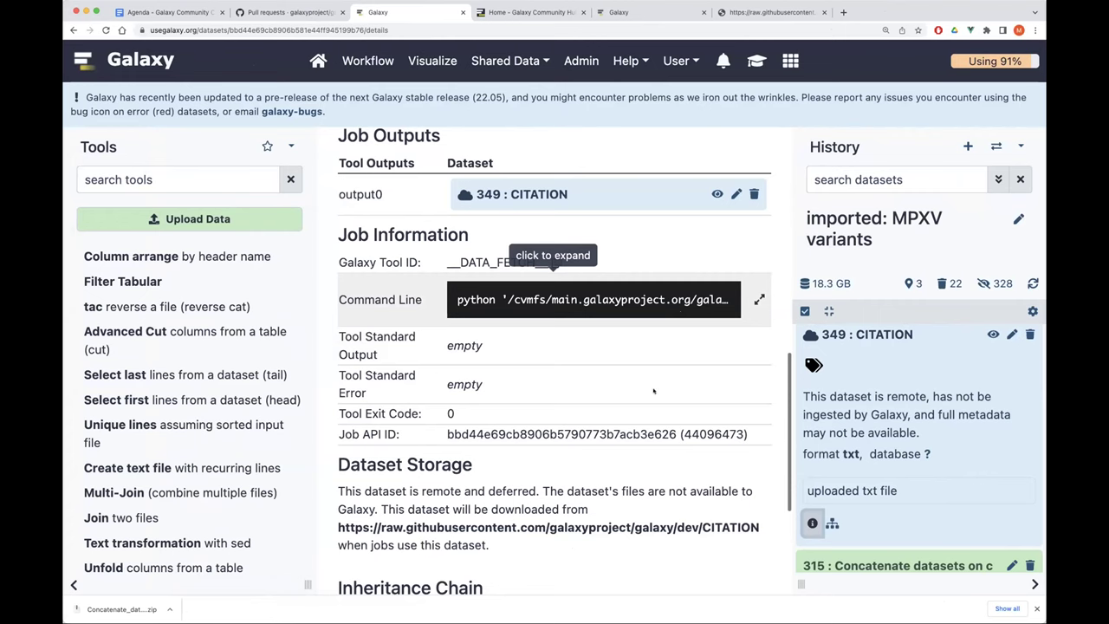
{"action": "left_click_drag", "start_coordinate": [378, 491], "coordinate": [538, 487]}
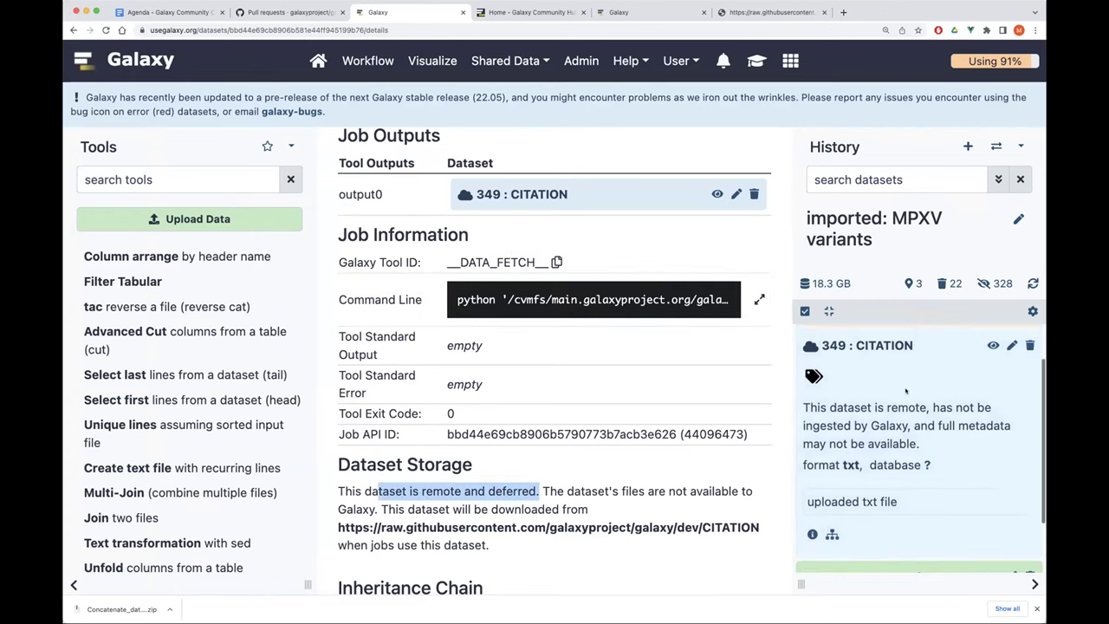
Expand dataset 350, the Select last output, and view its full contents.
{"action": "left_click", "coordinate": [861, 343]}
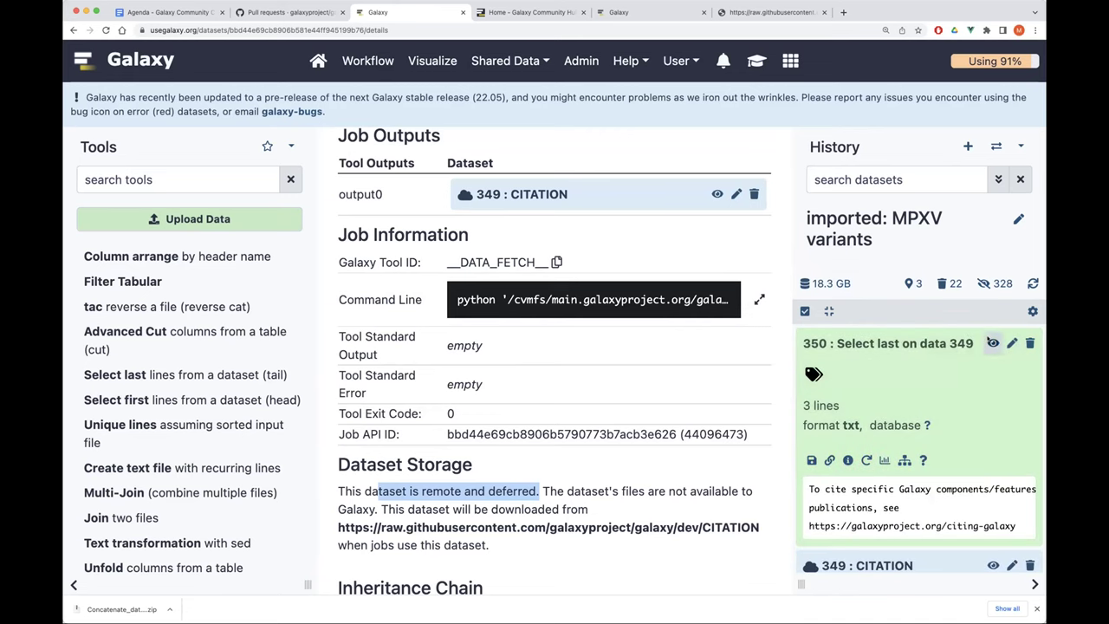
{"action": "left_click", "coordinate": [994, 343]}
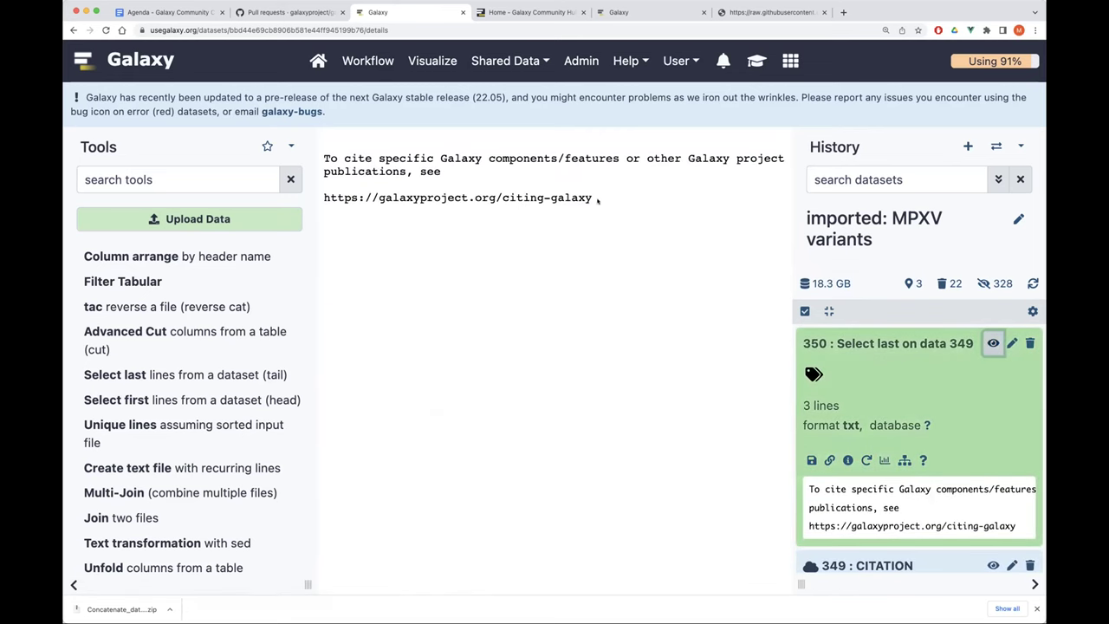
{"action": "left_click_drag", "start_coordinate": [598, 201], "coordinate": [331, 143]}
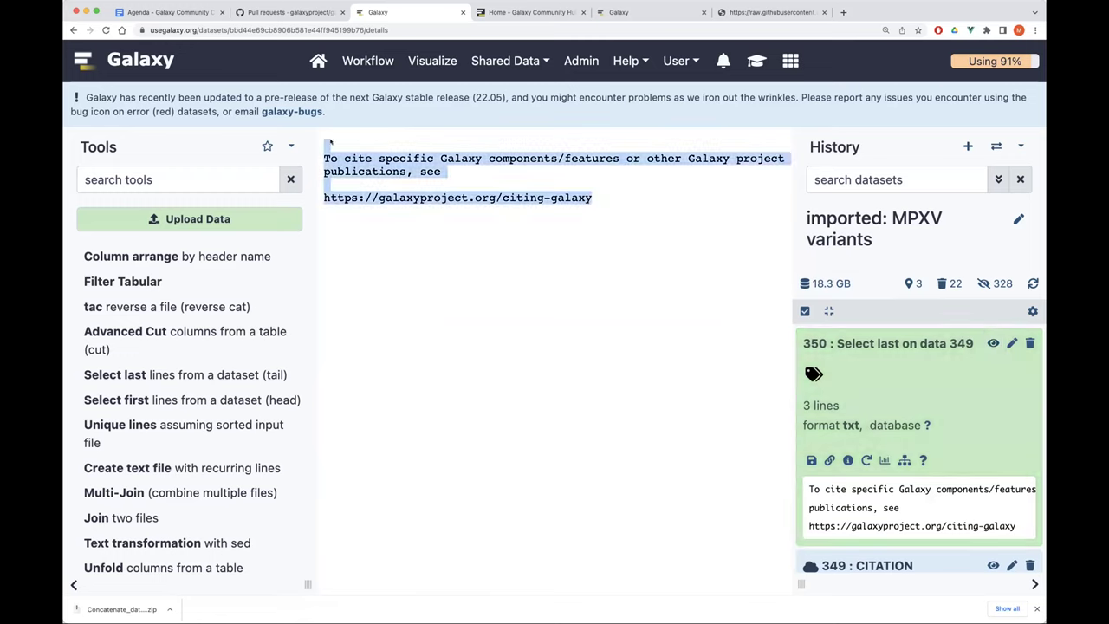
{"action": "left_click", "coordinate": [547, 221]}
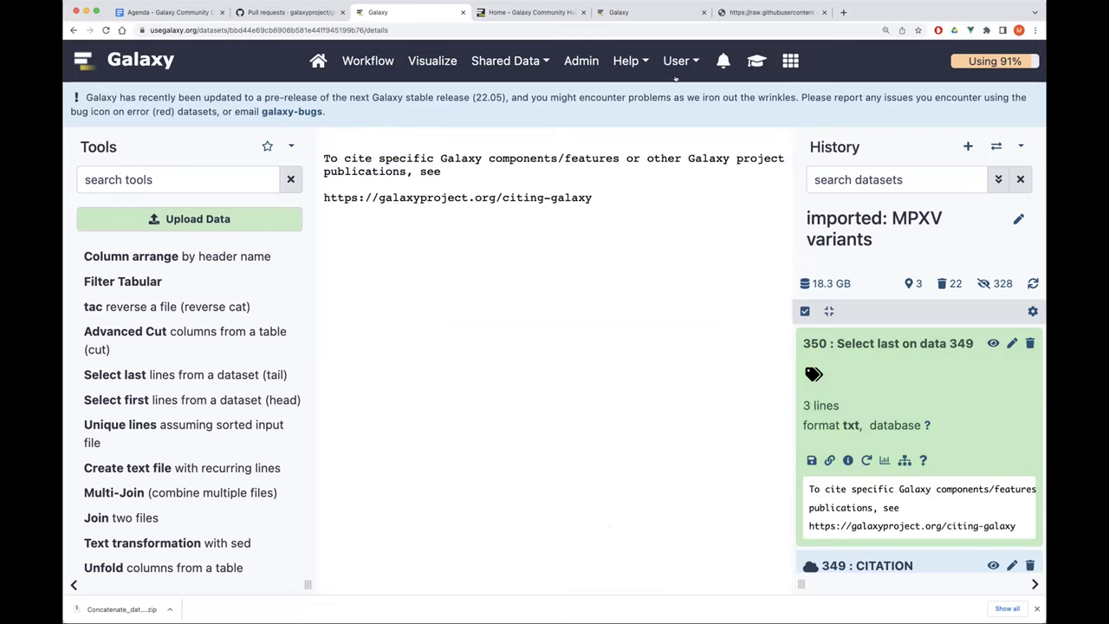
{"action": "left_click", "coordinate": [1021, 146]}
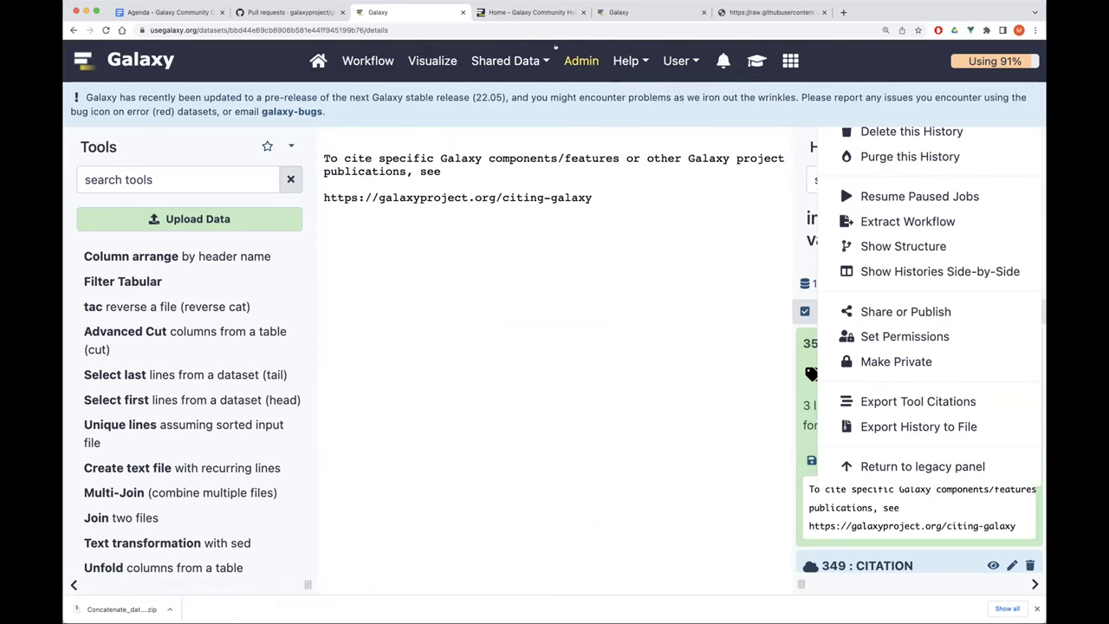
{"action": "left_click", "coordinate": [667, 60]}
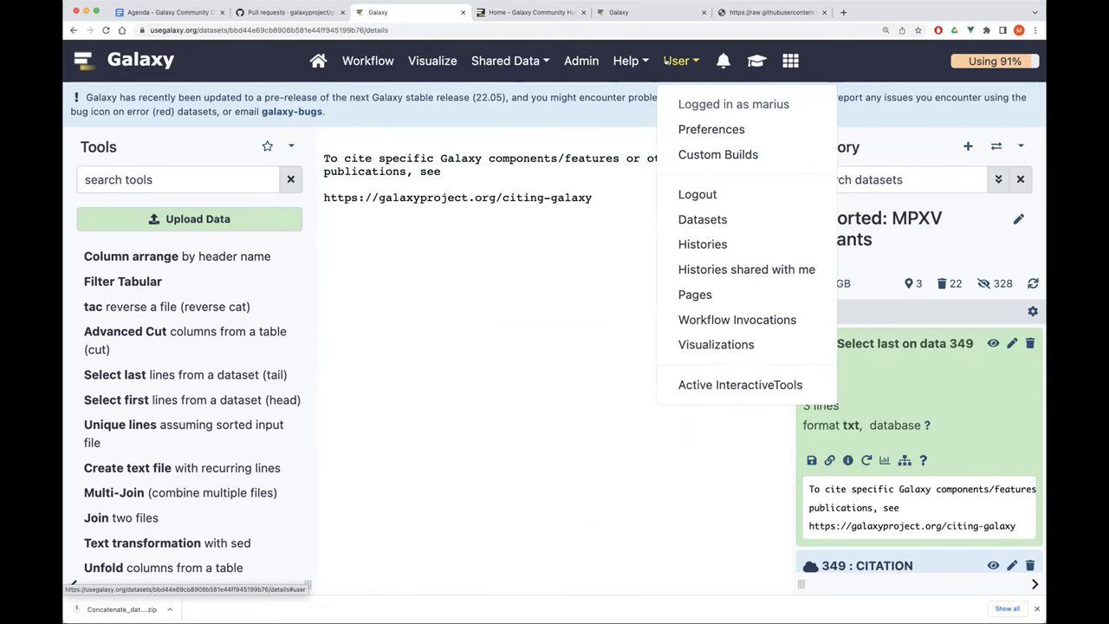
{"action": "left_click", "coordinate": [367, 317]}
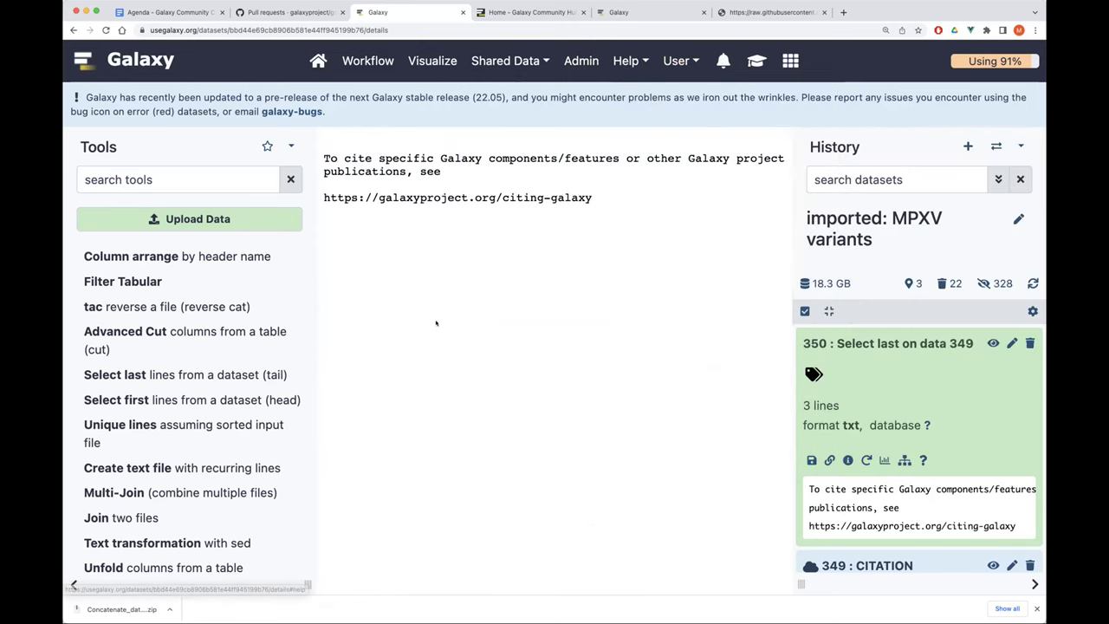
Browse the remote file sources for a new upload and open the one containing the 1000G_2504_high_coverage and phase3 folders.
{"action": "left_click", "coordinate": [257, 215]}
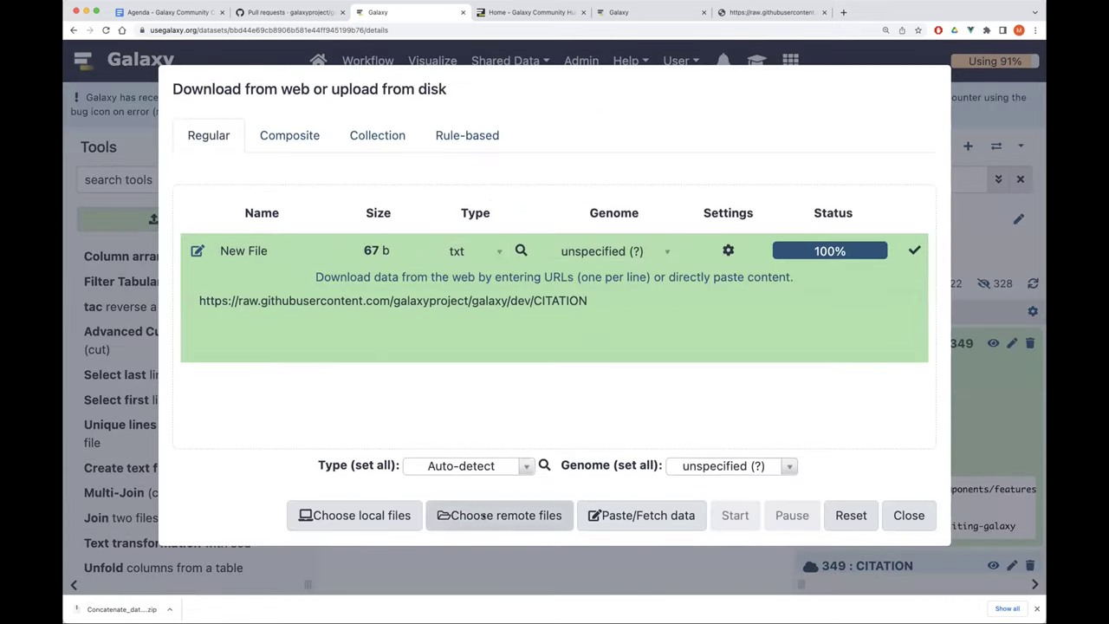
{"action": "left_click", "coordinate": [481, 515]}
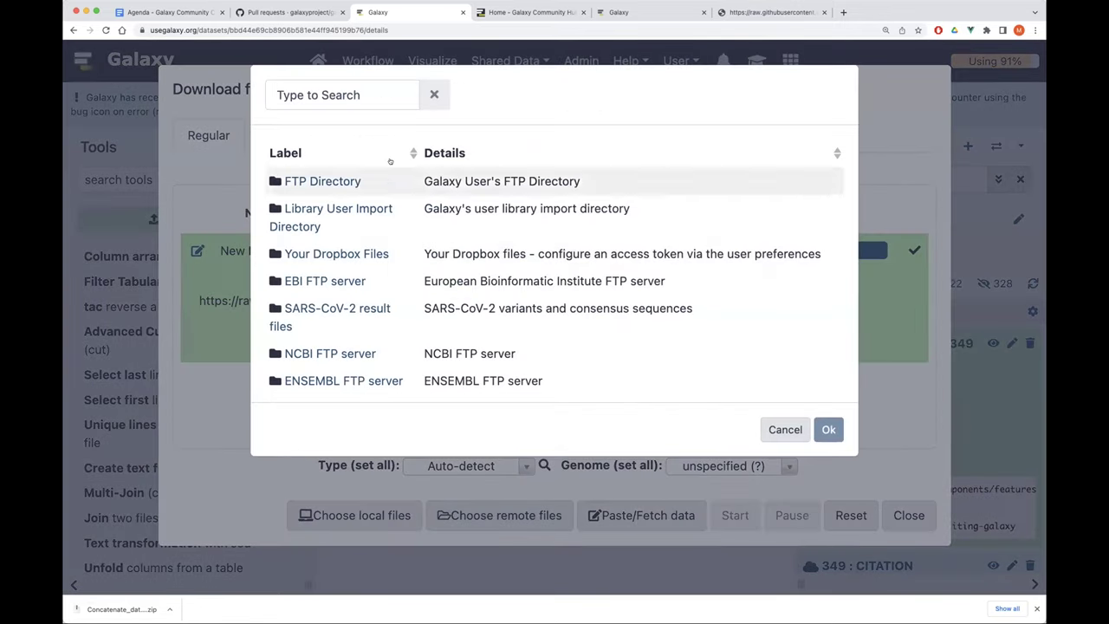
{"action": "scroll", "coordinate": [343, 274], "scroll_direction": "down", "scroll_amount": 5}
{"action": "left_click", "coordinate": [342, 279]}
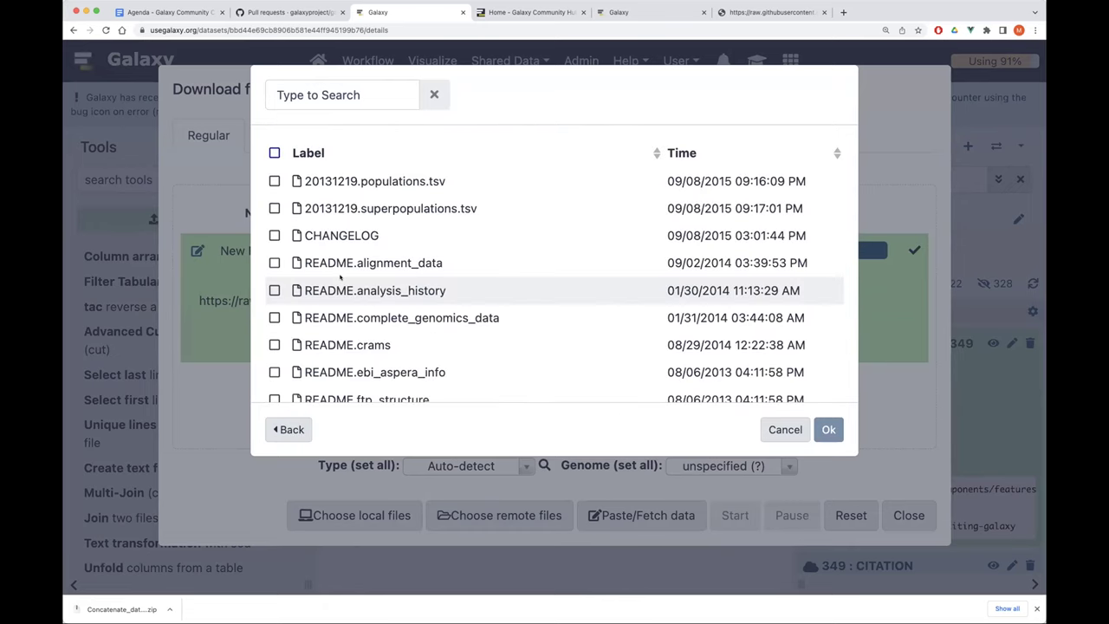
{"action": "scroll", "coordinate": [340, 275], "scroll_direction": "down", "scroll_amount": 5}
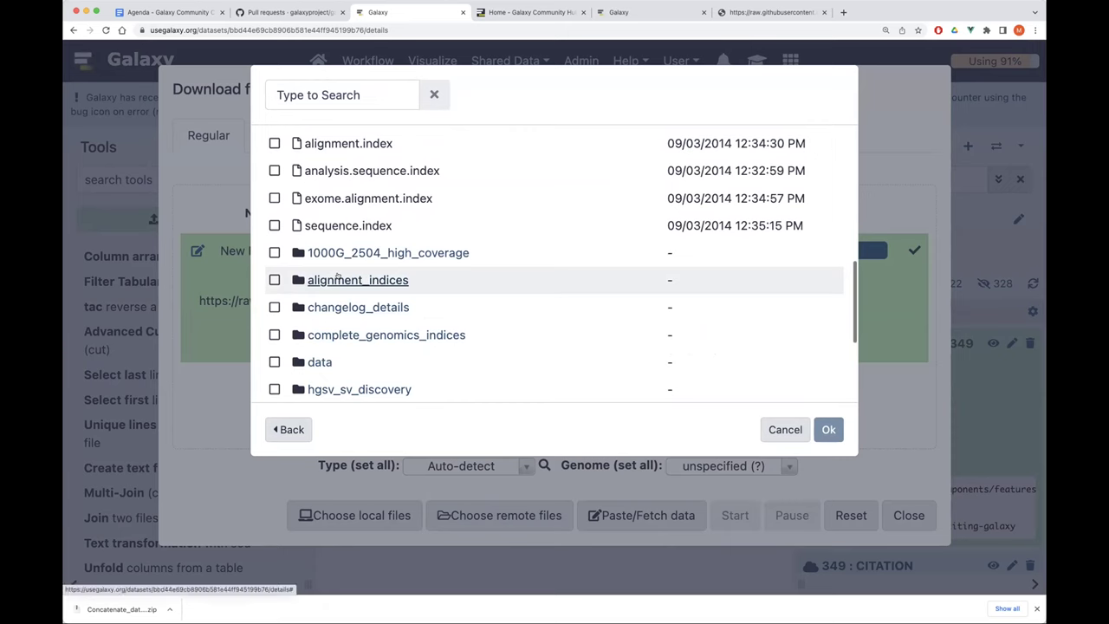
{"action": "scroll", "coordinate": [336, 280], "scroll_direction": "up", "scroll_amount": 4}
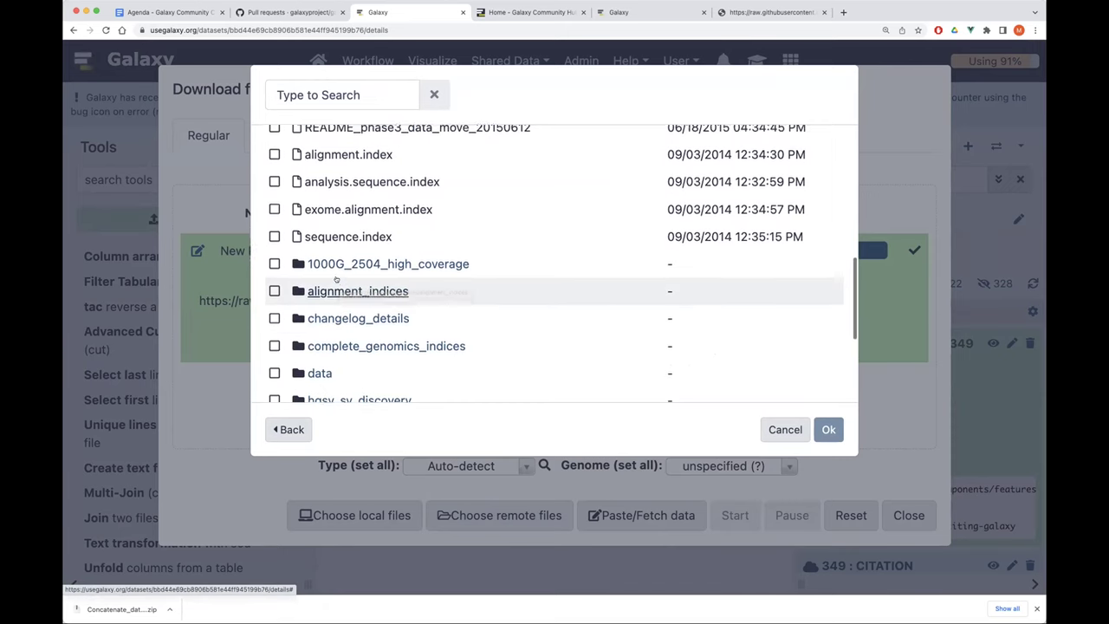
{"action": "scroll", "coordinate": [336, 278], "scroll_direction": "up", "scroll_amount": 1}
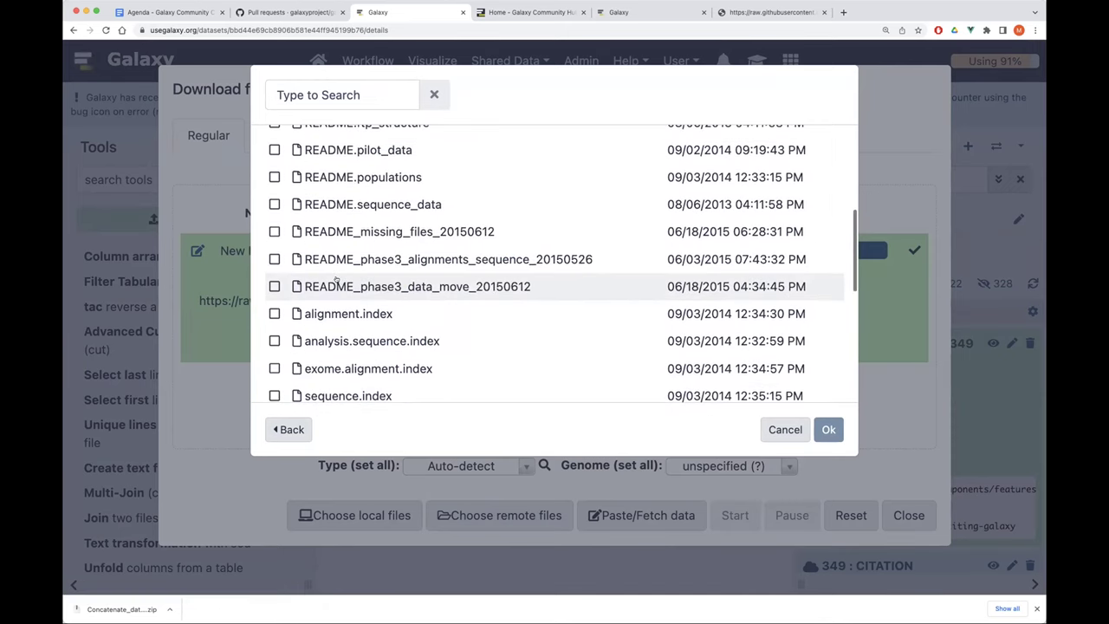
{"action": "scroll", "coordinate": [336, 278], "scroll_direction": "down", "scroll_amount": 6}
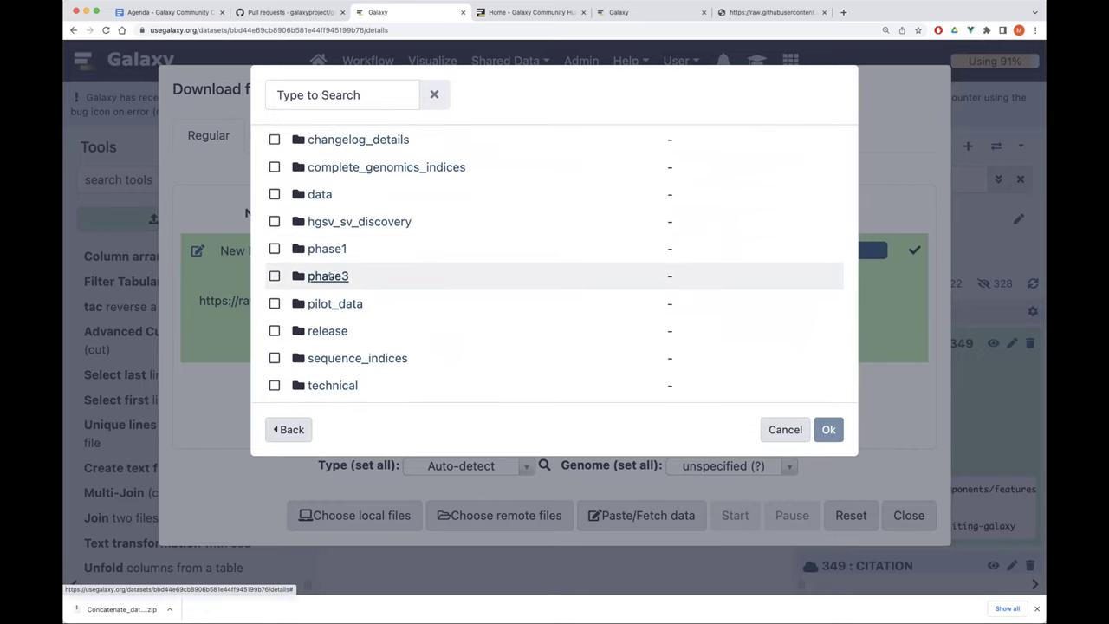
Go through phase3 to HG00096's alignment folder and add HG00096.chrom11.ILLUMINA.bwa.GBR.low_coverage.20120522.bam to the upload queue.
{"action": "left_click", "coordinate": [329, 275]}
{"action": "left_click", "coordinate": [358, 184]}
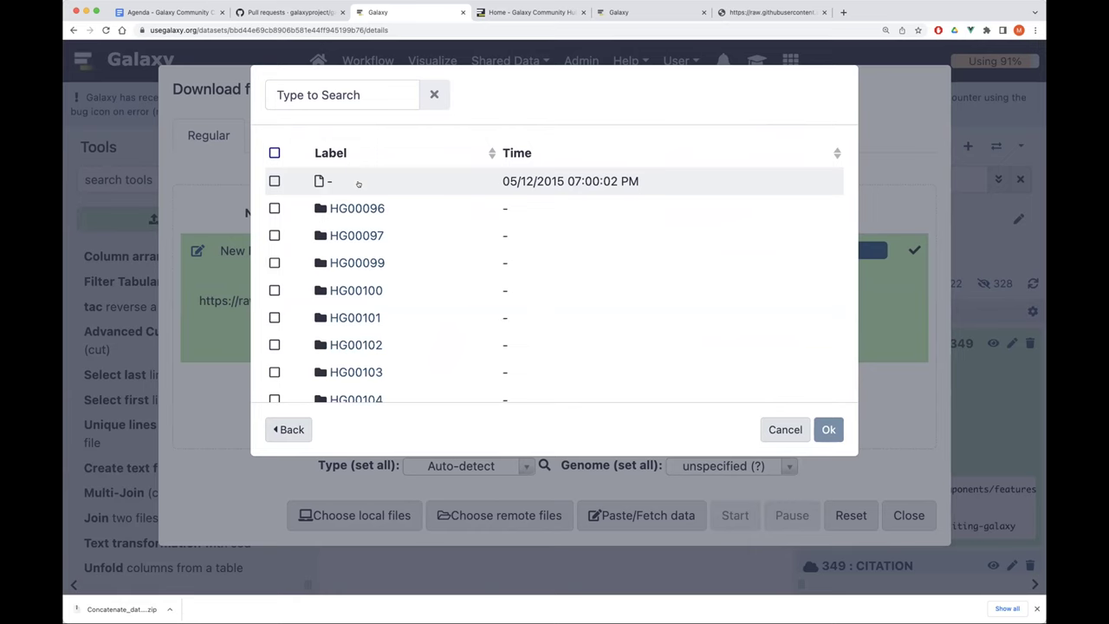
{"action": "left_click", "coordinate": [346, 208]}
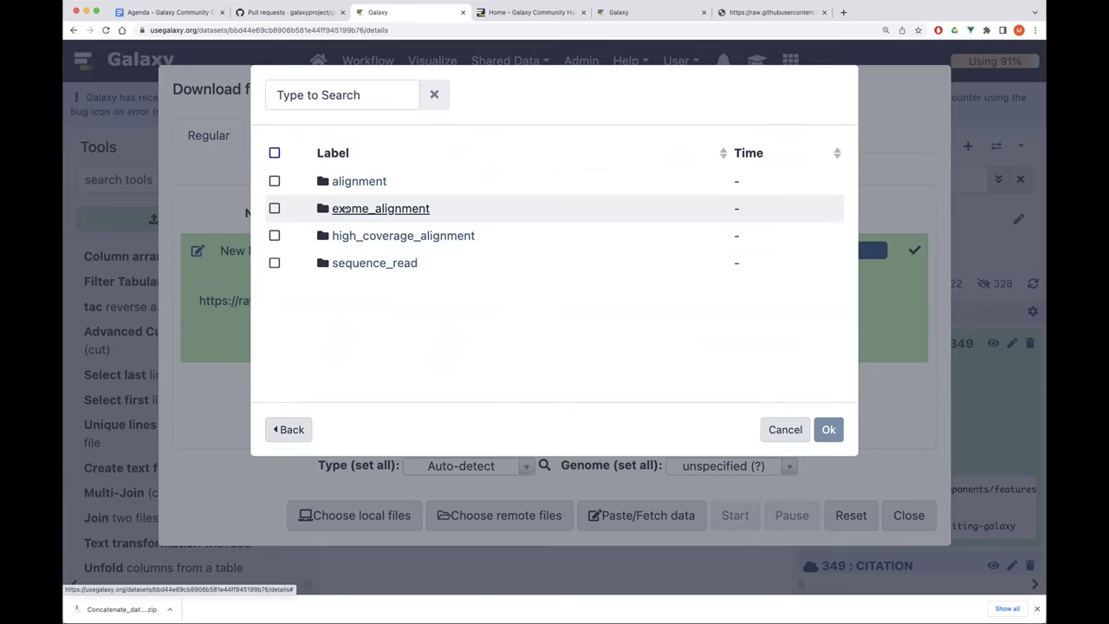
{"action": "left_click", "coordinate": [355, 181]}
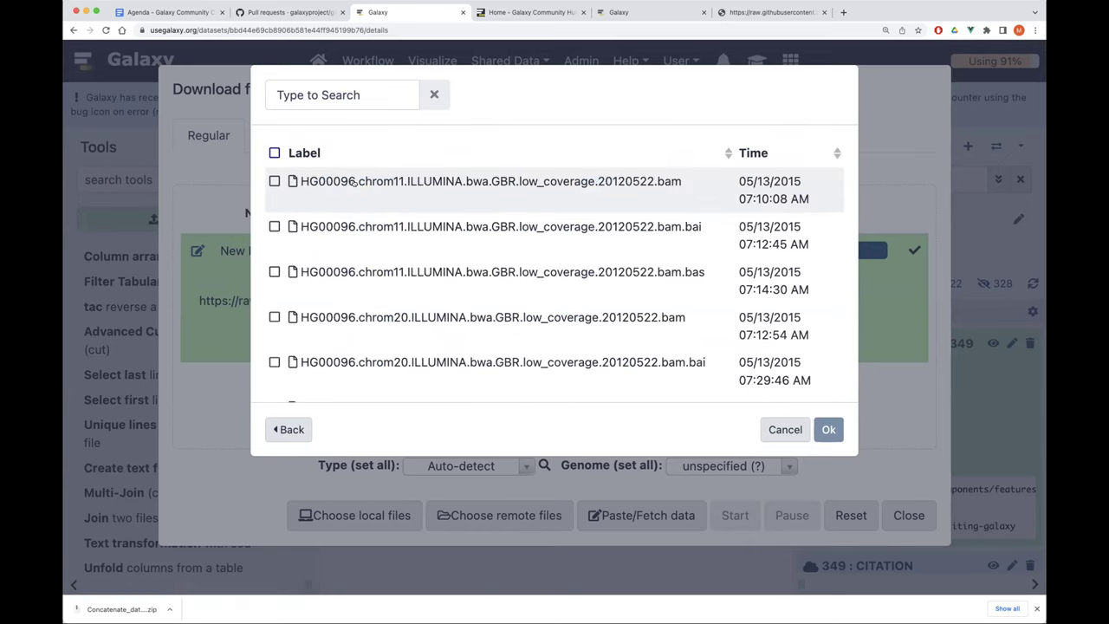
{"action": "left_click", "coordinate": [275, 181]}
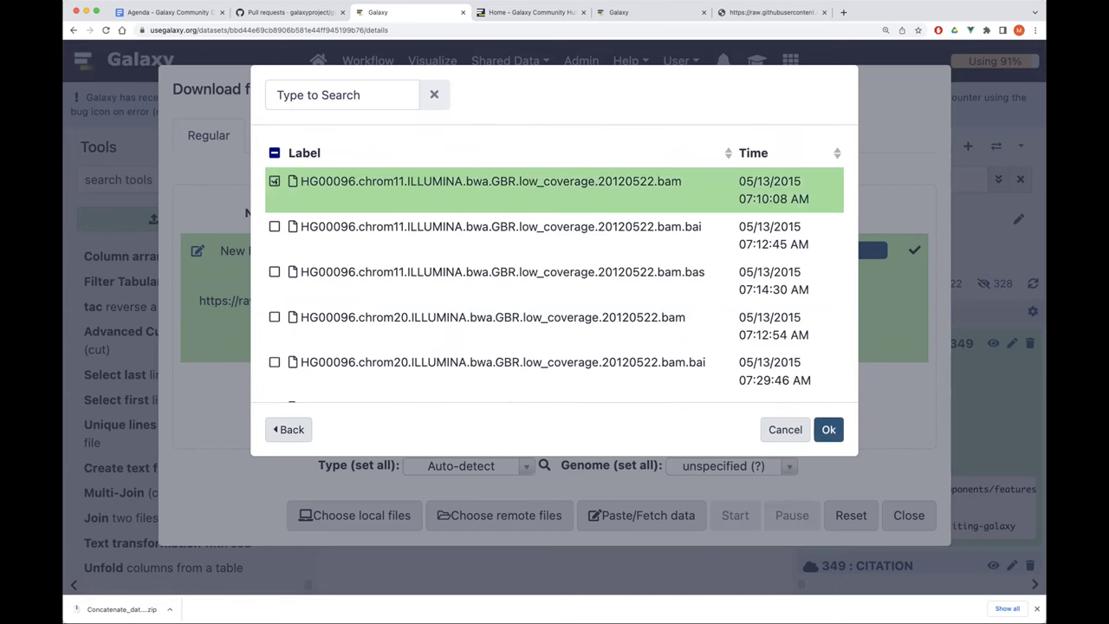
{"action": "left_click", "coordinate": [830, 430]}
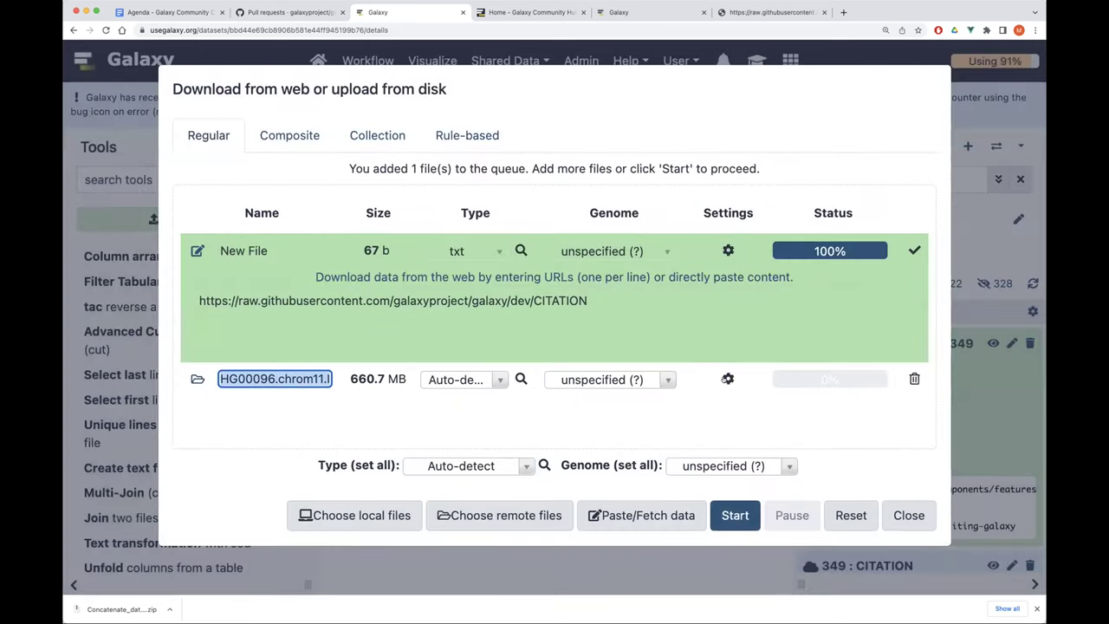
Enable deferred dataset resolution in the upload configuration of the queued HG00096.chrom11 BAM file.
{"action": "left_click", "coordinate": [728, 379]}
{"action": "left_click", "coordinate": [658, 345]}
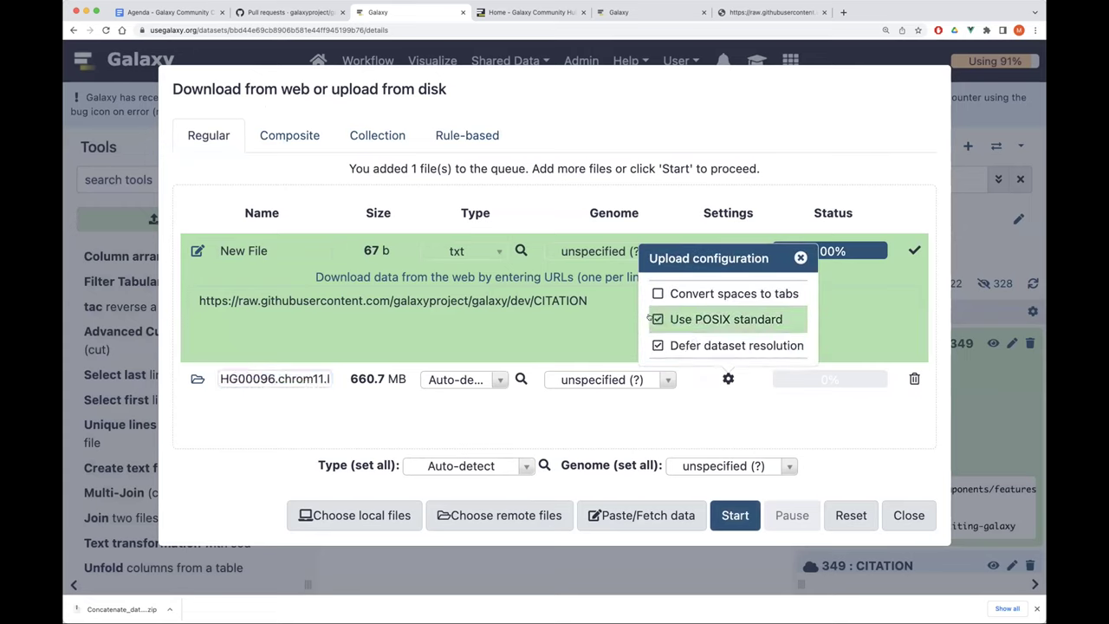
{"action": "left_click", "coordinate": [664, 419]}
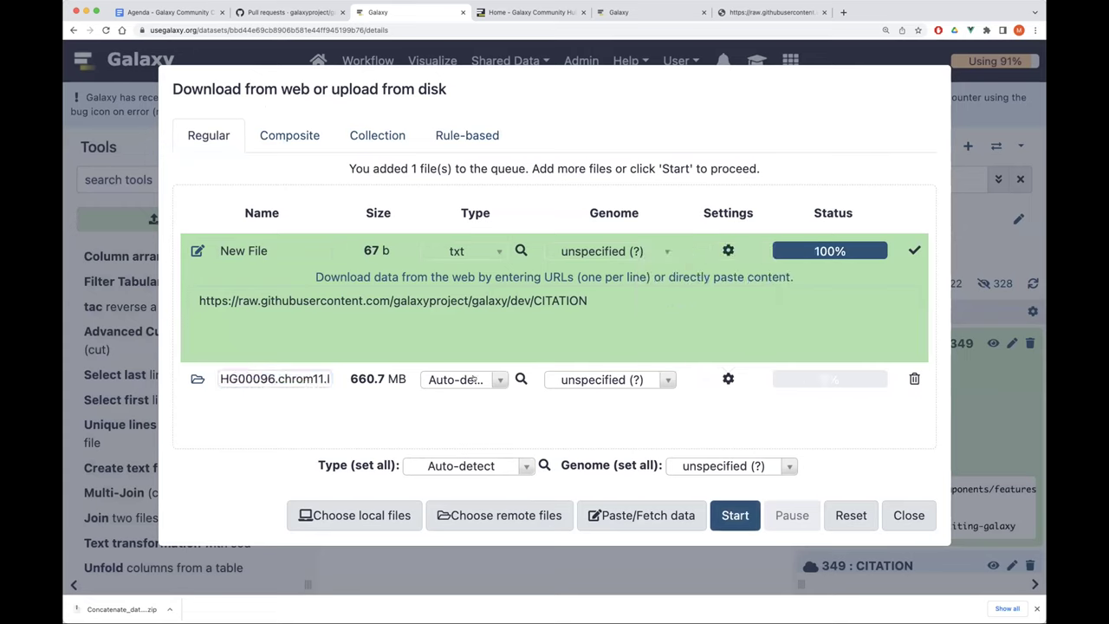
Set the queued HG00096.chrom11 file's type to bam, start its upload and close the upload dialog.
{"action": "left_click", "coordinate": [473, 379]}
{"action": "type", "text": "bam"}
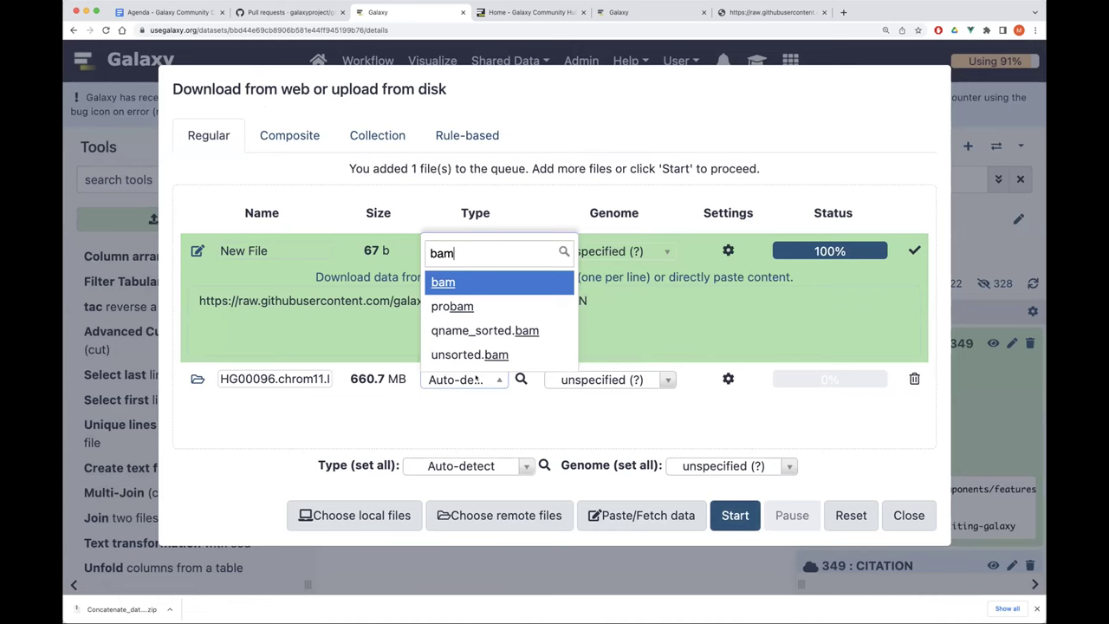
{"action": "left_click", "coordinate": [472, 280]}
{"action": "left_click", "coordinate": [739, 516]}
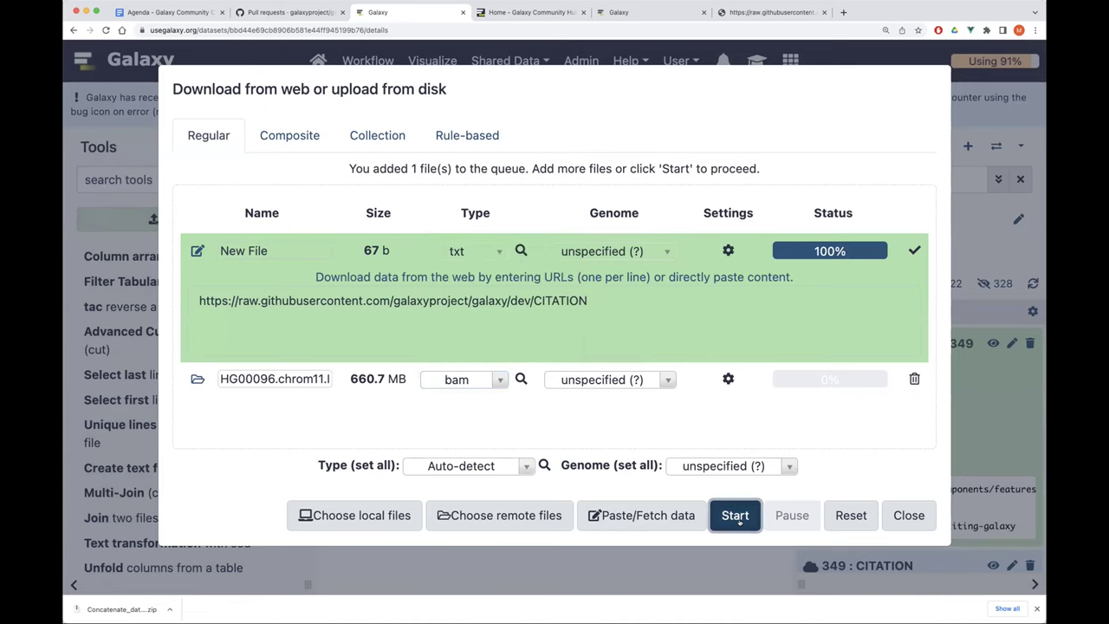
{"action": "left_click", "coordinate": [909, 520]}
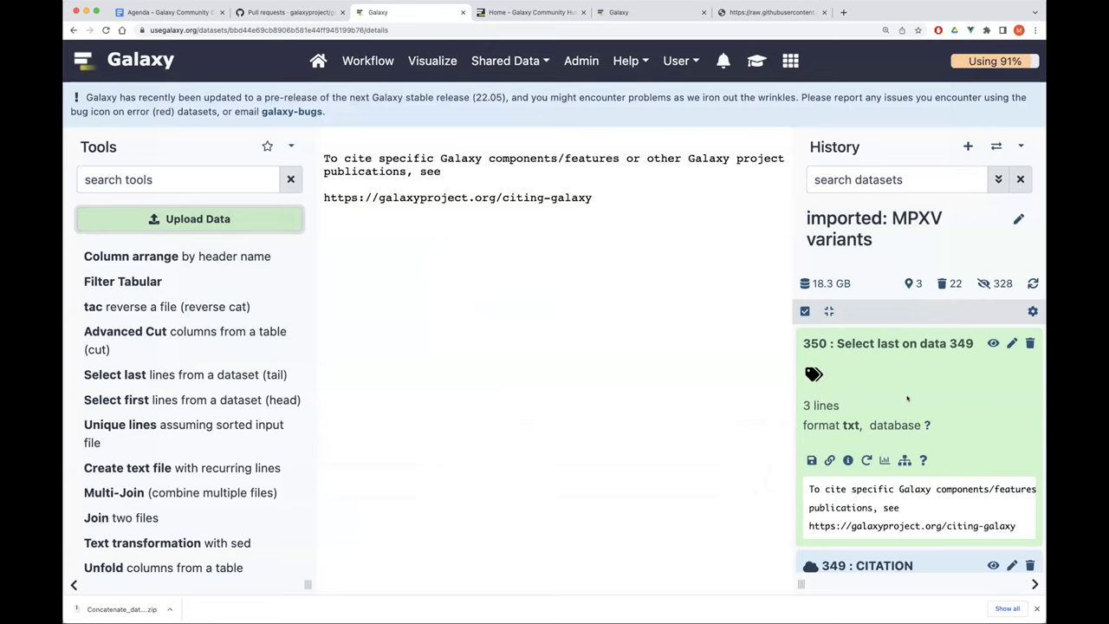
Expand dataset 351, the HG00096.chrom11 BAM file, in the history and read its details.
{"action": "left_click", "coordinate": [901, 362]}
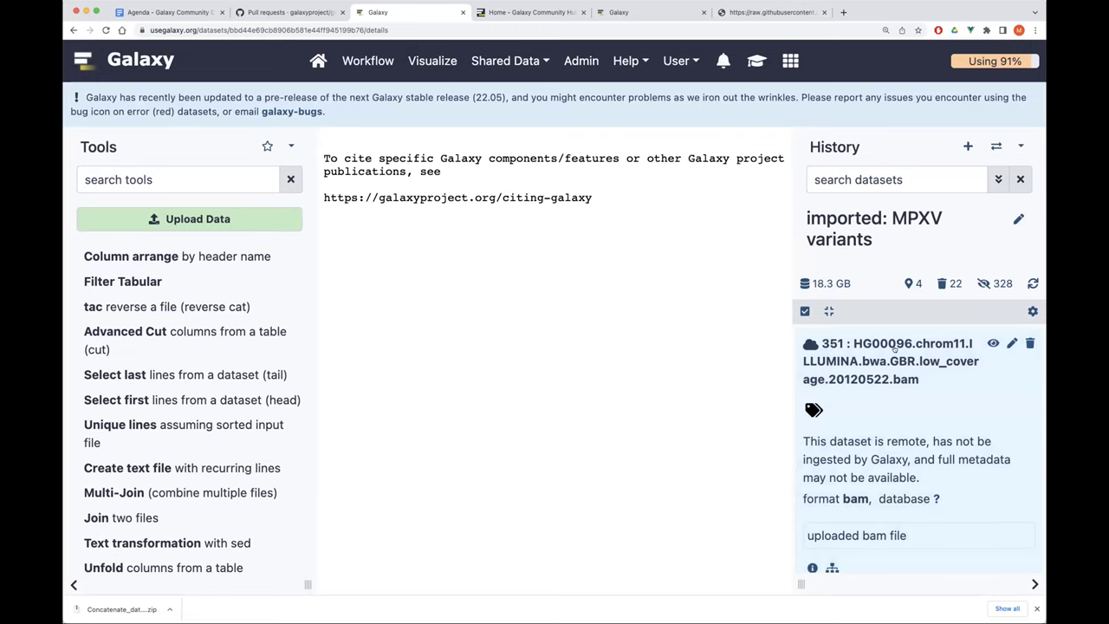
{"action": "scroll", "coordinate": [878, 425], "scroll_direction": "down", "scroll_amount": 1}
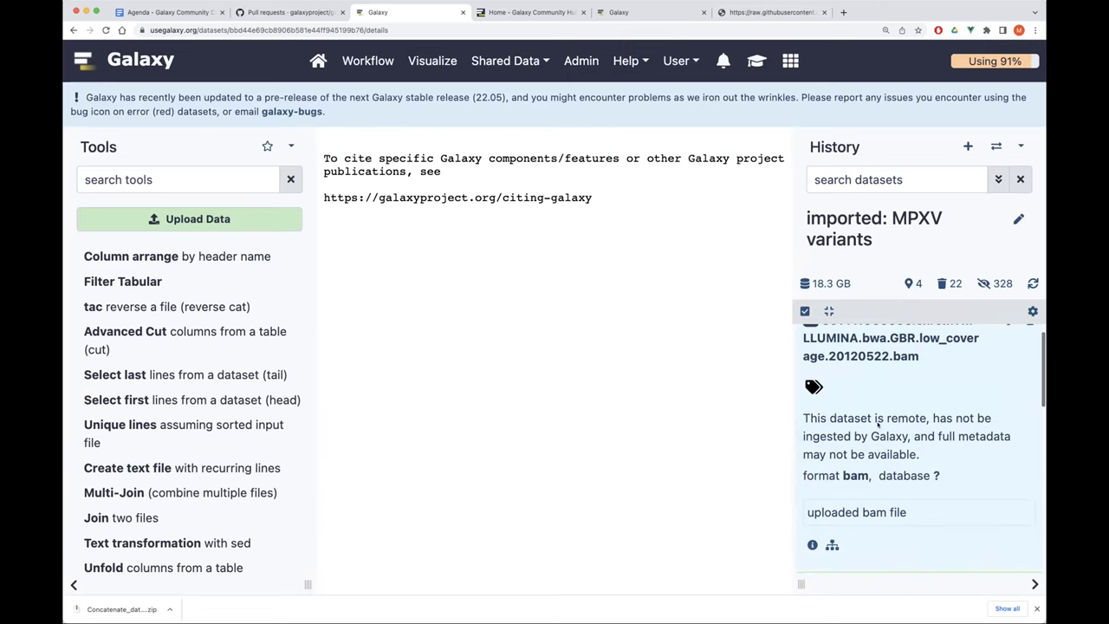
{"action": "left_click", "coordinate": [163, 178]}
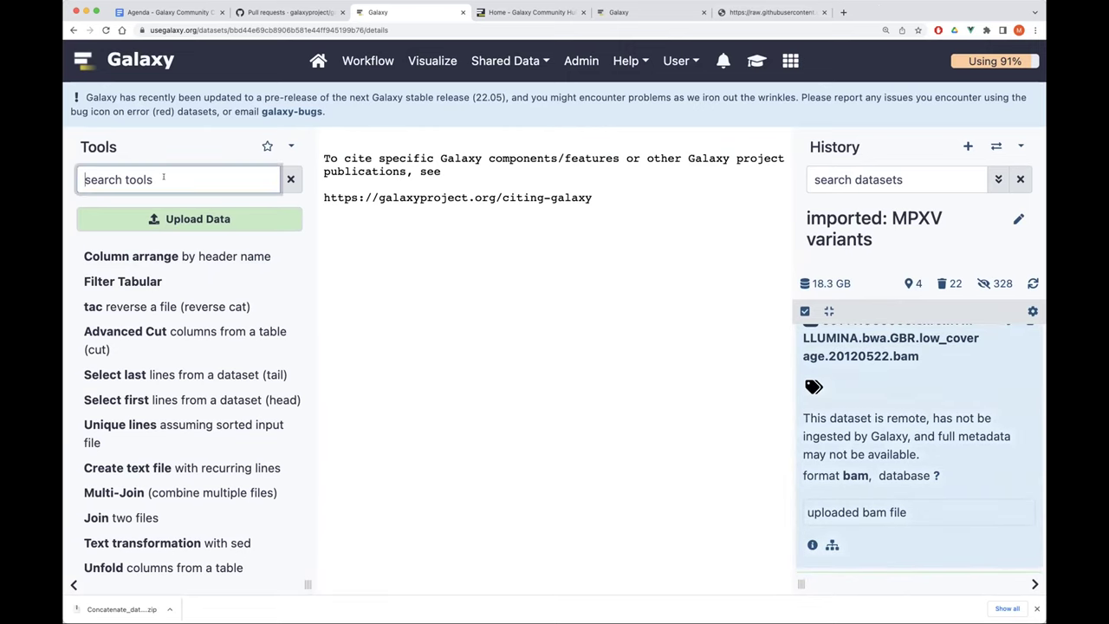
{"action": "left_click", "coordinate": [617, 390]}
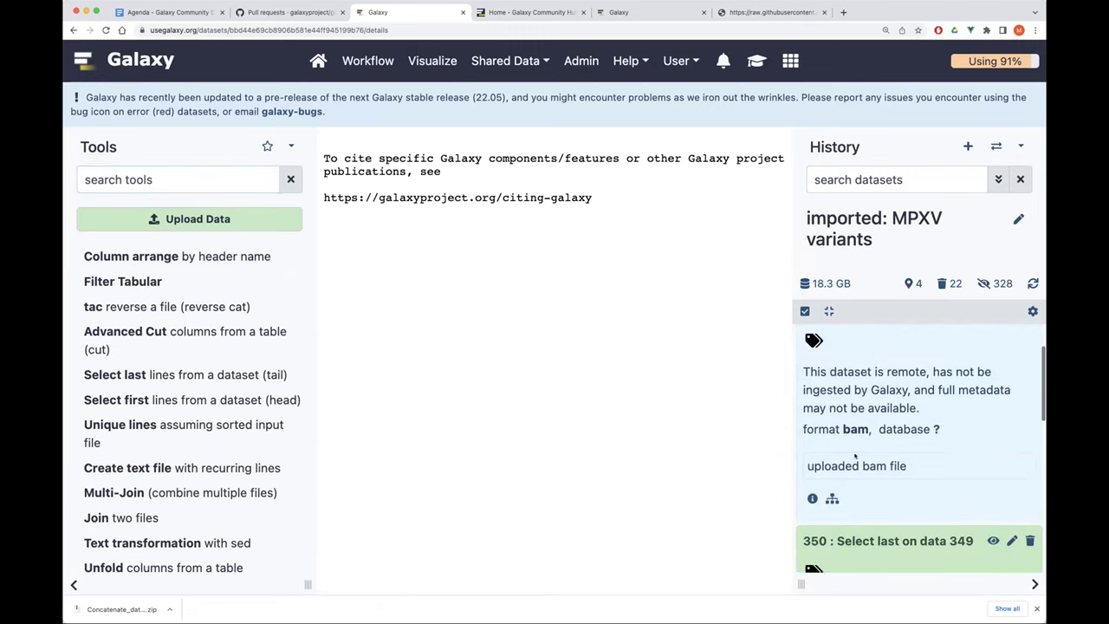
Search the tools for "samtools view".
{"action": "left_click", "coordinate": [186, 173]}
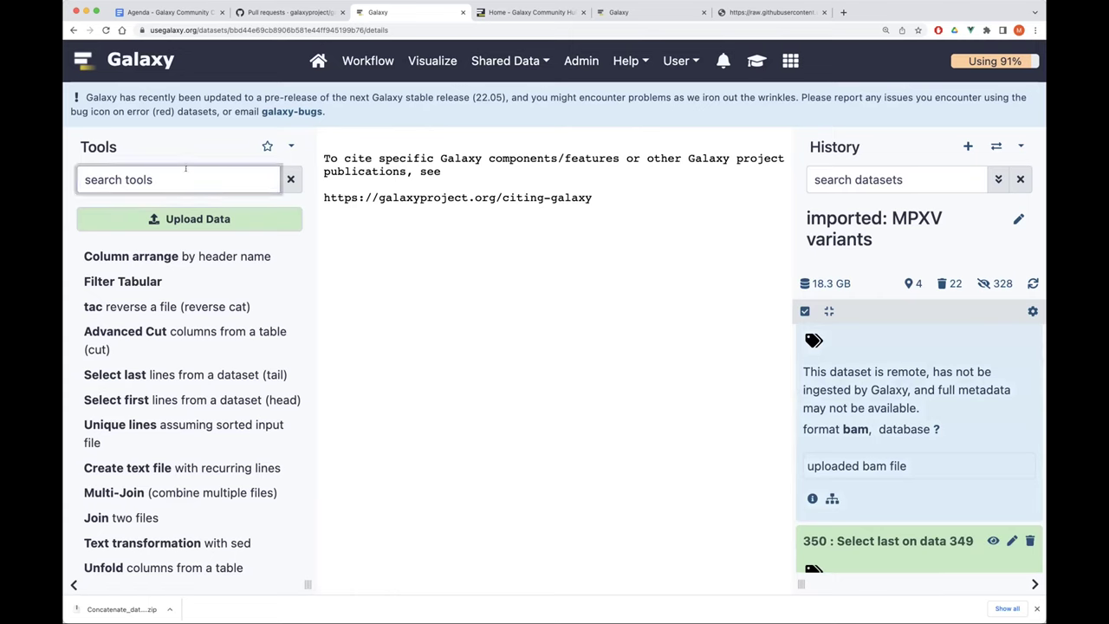
{"action": "type", "text": "samtools view"}
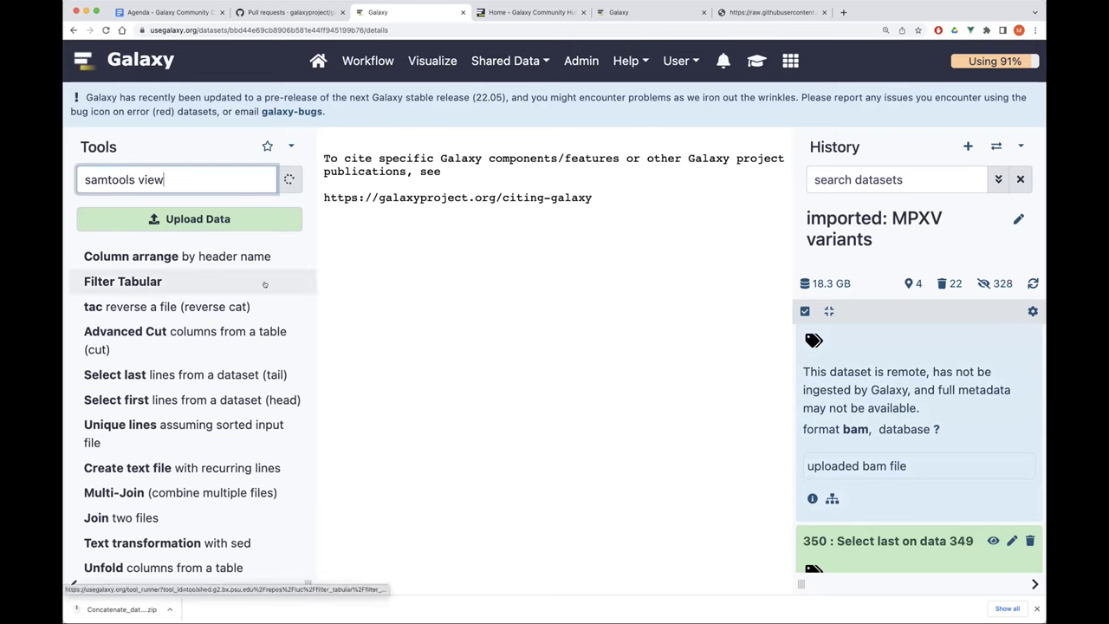
{"action": "scroll", "coordinate": [250, 331], "scroll_direction": "up", "scroll_amount": 3}
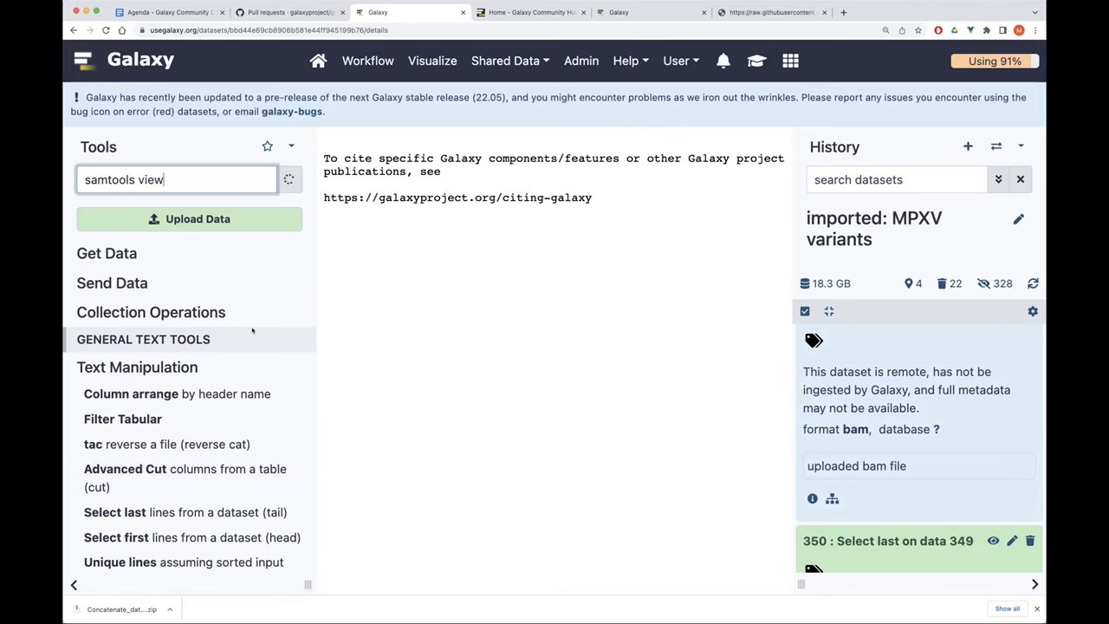
{"action": "scroll", "coordinate": [252, 331], "scroll_direction": "down", "scroll_amount": 10}
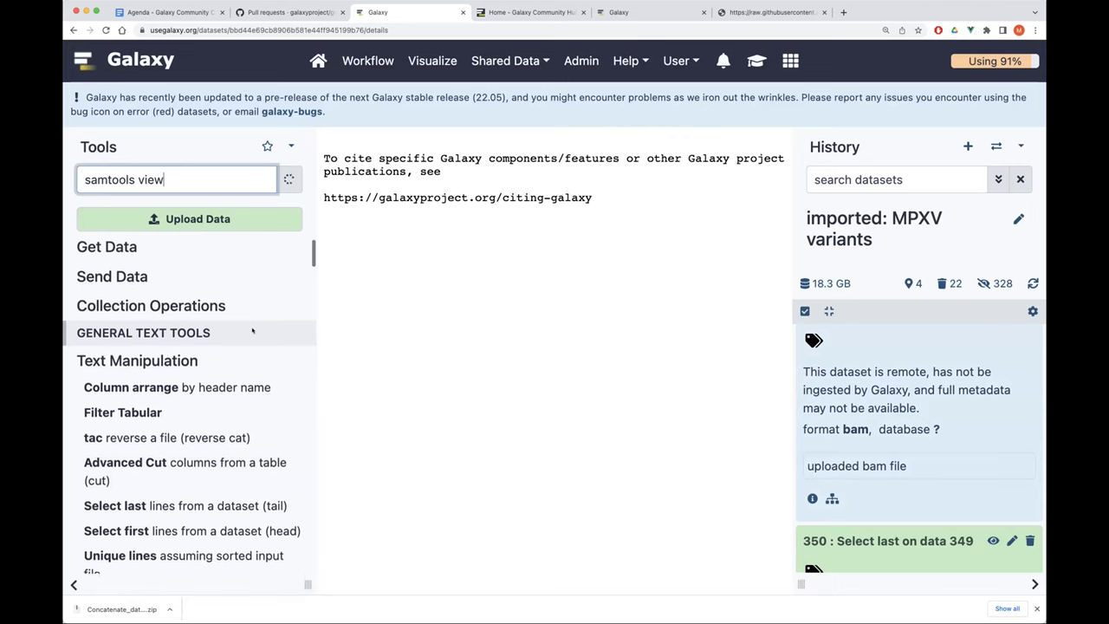
{"action": "scroll", "coordinate": [250, 331], "scroll_direction": "up", "scroll_amount": 10}
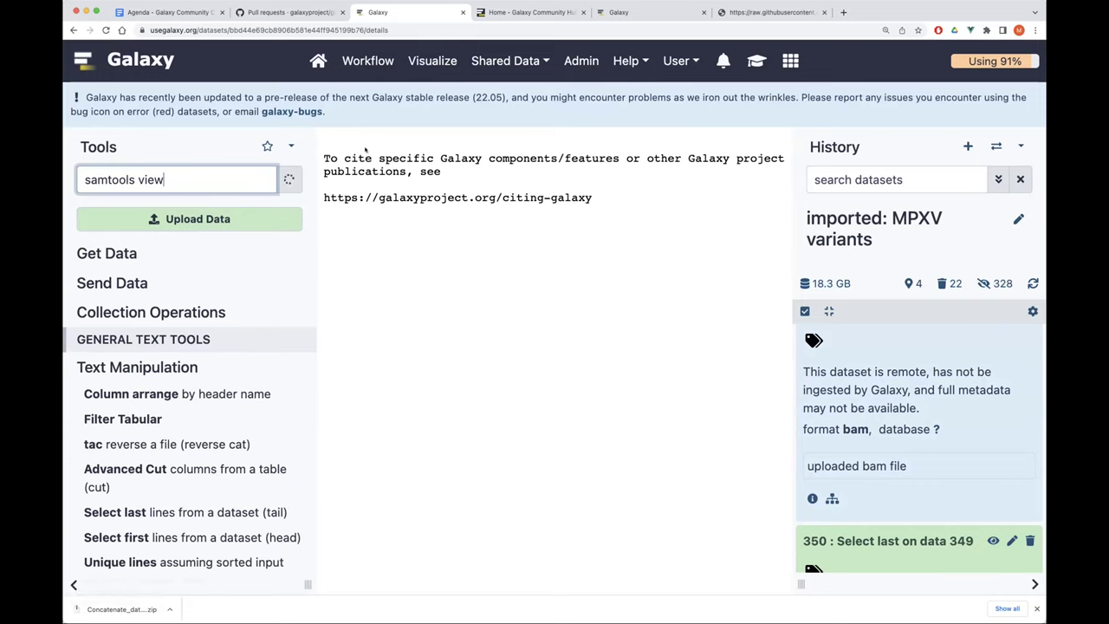
Switch to GitHub, look through the closed 22.05 pull requests labelled highlight, and return to Galaxy.
{"action": "left_click", "coordinate": [286, 12]}
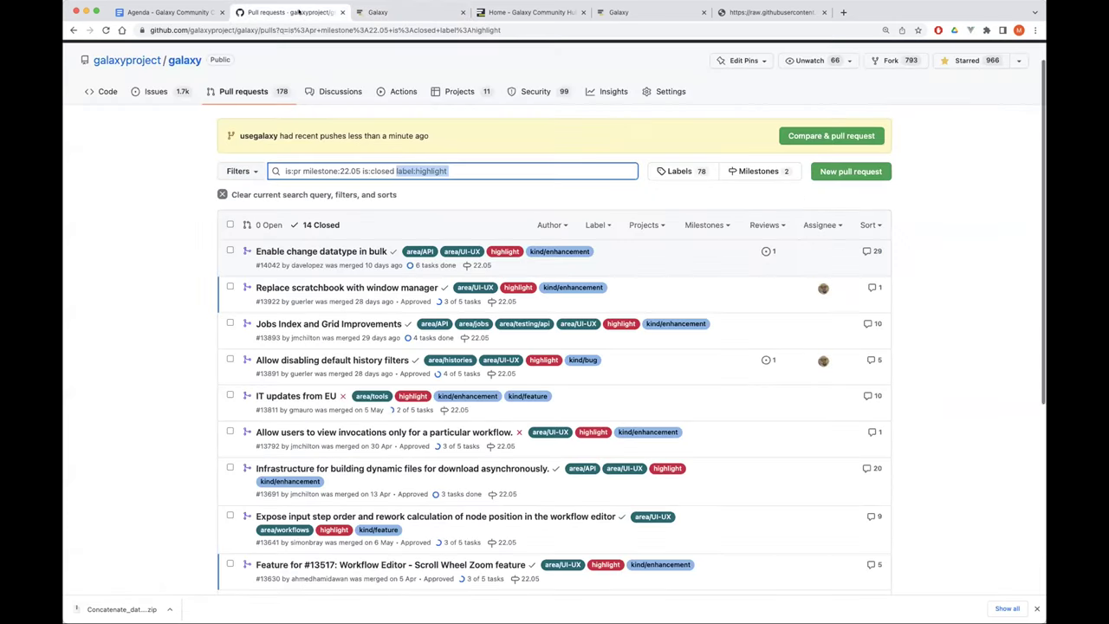
{"action": "scroll", "coordinate": [207, 278], "scroll_direction": "down", "scroll_amount": 2}
{"action": "scroll", "coordinate": [206, 278], "scroll_direction": "down", "scroll_amount": 3}
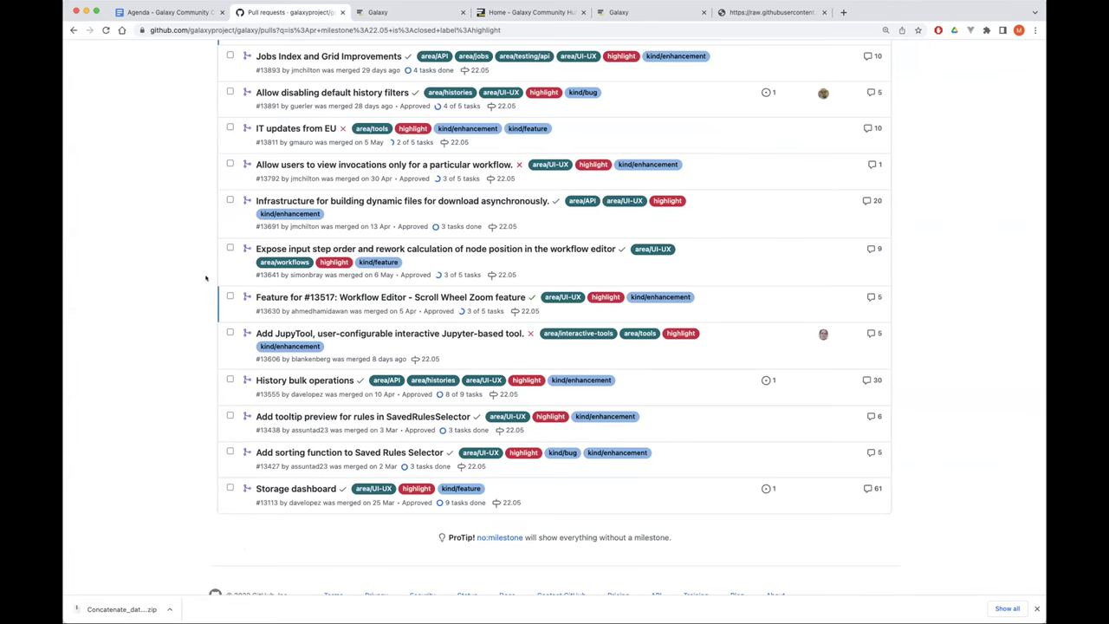
{"action": "left_click", "coordinate": [412, 12]}
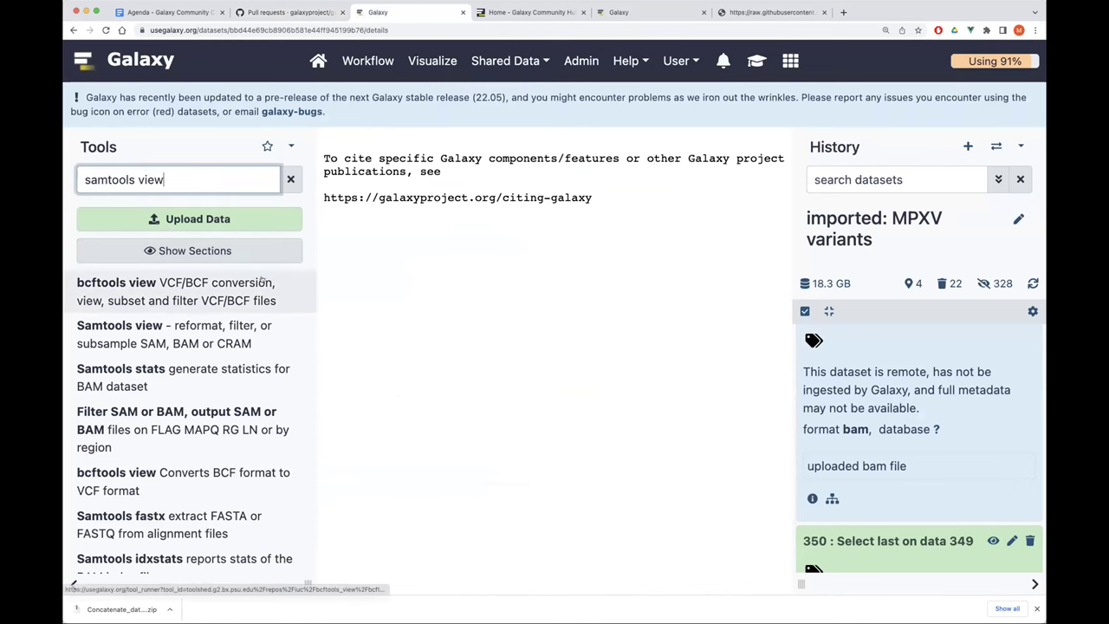
Open the Samtools view tool and choose to look at a filtered/subsampled selection of reads from dataset 351.
{"action": "left_click", "coordinate": [161, 326]}
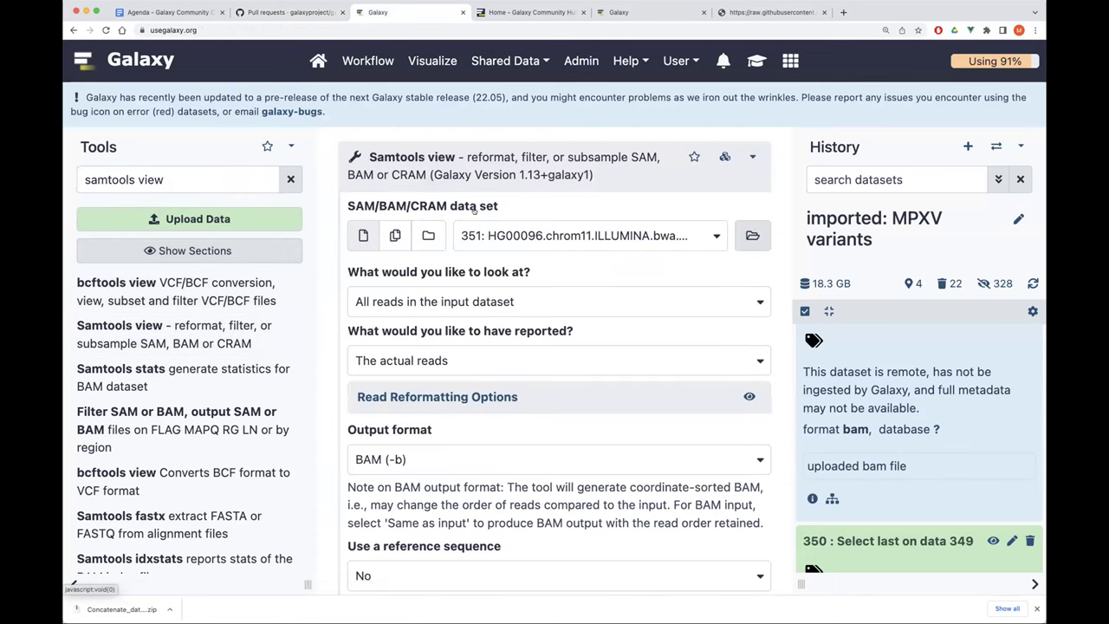
{"action": "scroll", "coordinate": [879, 436], "scroll_direction": "up", "scroll_amount": 2}
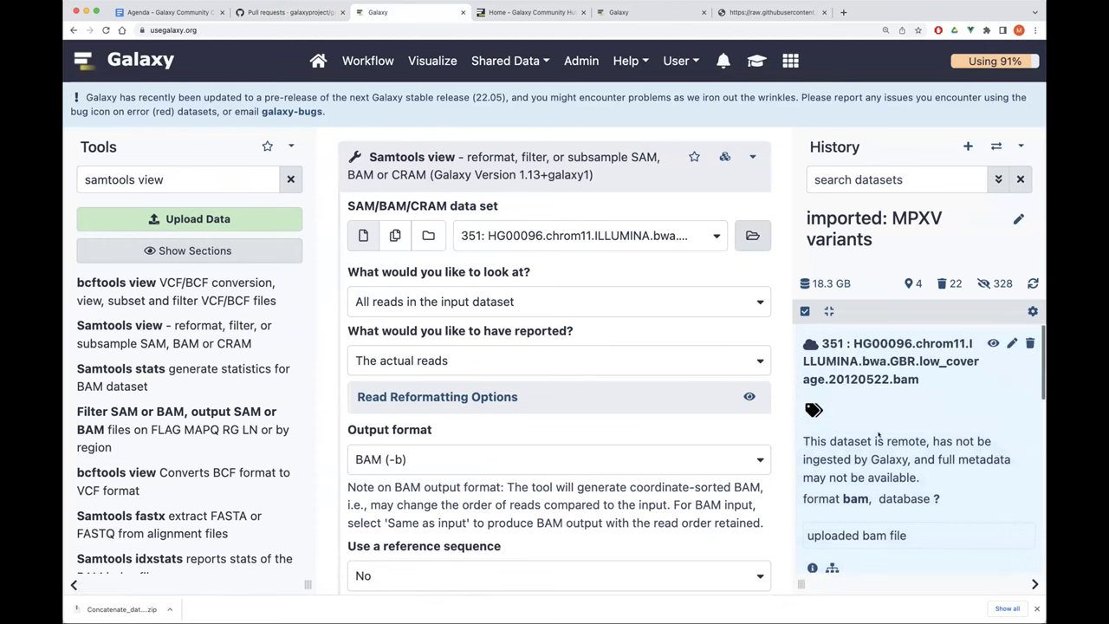
{"action": "scroll", "coordinate": [690, 239], "scroll_direction": "down", "scroll_amount": 5}
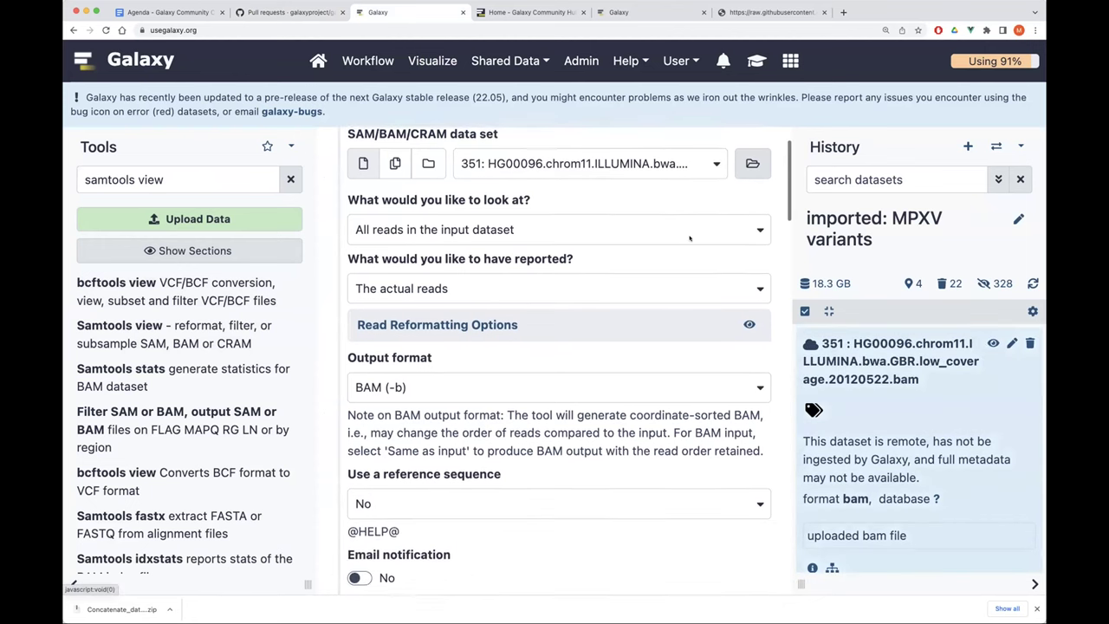
{"action": "scroll", "coordinate": [690, 238], "scroll_direction": "up", "scroll_amount": 4}
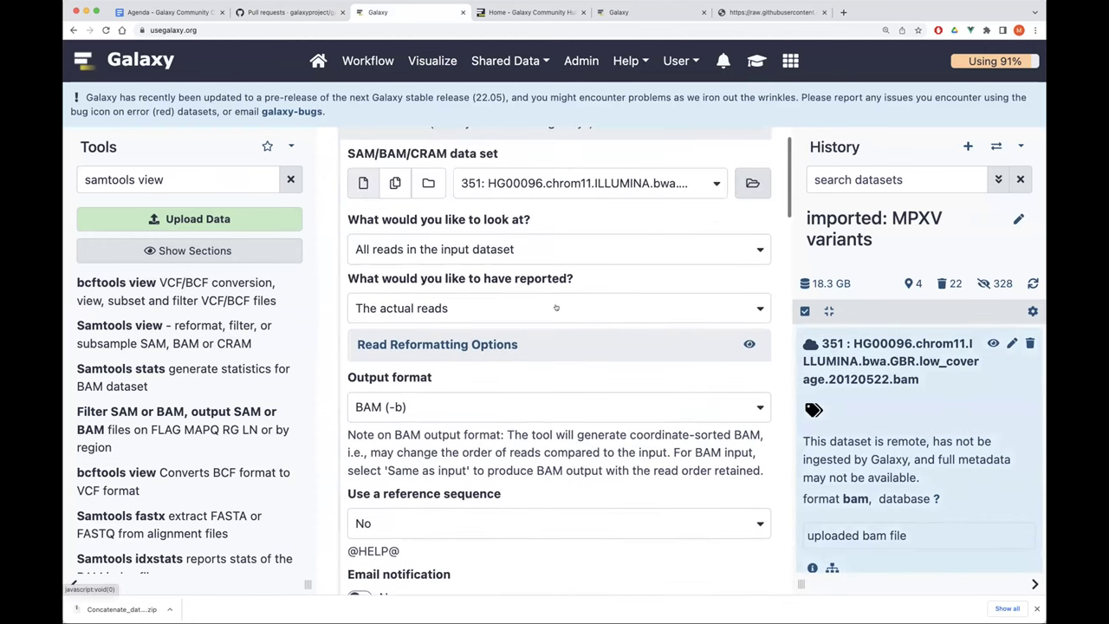
{"action": "left_click", "coordinate": [514, 255]}
{"action": "left_click", "coordinate": [505, 337]}
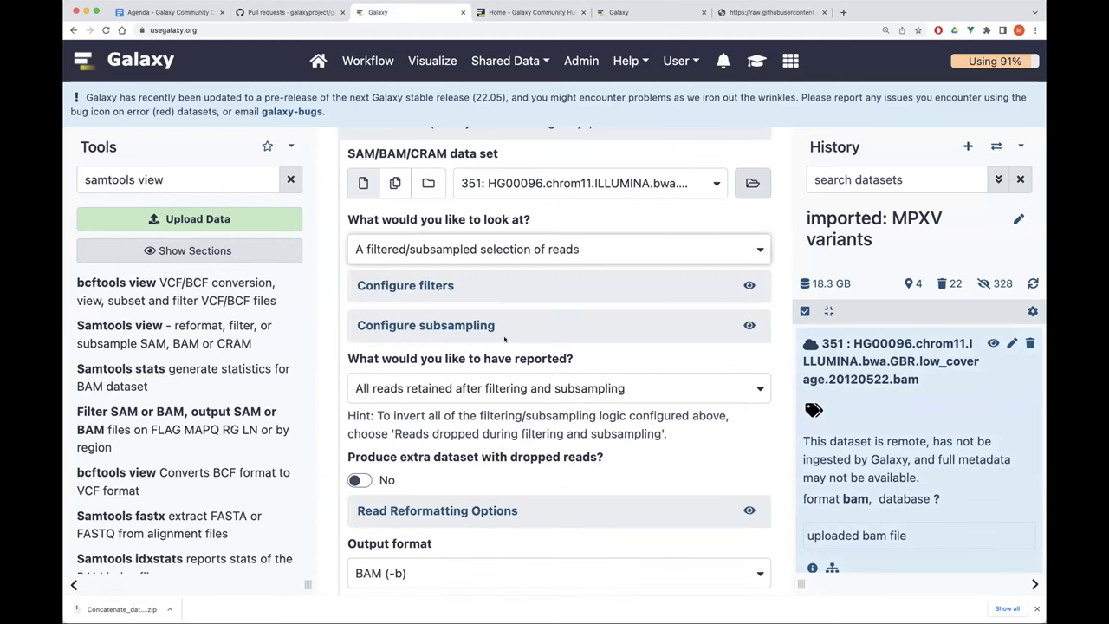
Expand the Samtools view filter configuration and look through the available read filters.
{"action": "left_click", "coordinate": [468, 285]}
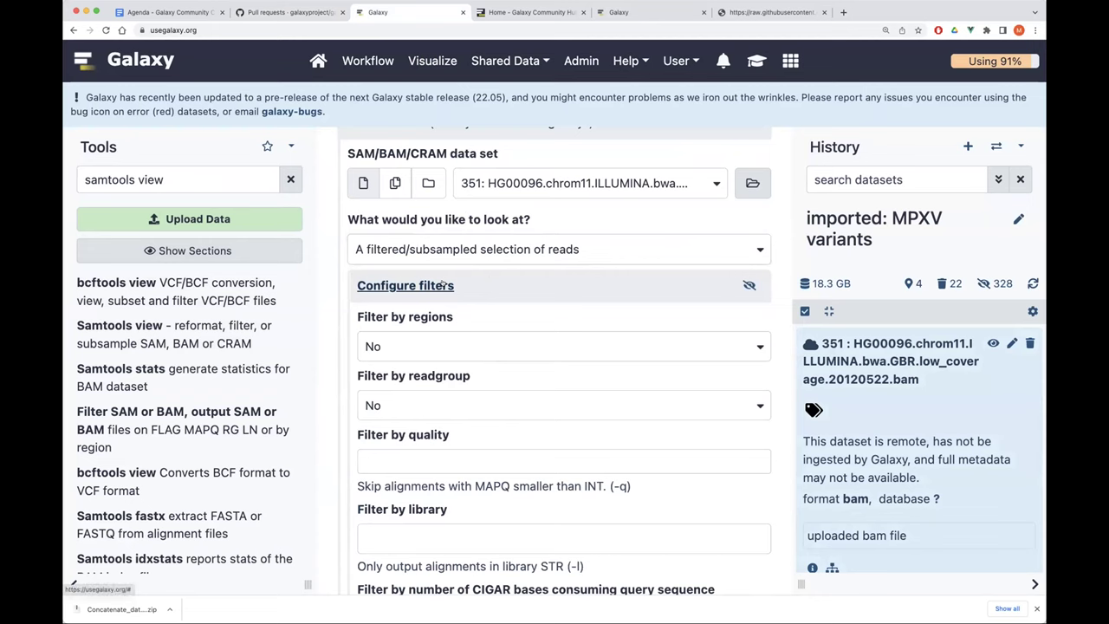
{"action": "scroll", "coordinate": [447, 286], "scroll_direction": "down", "scroll_amount": 2}
{"action": "scroll", "coordinate": [442, 283], "scroll_direction": "down", "scroll_amount": 8}
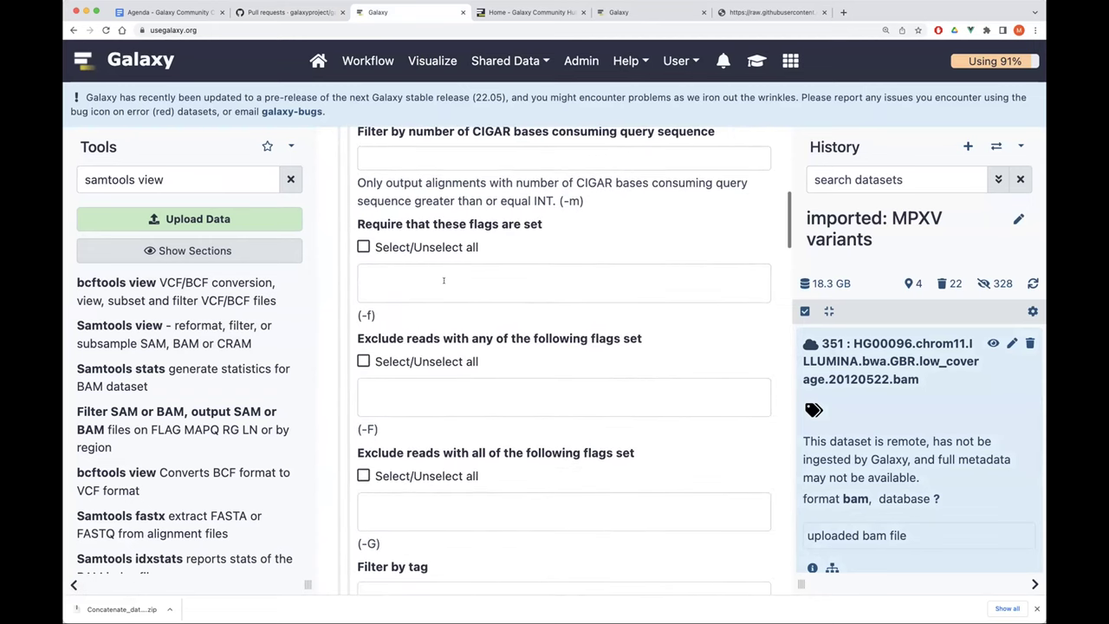
{"action": "scroll", "coordinate": [442, 282], "scroll_direction": "down", "scroll_amount": 2}
{"action": "scroll", "coordinate": [438, 299], "scroll_direction": "down", "scroll_amount": 5}
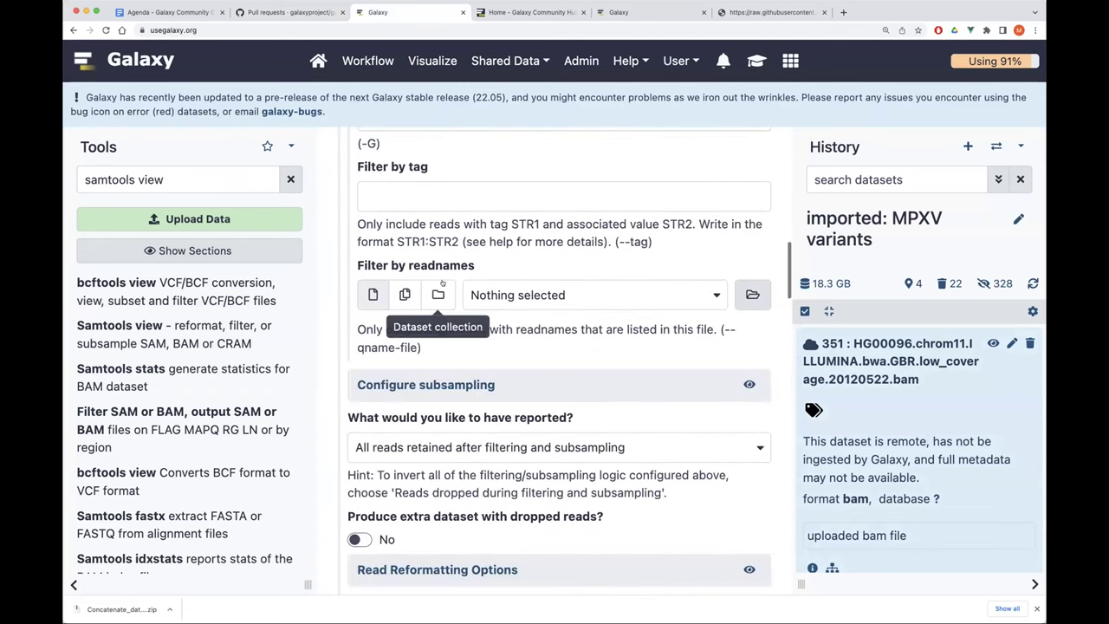
Expand the subsampling configuration, set the downsampling factor to 0.001 and try to run Samtools view.
{"action": "left_click", "coordinate": [435, 311]}
{"action": "scroll", "coordinate": [435, 311], "scroll_direction": "down", "scroll_amount": 2}
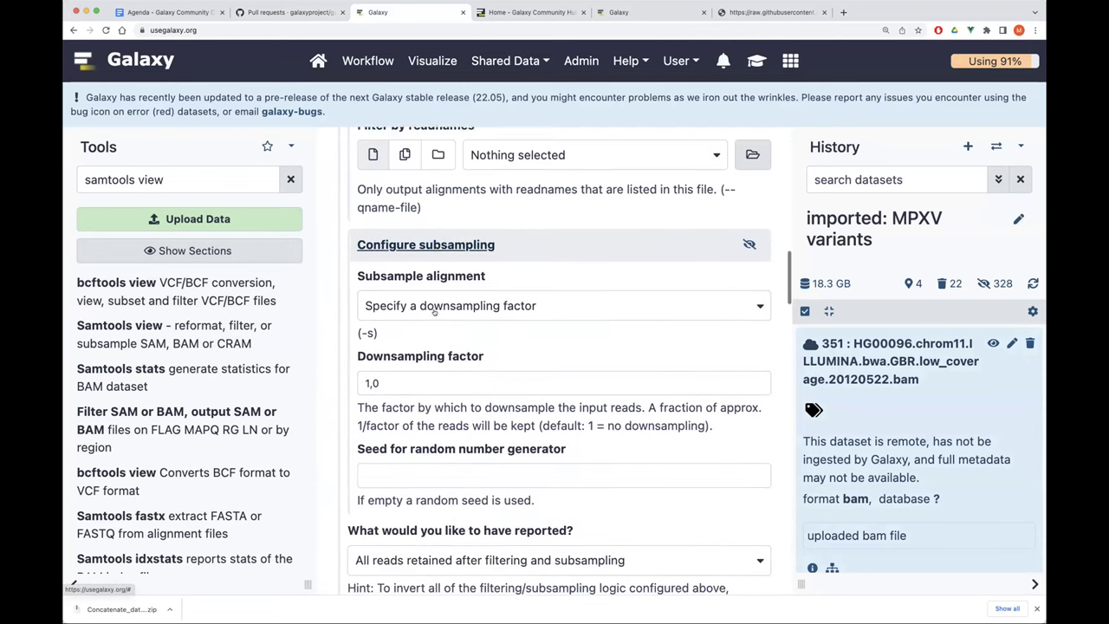
{"action": "scroll", "coordinate": [435, 311], "scroll_direction": "down", "scroll_amount": 1}
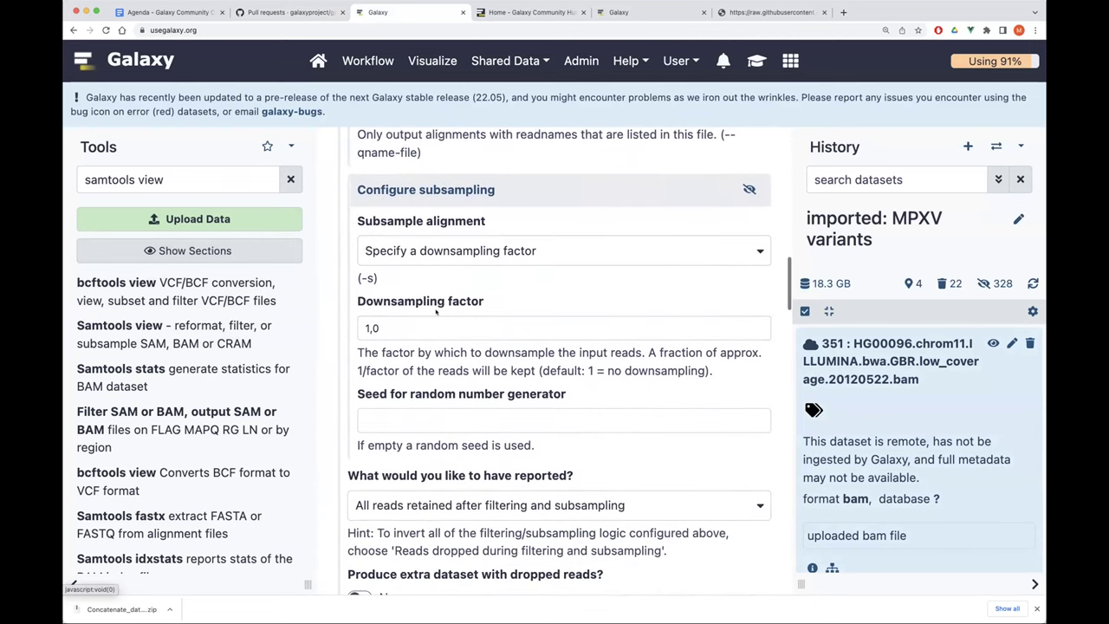
{"action": "double_click", "coordinate": [402, 322]}
{"action": "type", "text": "0.01"}
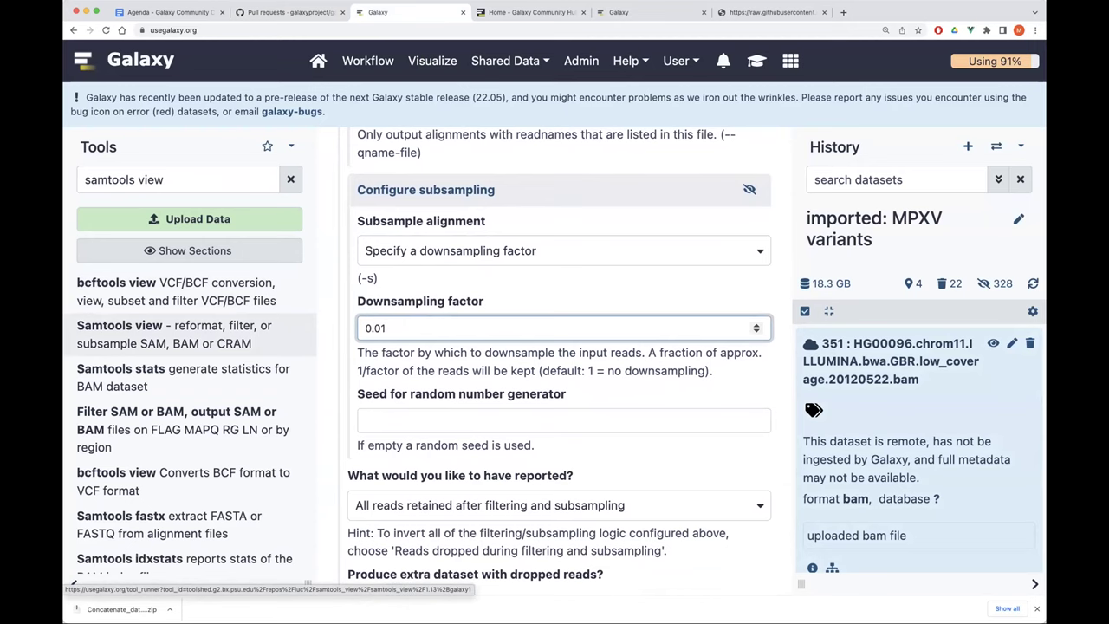
{"action": "type", "text": "1"}
{"action": "scroll", "coordinate": [424, 330], "scroll_direction": "down", "scroll_amount": 2}
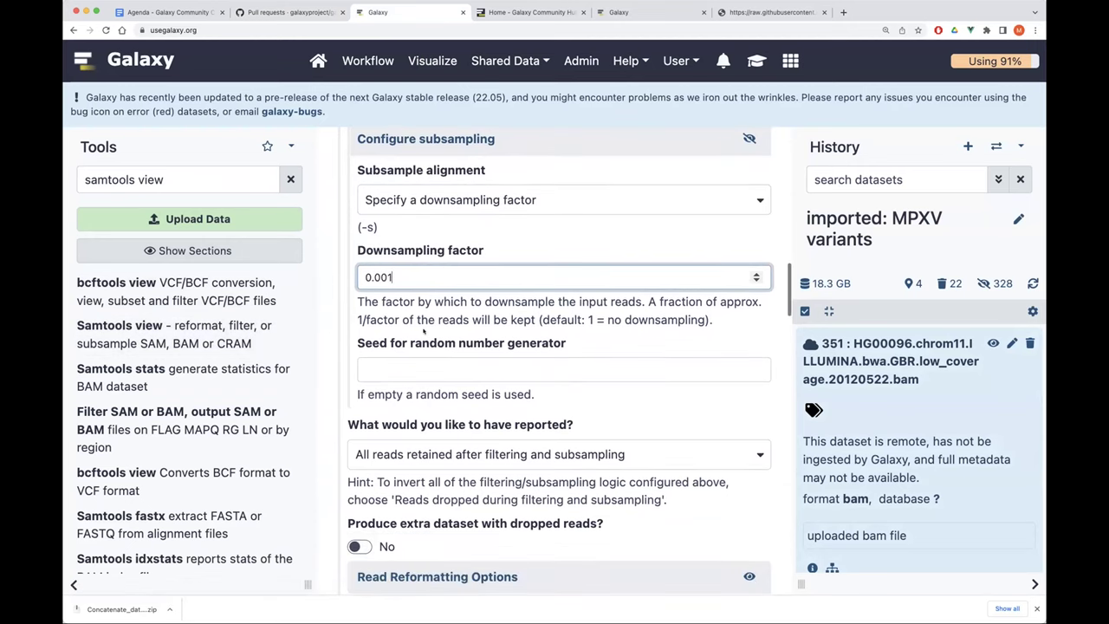
{"action": "scroll", "coordinate": [424, 331], "scroll_direction": "down", "scroll_amount": 12}
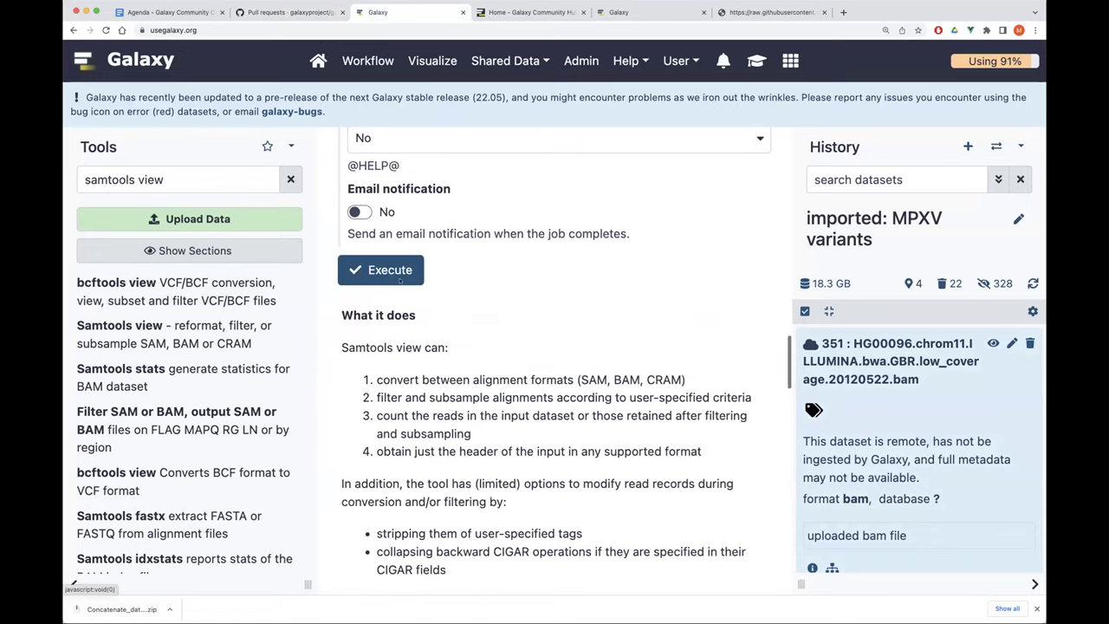
{"action": "left_click", "coordinate": [391, 270]}
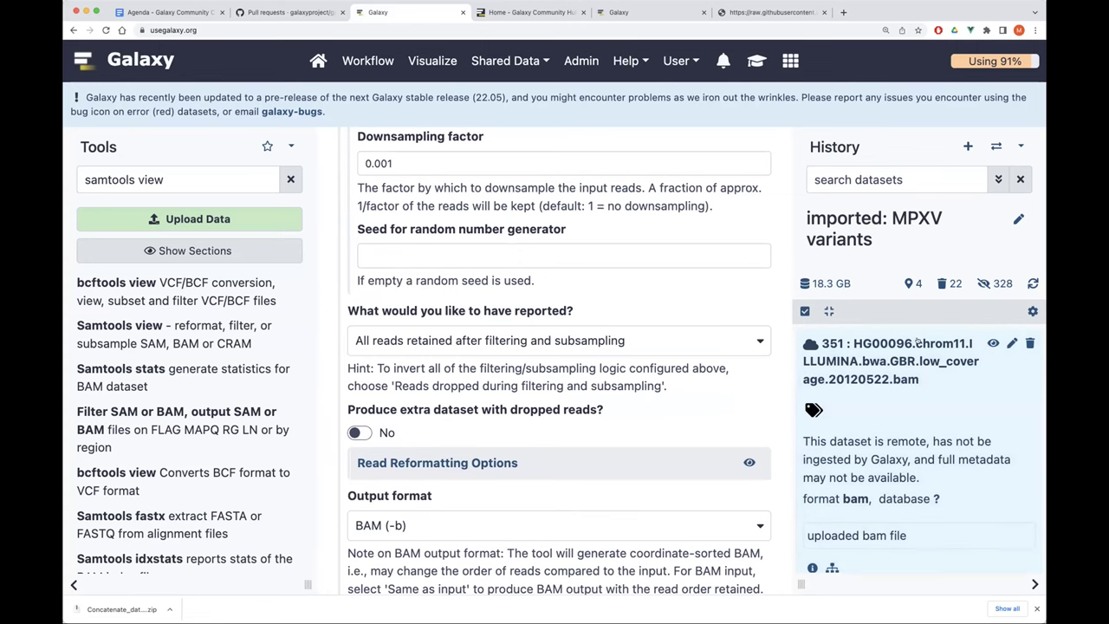
Check the Samtools view settings for dataset 351 and collapse the read filter configuration.
{"action": "scroll", "coordinate": [714, 338], "scroll_direction": "down", "scroll_amount": 5}
{"action": "scroll", "coordinate": [715, 338], "scroll_direction": "up", "scroll_amount": 15}
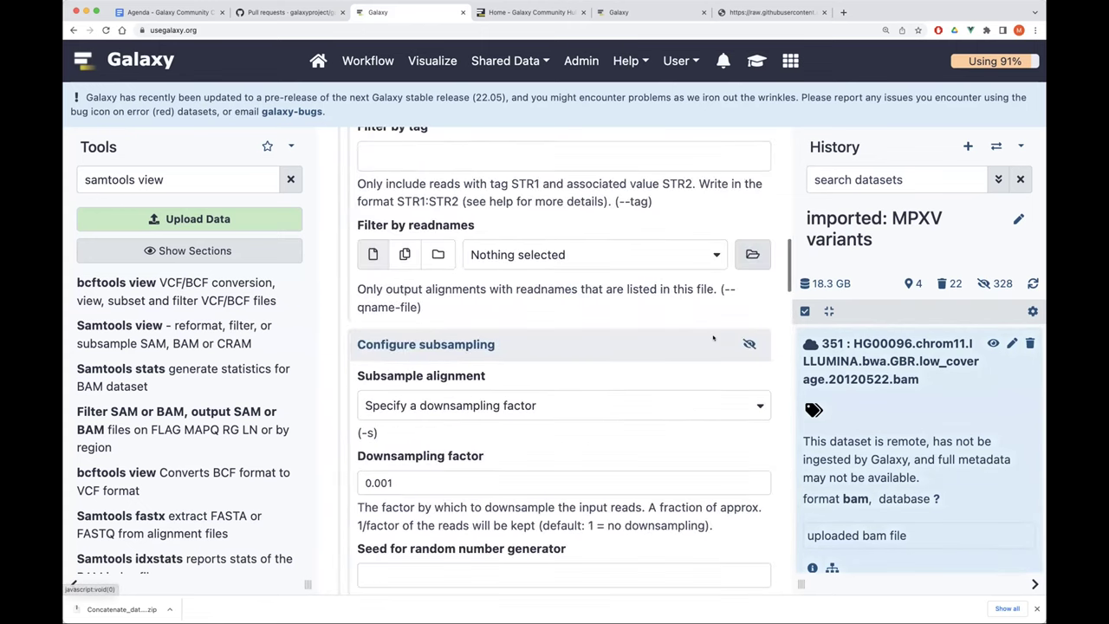
{"action": "scroll", "coordinate": [714, 338], "scroll_direction": "down", "scroll_amount": 12}
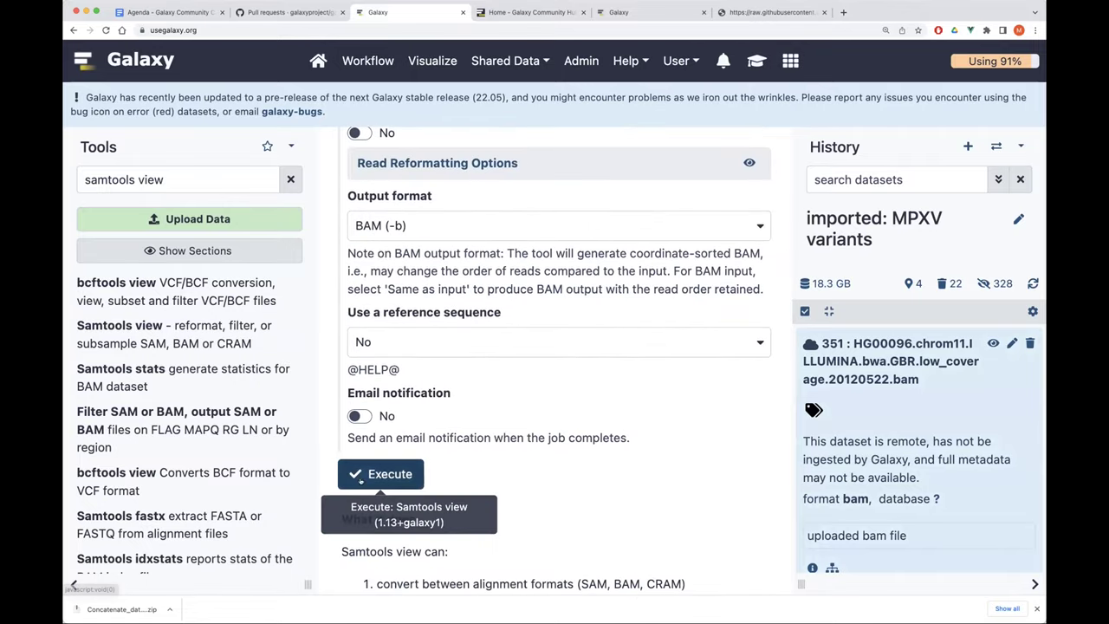
{"action": "scroll", "coordinate": [367, 474], "scroll_direction": "up", "scroll_amount": 5}
{"action": "scroll", "coordinate": [417, 418], "scroll_direction": "up", "scroll_amount": 2}
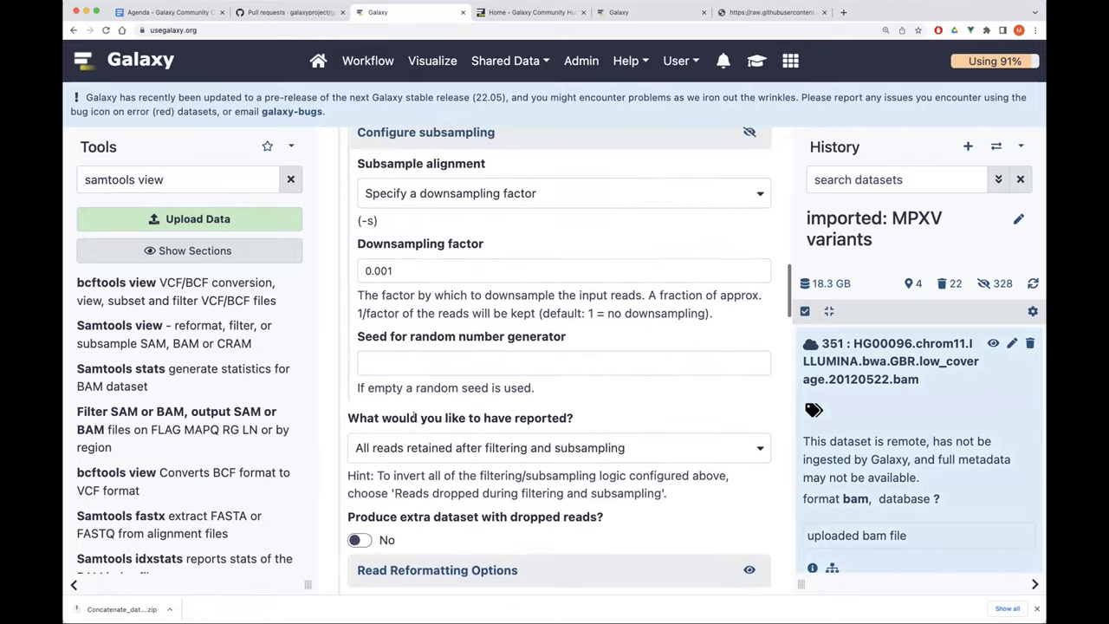
{"action": "scroll", "coordinate": [417, 418], "scroll_direction": "up", "scroll_amount": 10}
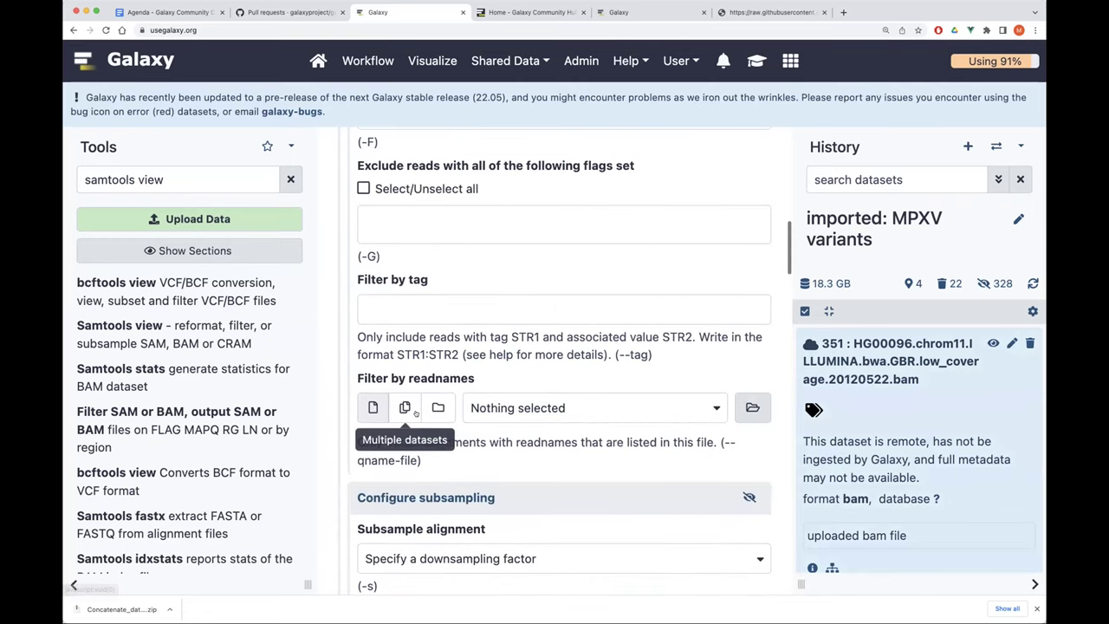
{"action": "scroll", "coordinate": [418, 415], "scroll_direction": "up", "scroll_amount": 9}
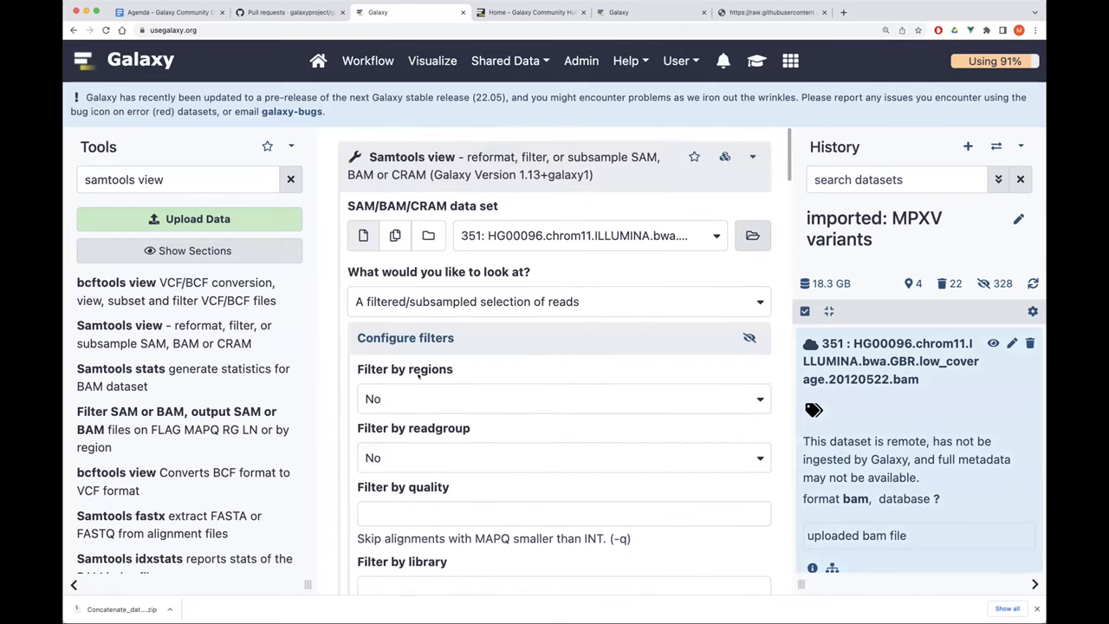
{"action": "left_click", "coordinate": [419, 339]}
Check the subsampling and output settings, set the downsampling factor to 1000, and run Samtools view.
{"action": "scroll", "coordinate": [421, 344], "scroll_direction": "down", "scroll_amount": 2}
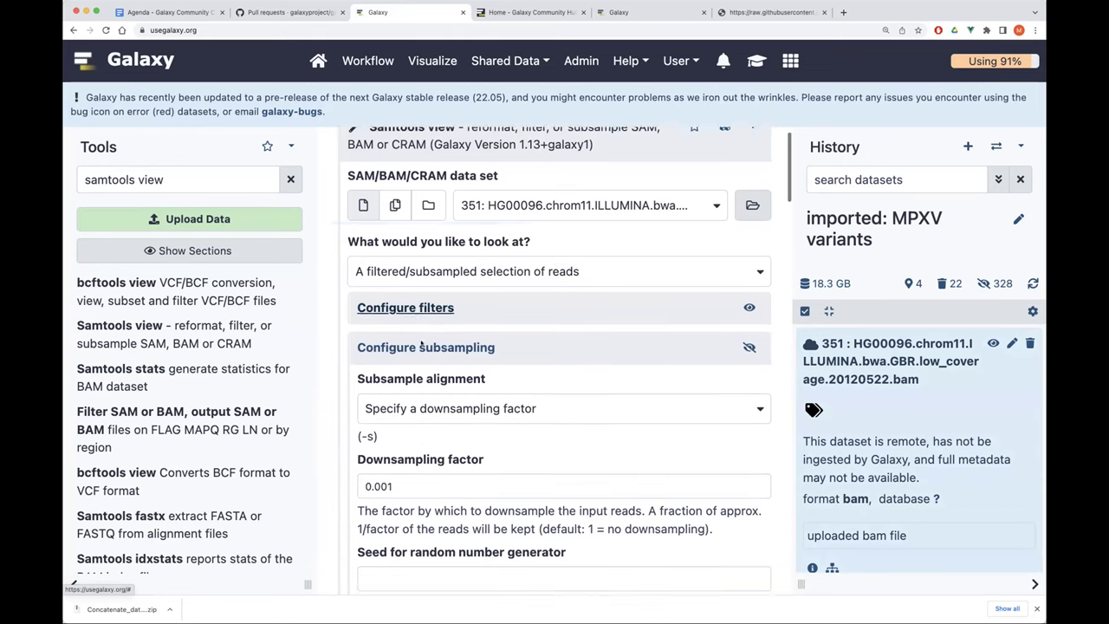
{"action": "scroll", "coordinate": [421, 343], "scroll_direction": "down", "scroll_amount": 10}
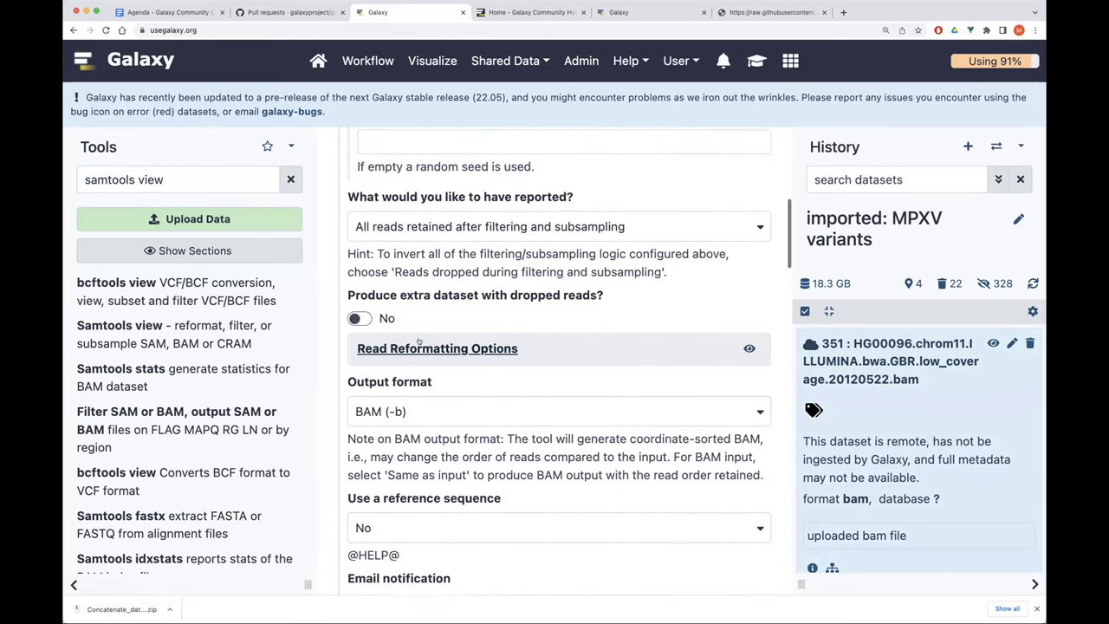
{"action": "scroll", "coordinate": [421, 343], "scroll_direction": "down", "scroll_amount": 2}
{"action": "scroll", "coordinate": [388, 409], "scroll_direction": "up", "scroll_amount": 6}
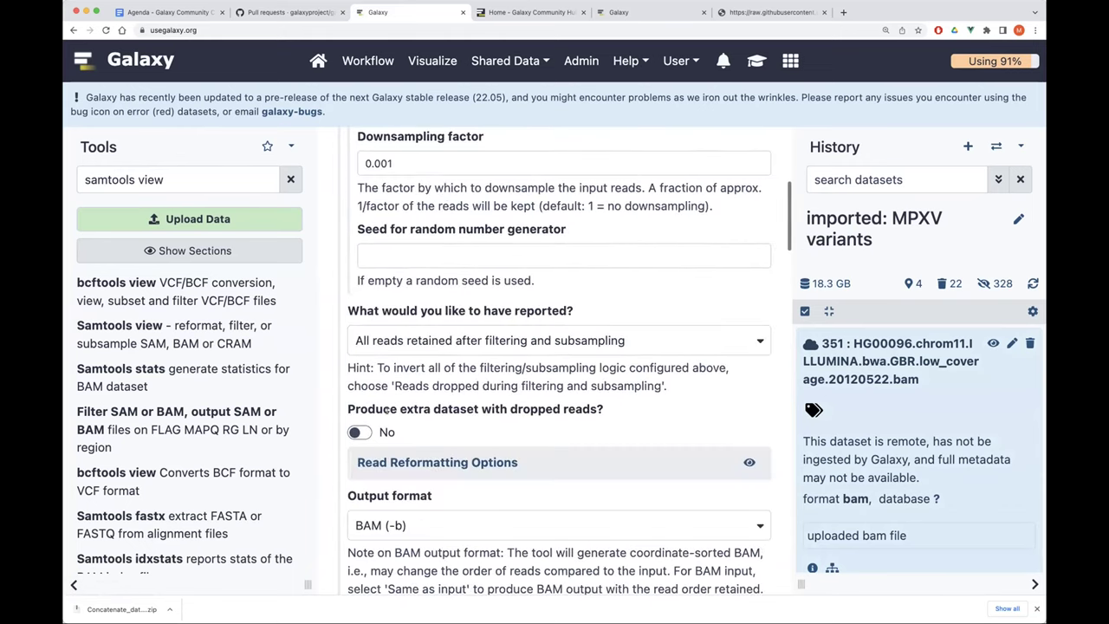
{"action": "scroll", "coordinate": [386, 409], "scroll_direction": "up", "scroll_amount": 4}
{"action": "scroll", "coordinate": [386, 410], "scroll_direction": "down", "scroll_amount": 1}
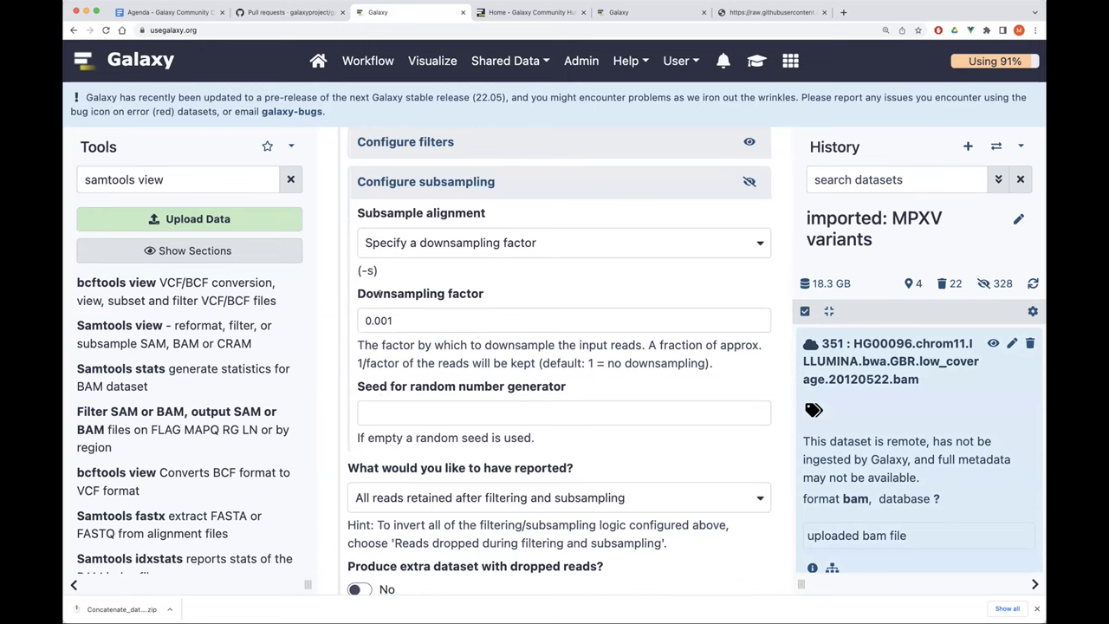
{"action": "double_click", "coordinate": [412, 314]}
{"action": "key", "text": "BackSpace"}
{"action": "type", "text": "1000"}
{"action": "scroll", "coordinate": [559, 364], "scroll_direction": "down", "scroll_amount": 5}
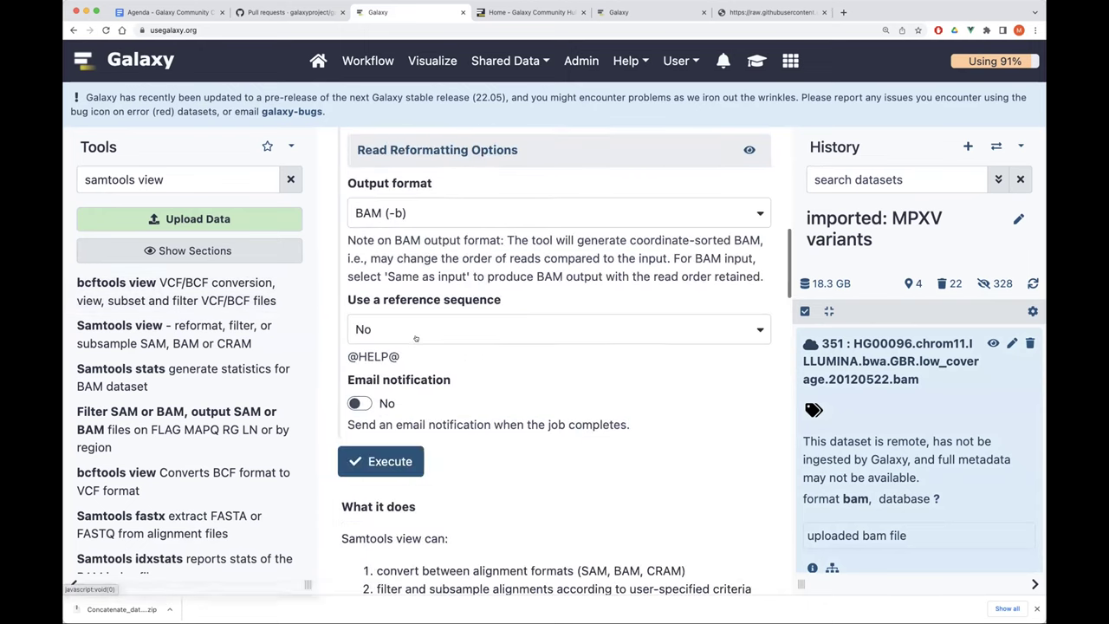
{"action": "left_click", "coordinate": [394, 461]}
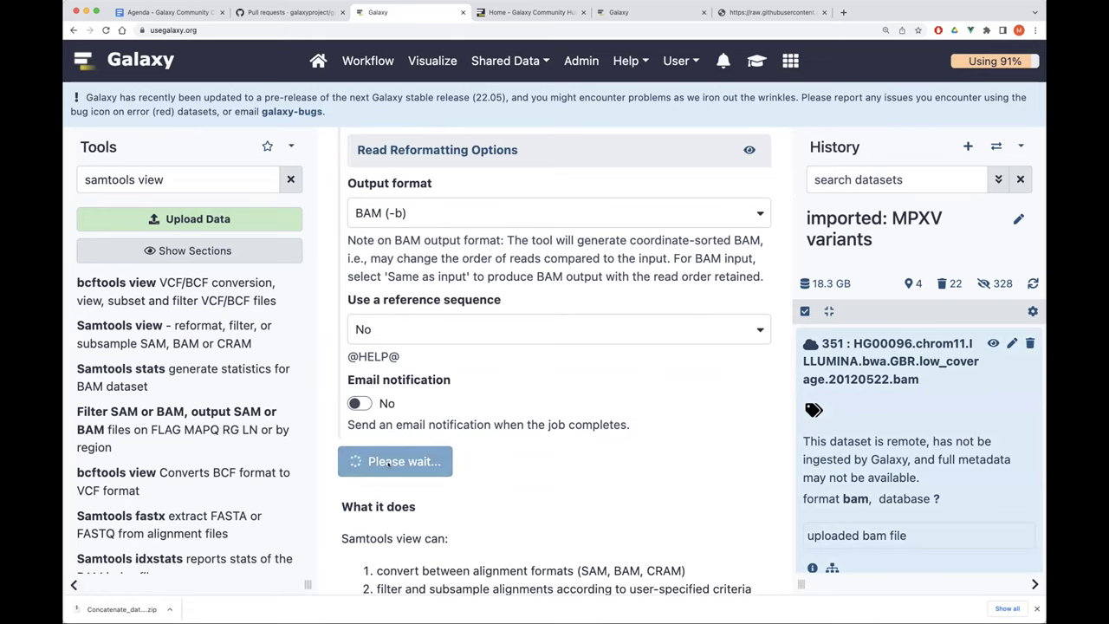